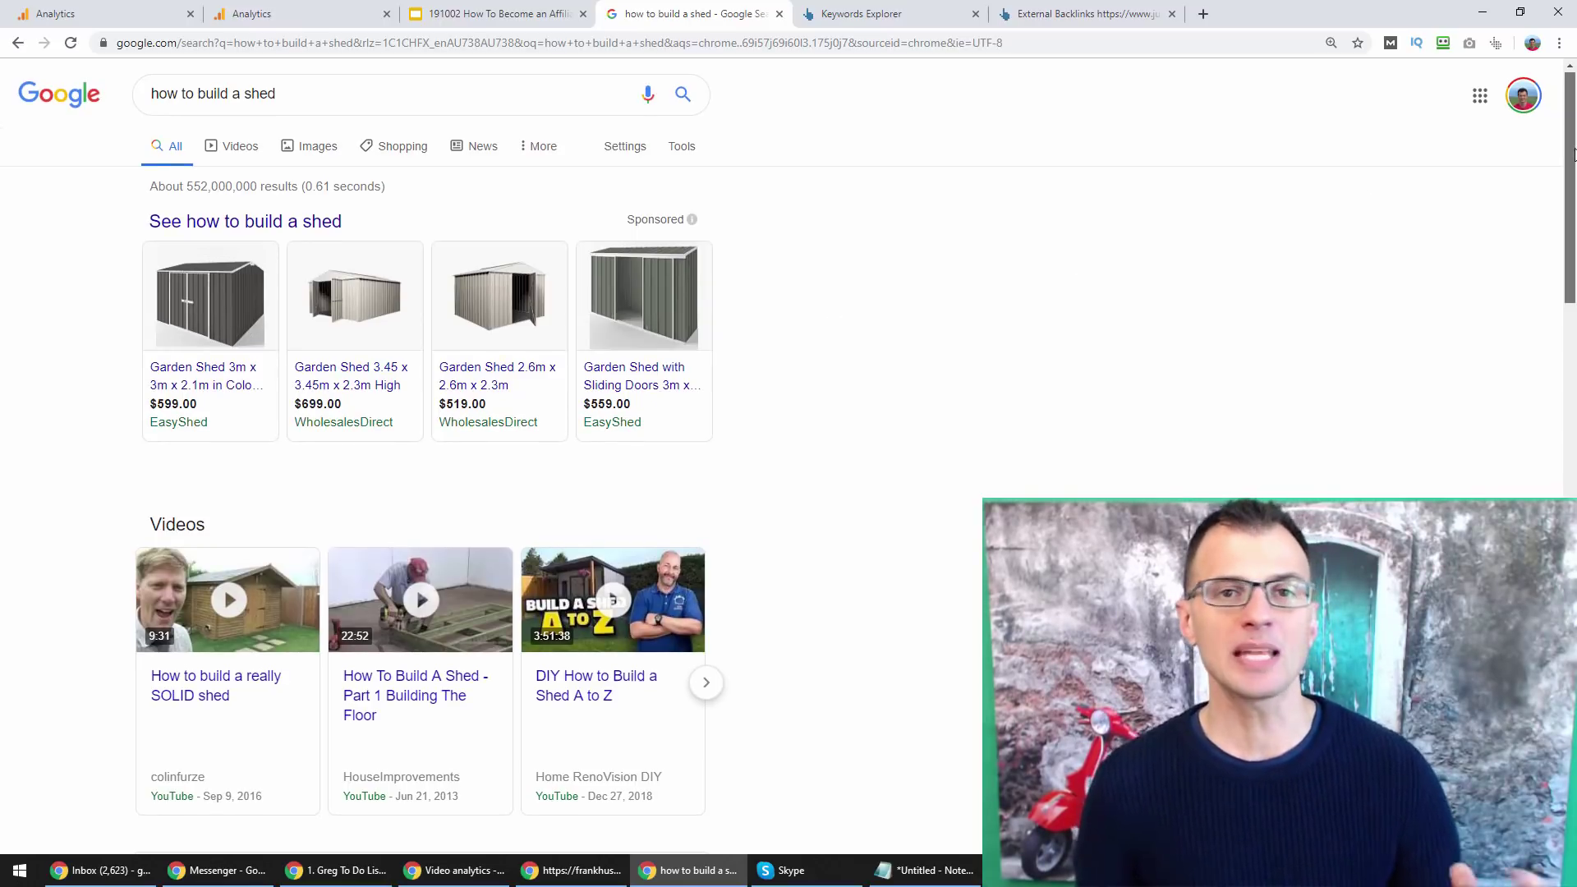
# - Review the 'how to build a shed' query on the Google results page
pyautogui.moveTo(1574, 150); pyautogui.dragTo(1571, 129)
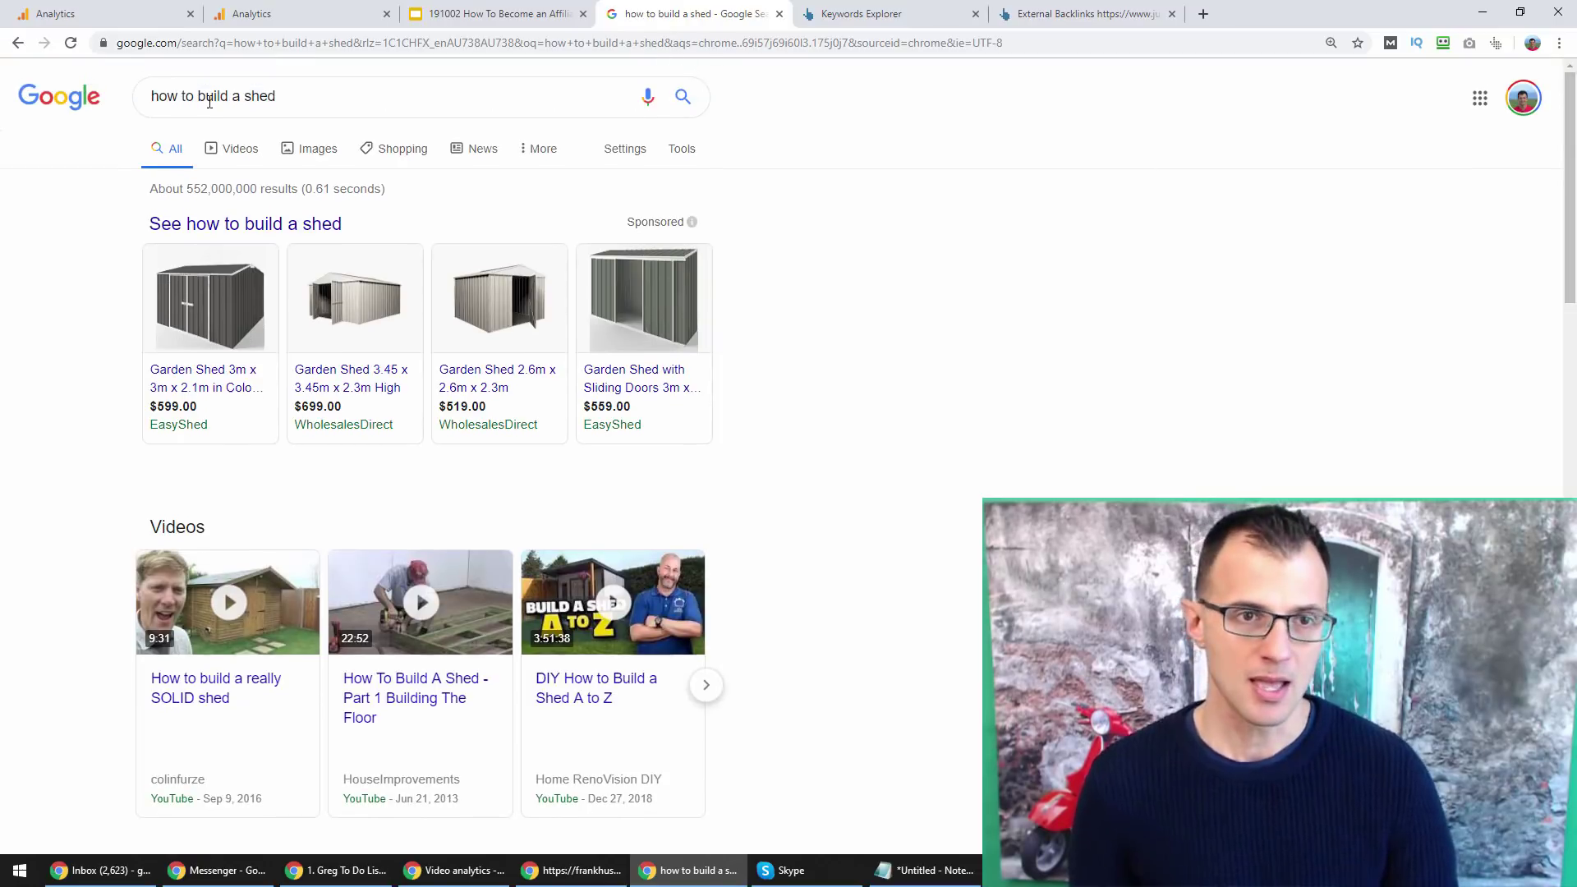
pyautogui.click(277, 97)
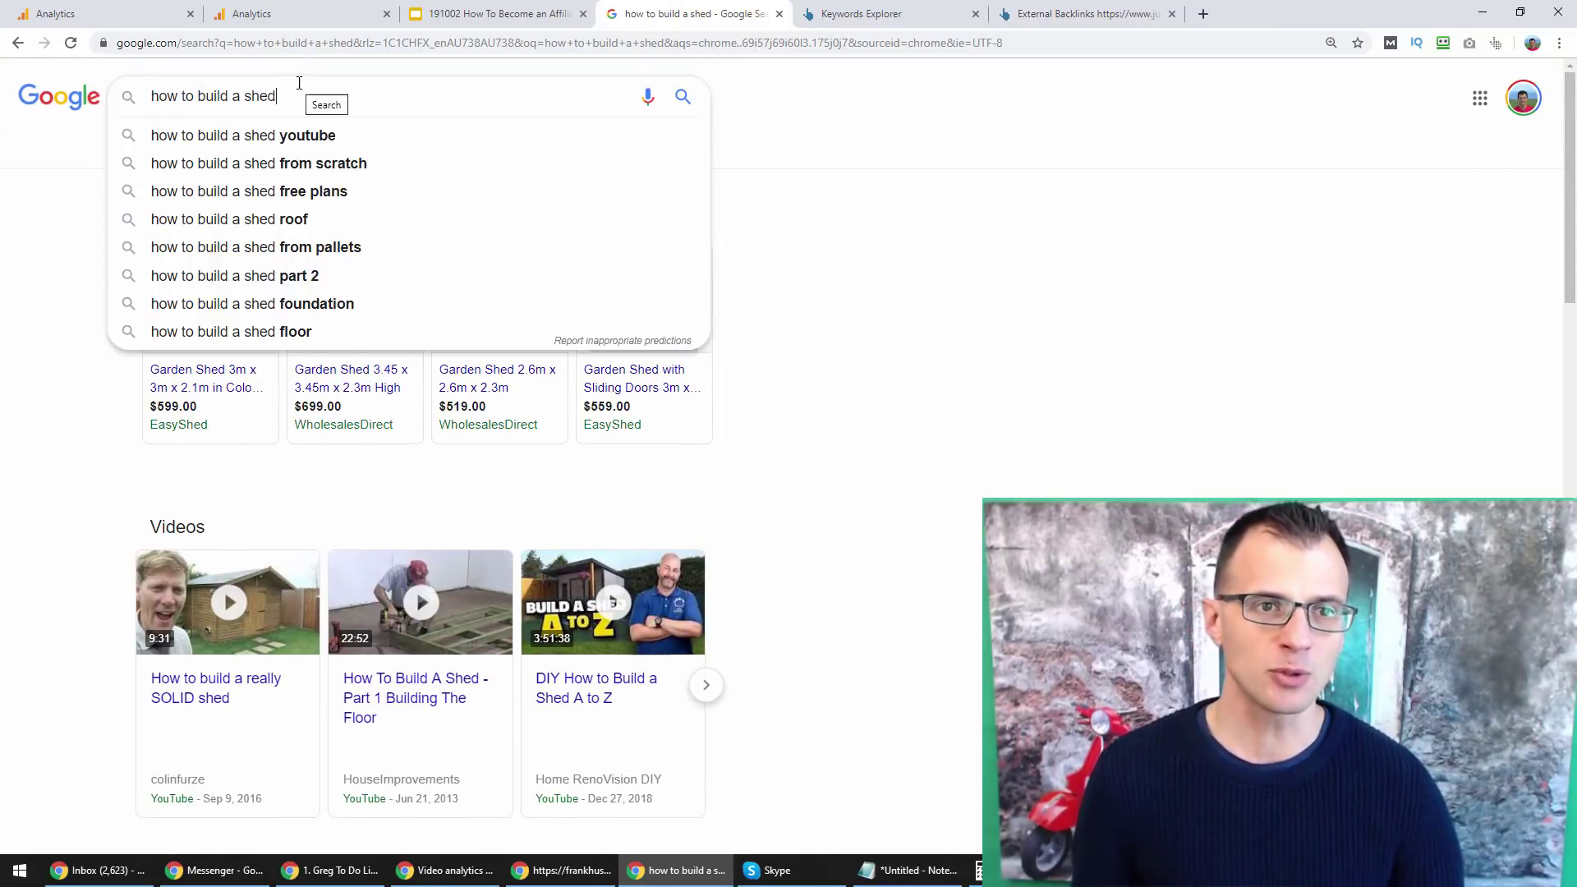
pyautogui.click(1062, 274)
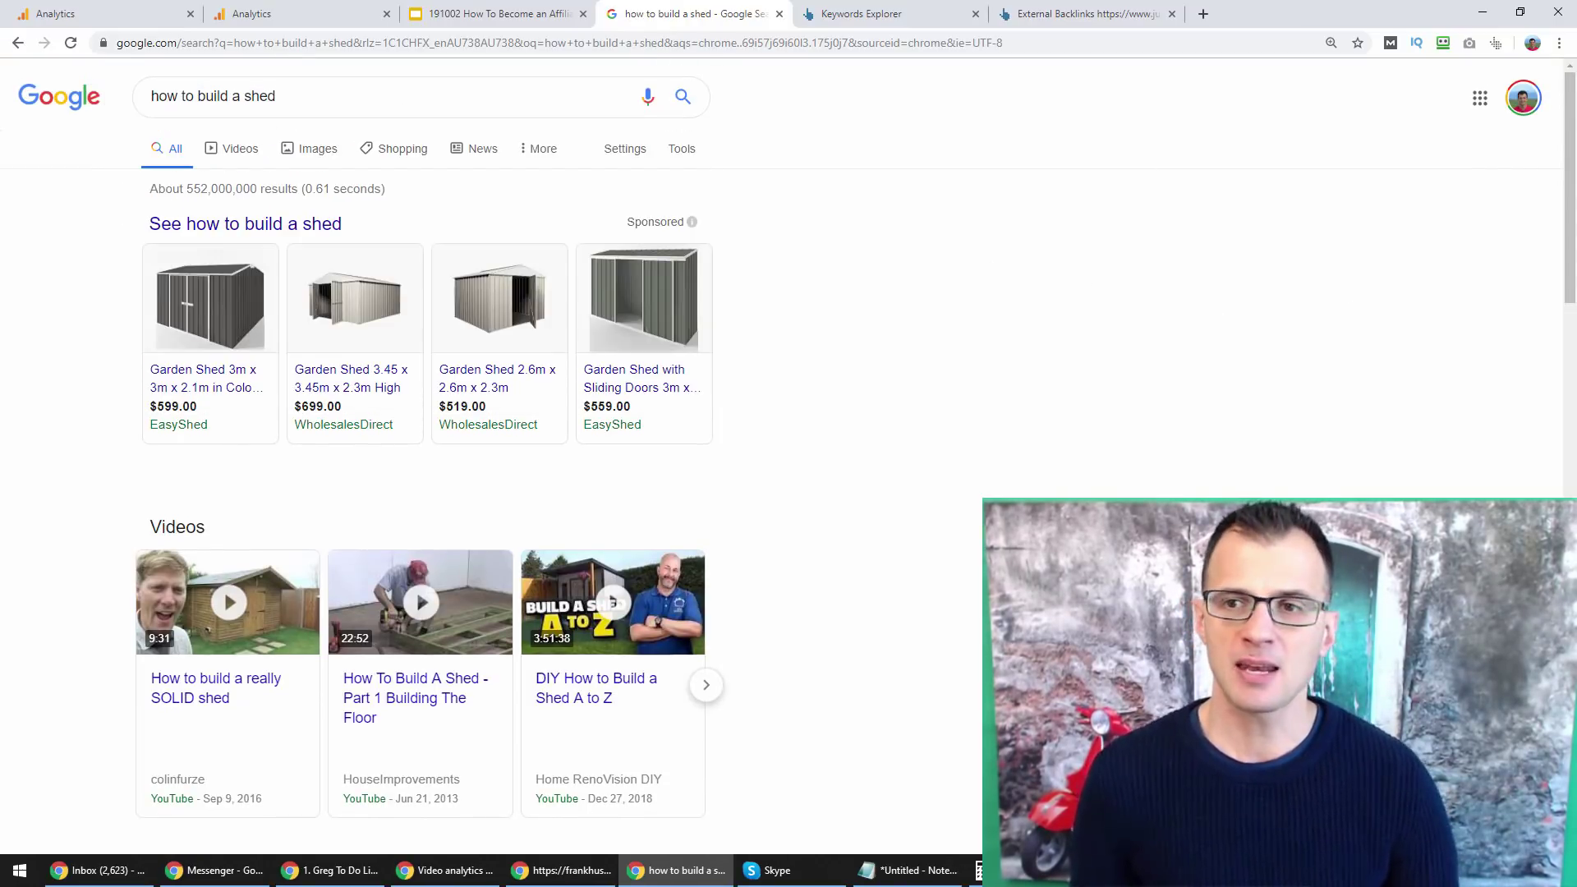
pyautogui.moveTo(1574, 220); pyautogui.dragTo(1574, 498)
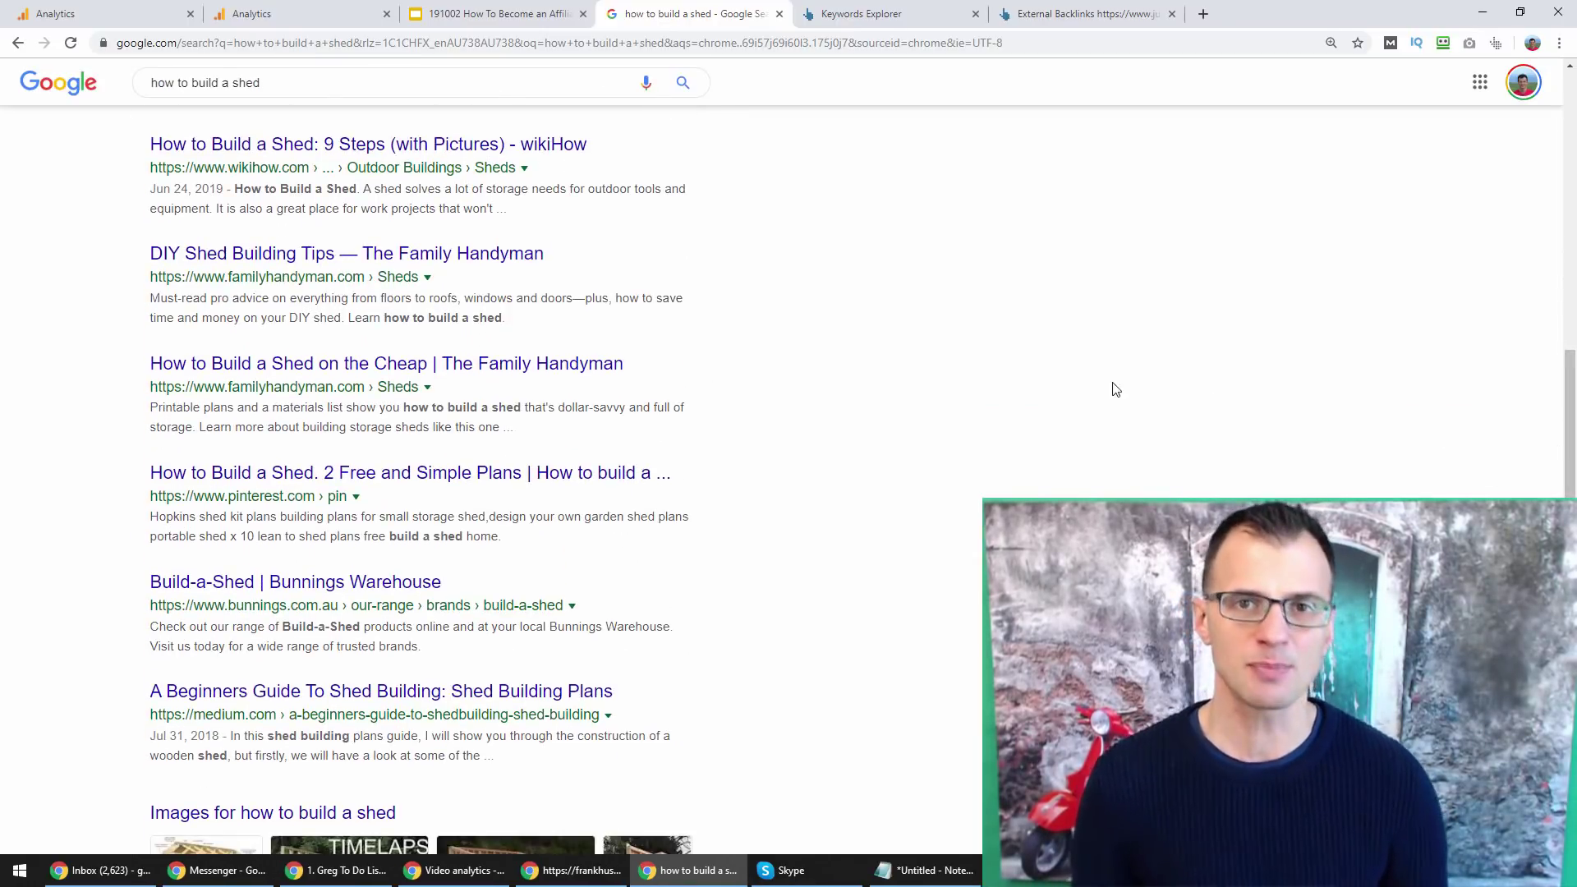
# - Reset the page zoom and scroll through the sponsored shed listings and results
pyautogui.hotkey('ctrl', '-')
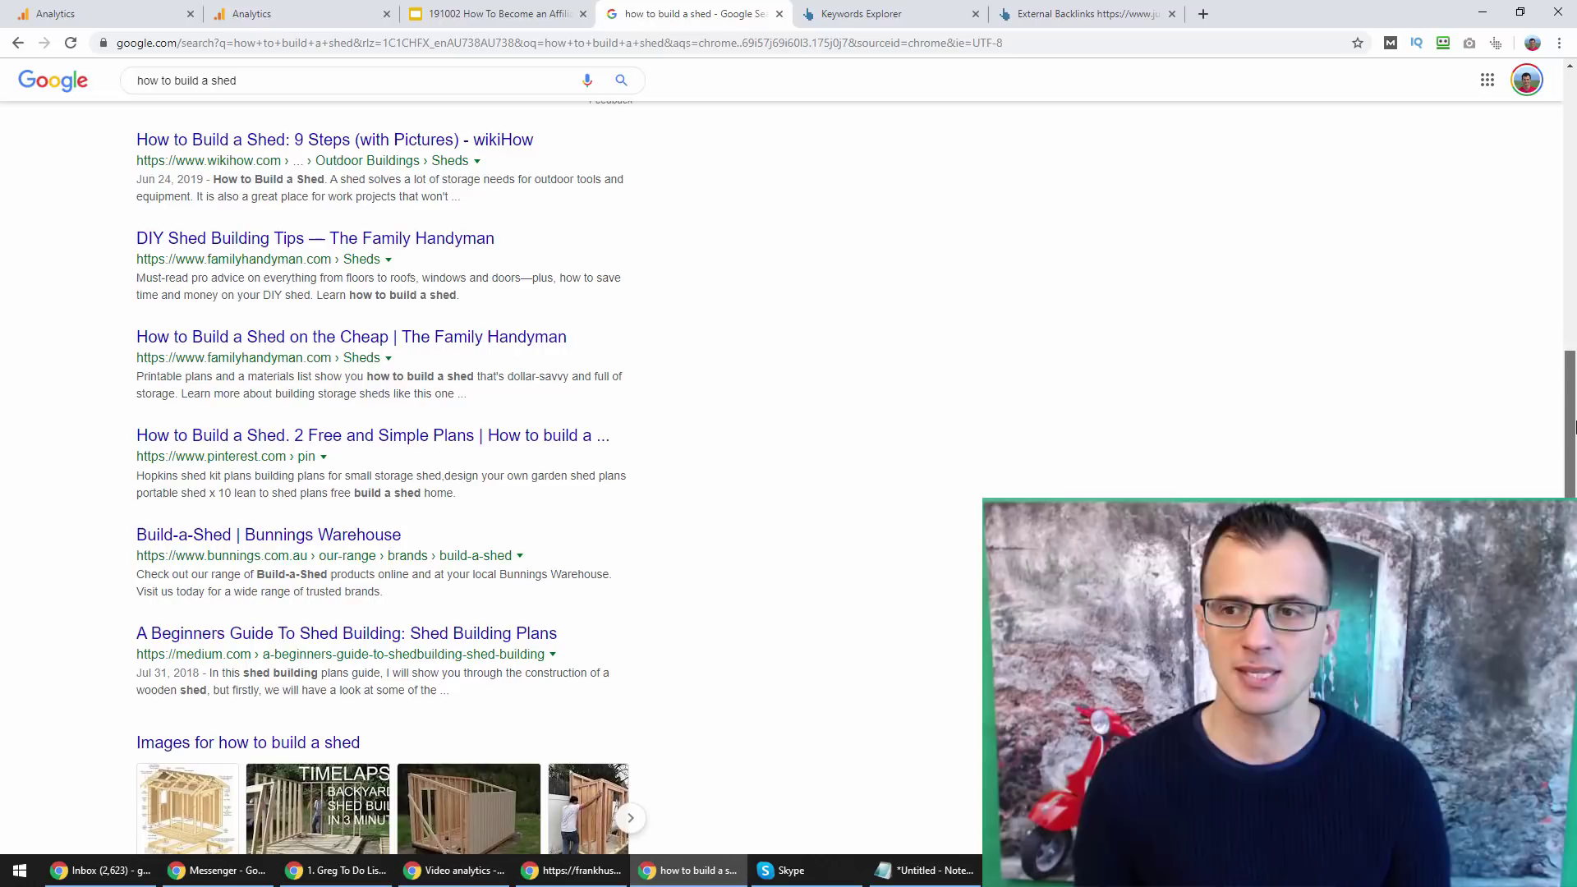
pyautogui.scroll(1, 649, 273)
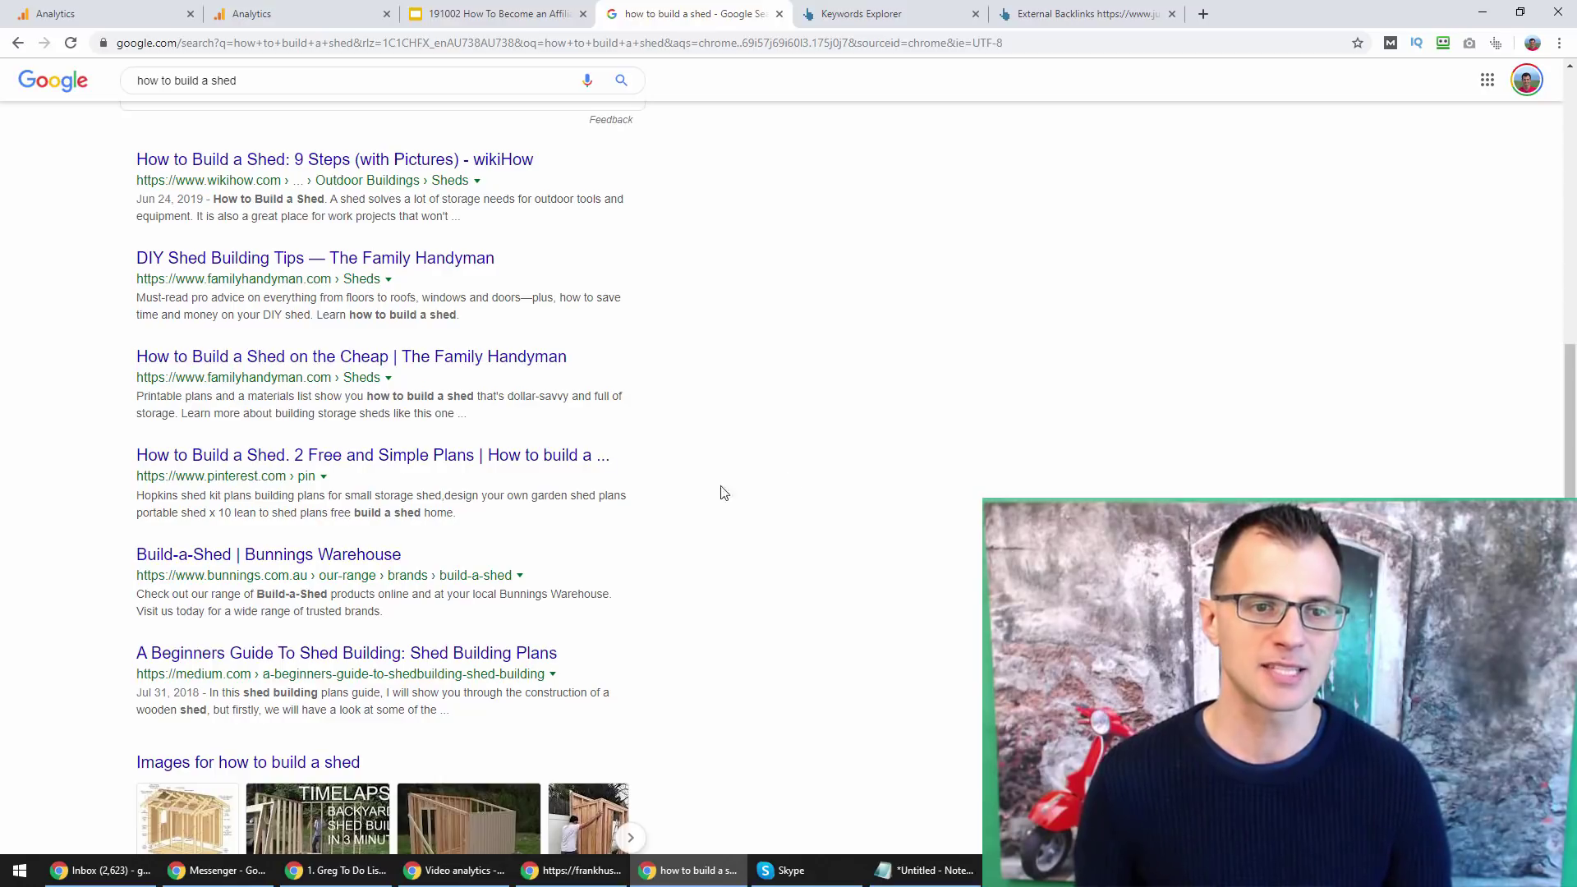
pyautogui.scroll(-5, 668, 271)
pyautogui.scroll(10, 953, 345)
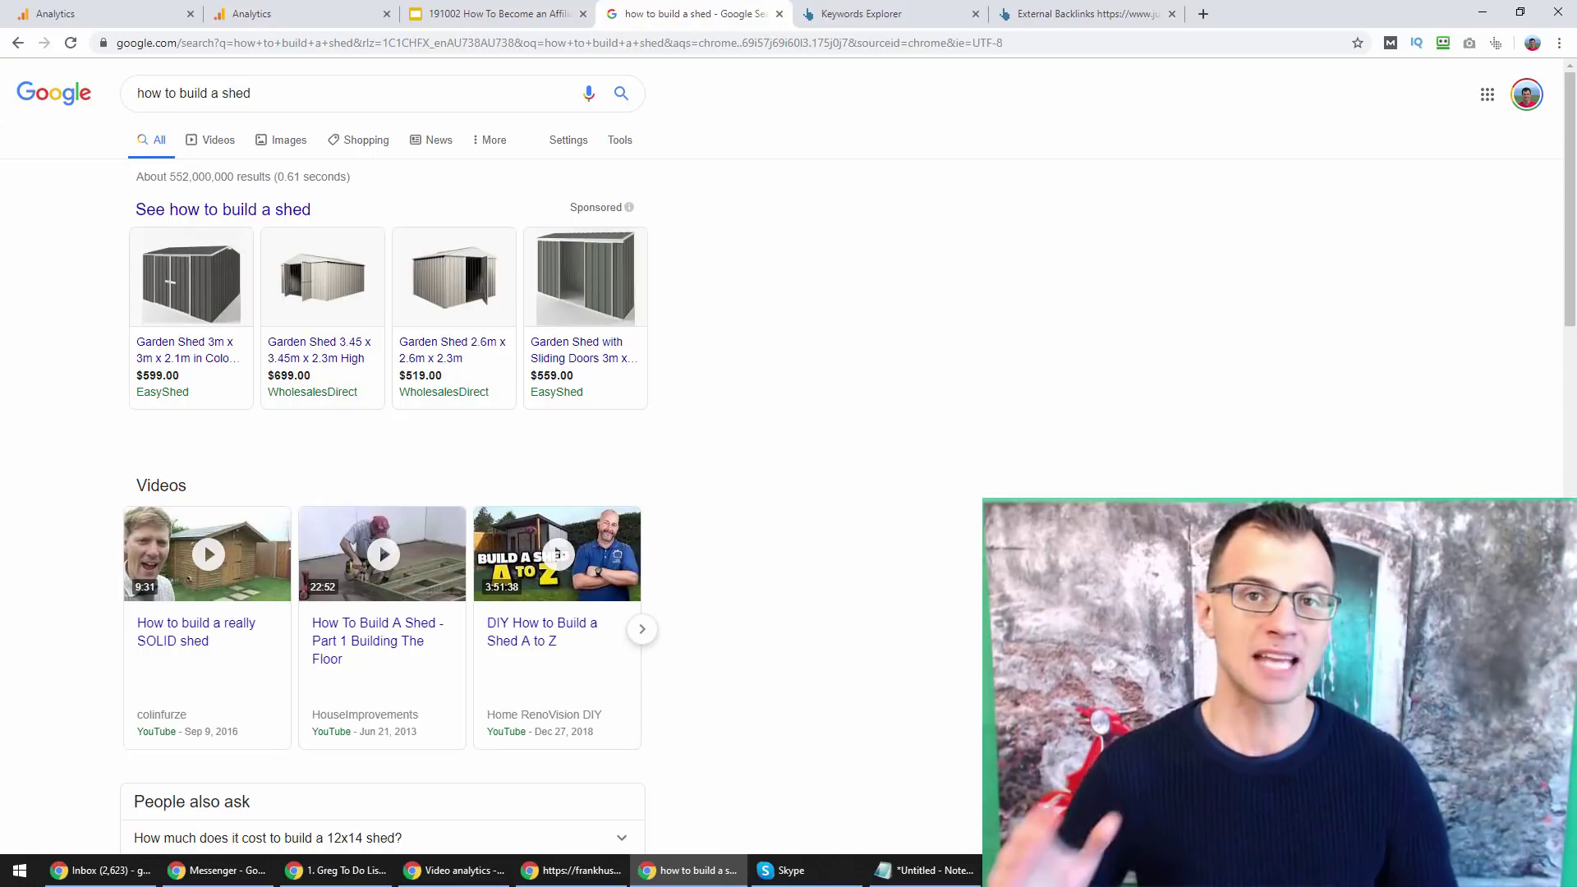
pyautogui.scroll(-9, 885, 479)
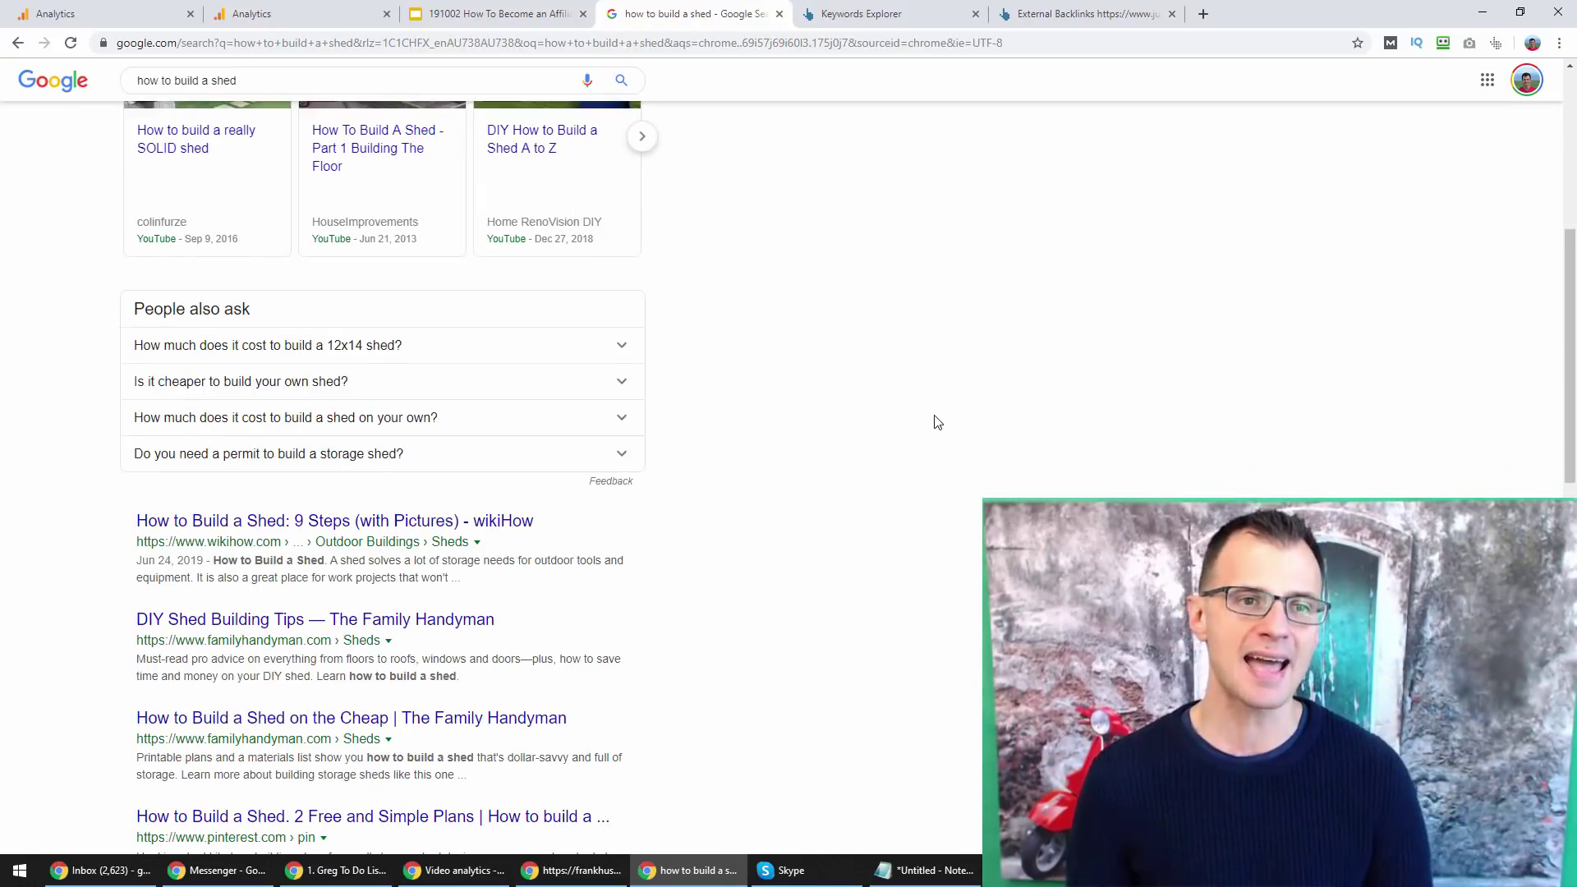
pyautogui.scroll(-8, 911, 395)
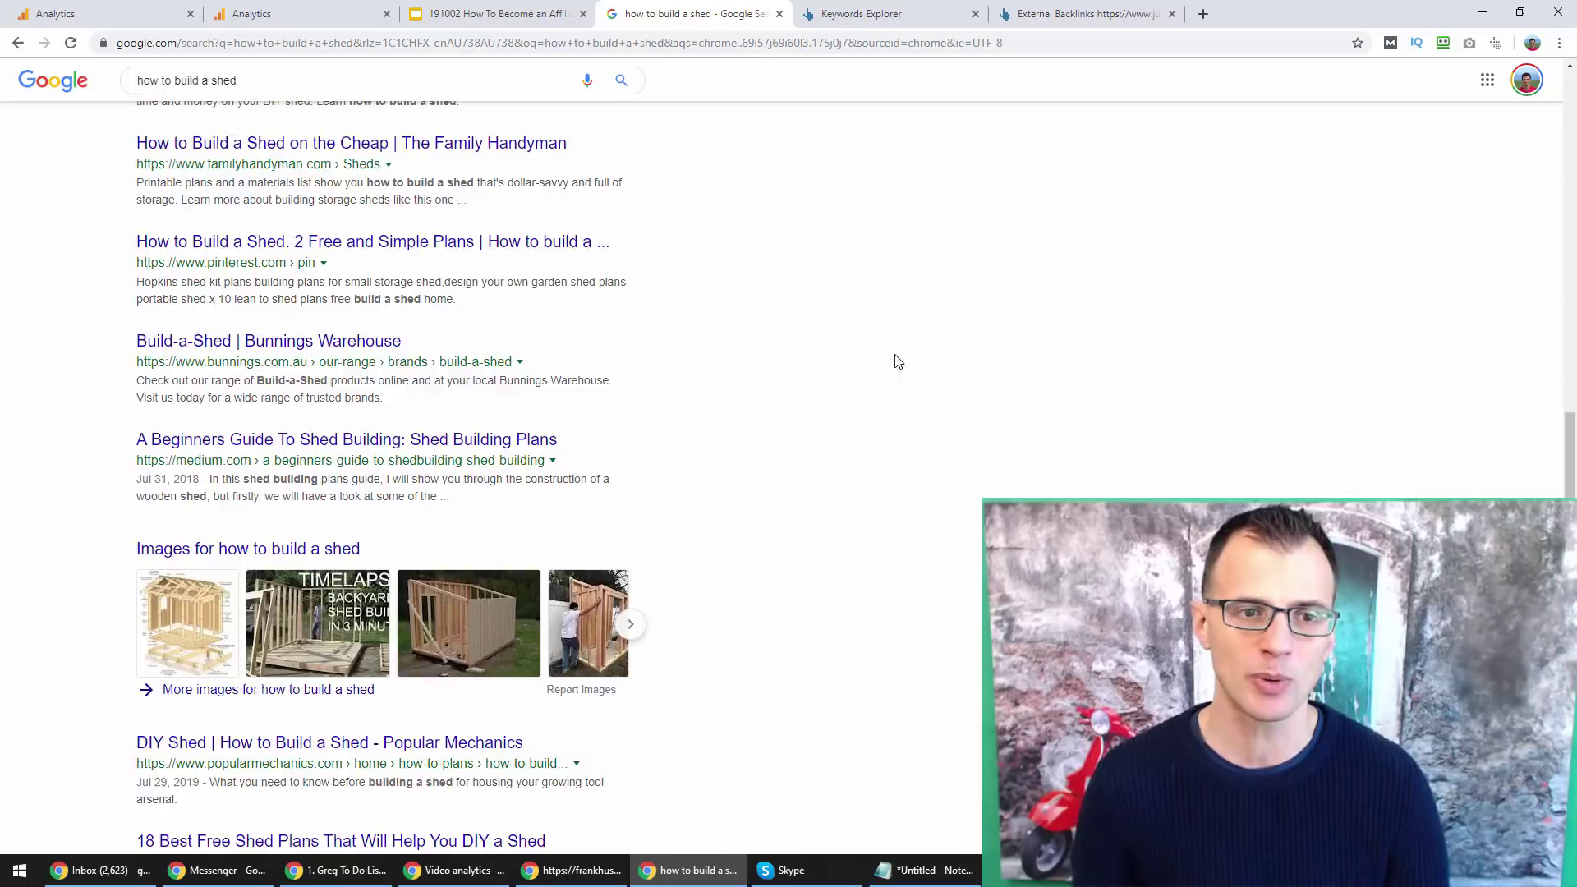
pyautogui.scroll(17, 1002, 464)
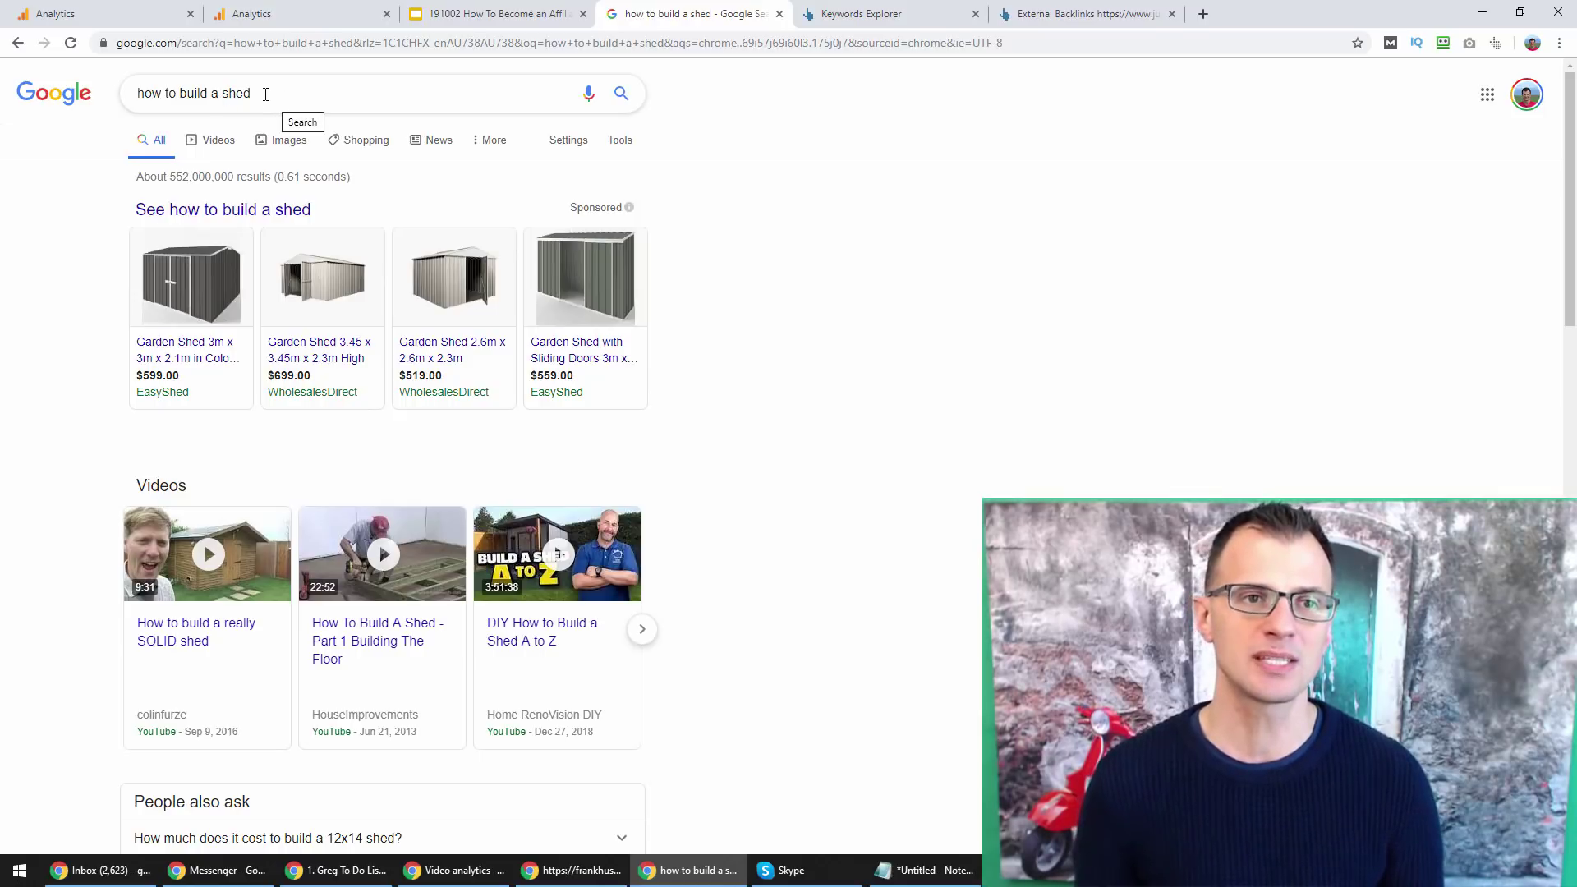
pyautogui.hotkey('ctrl', 'Tab')
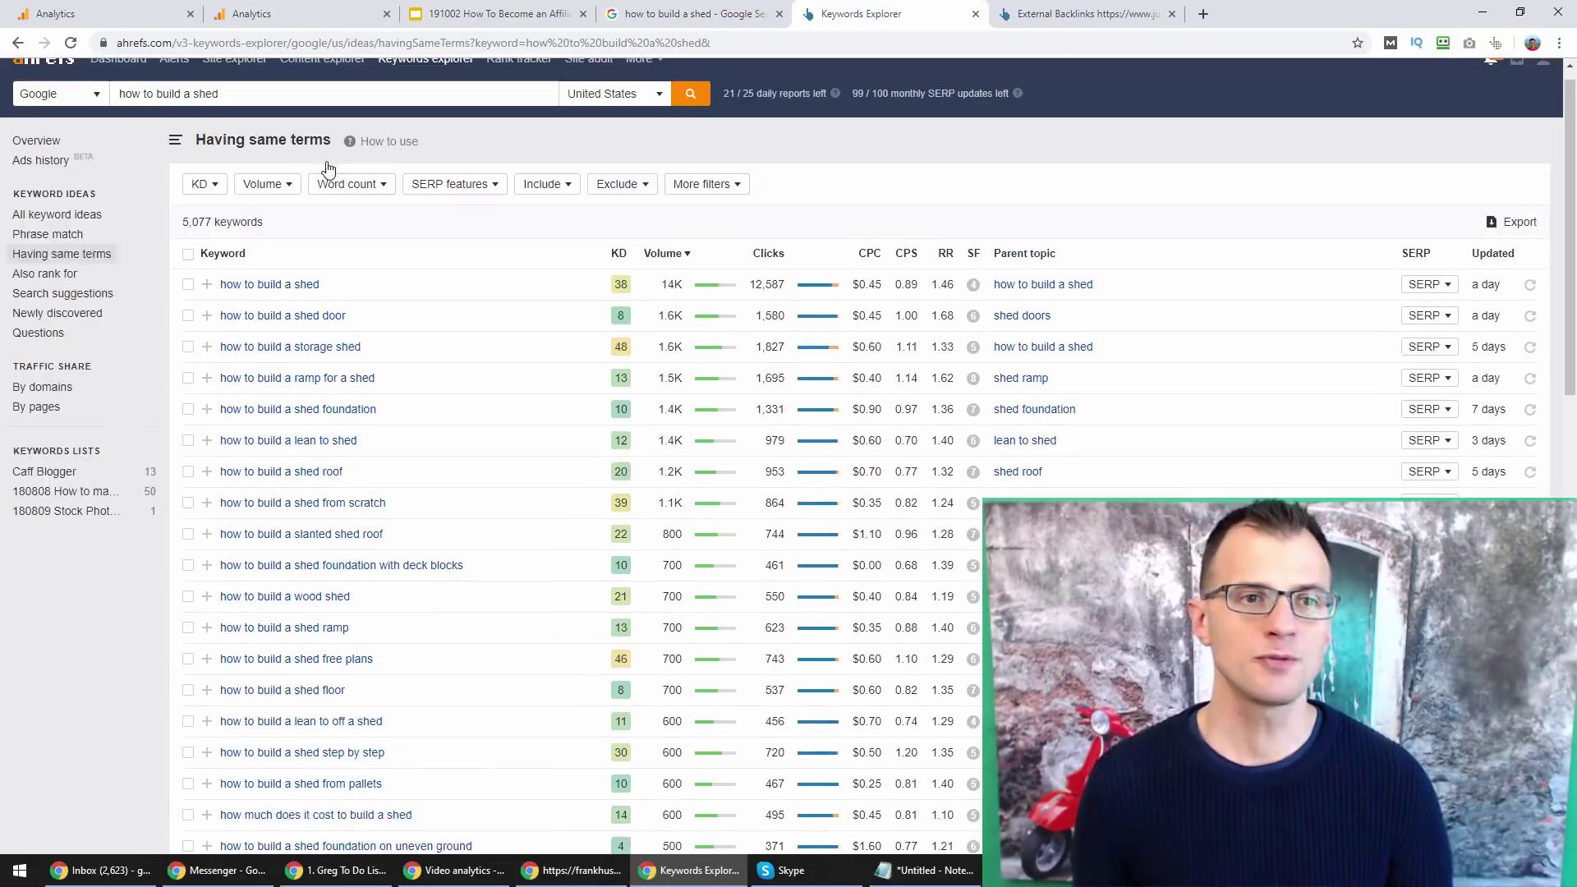
pyautogui.scroll(-1, 351, 169)
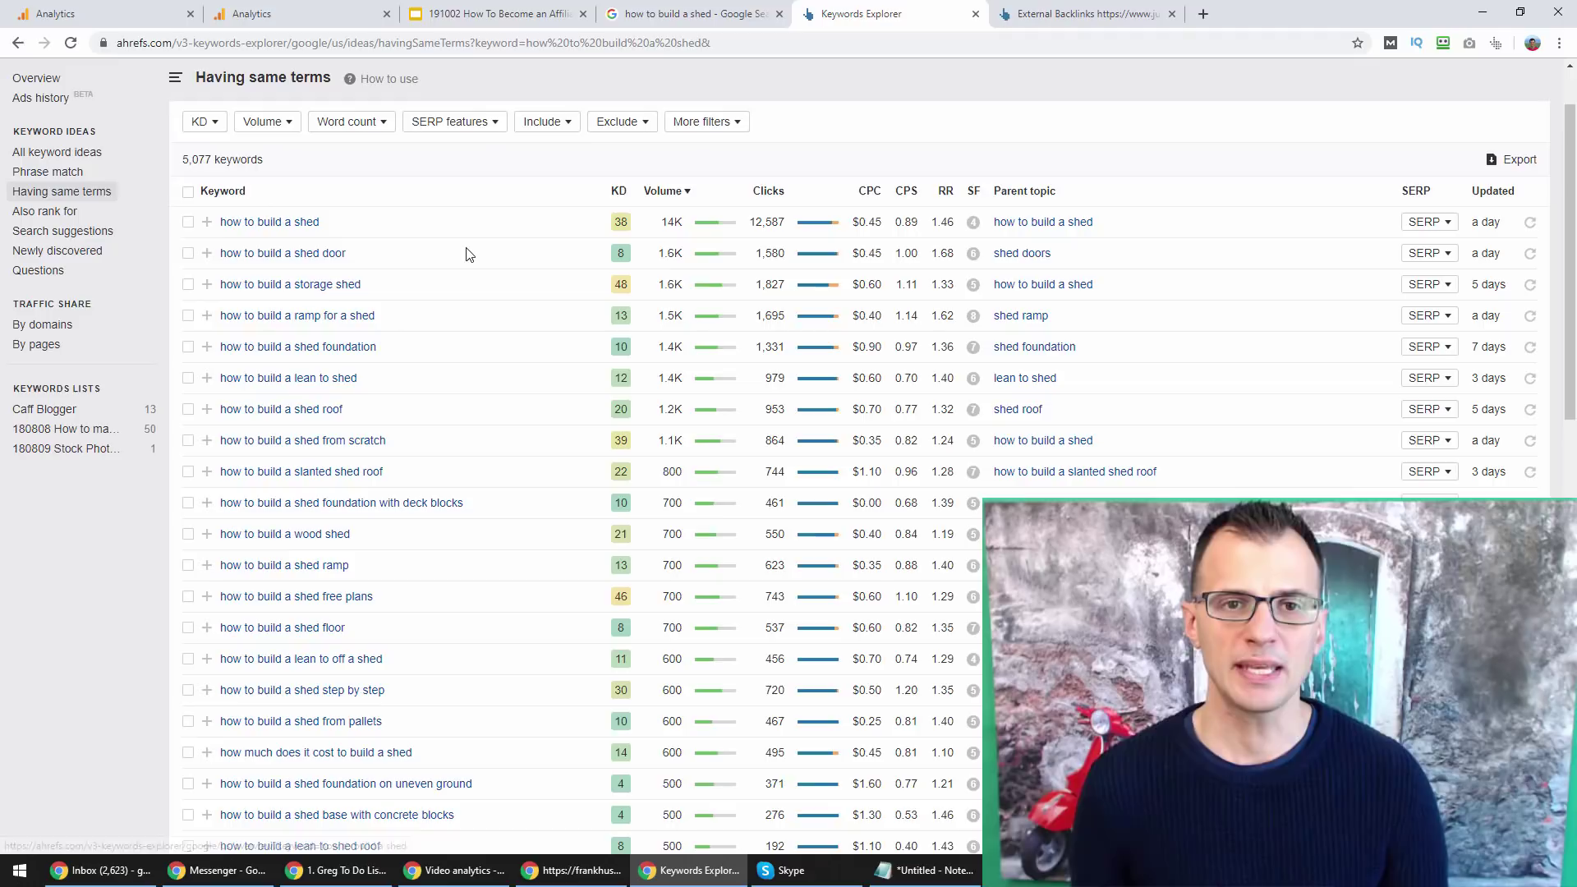
pyautogui.click(617, 227)
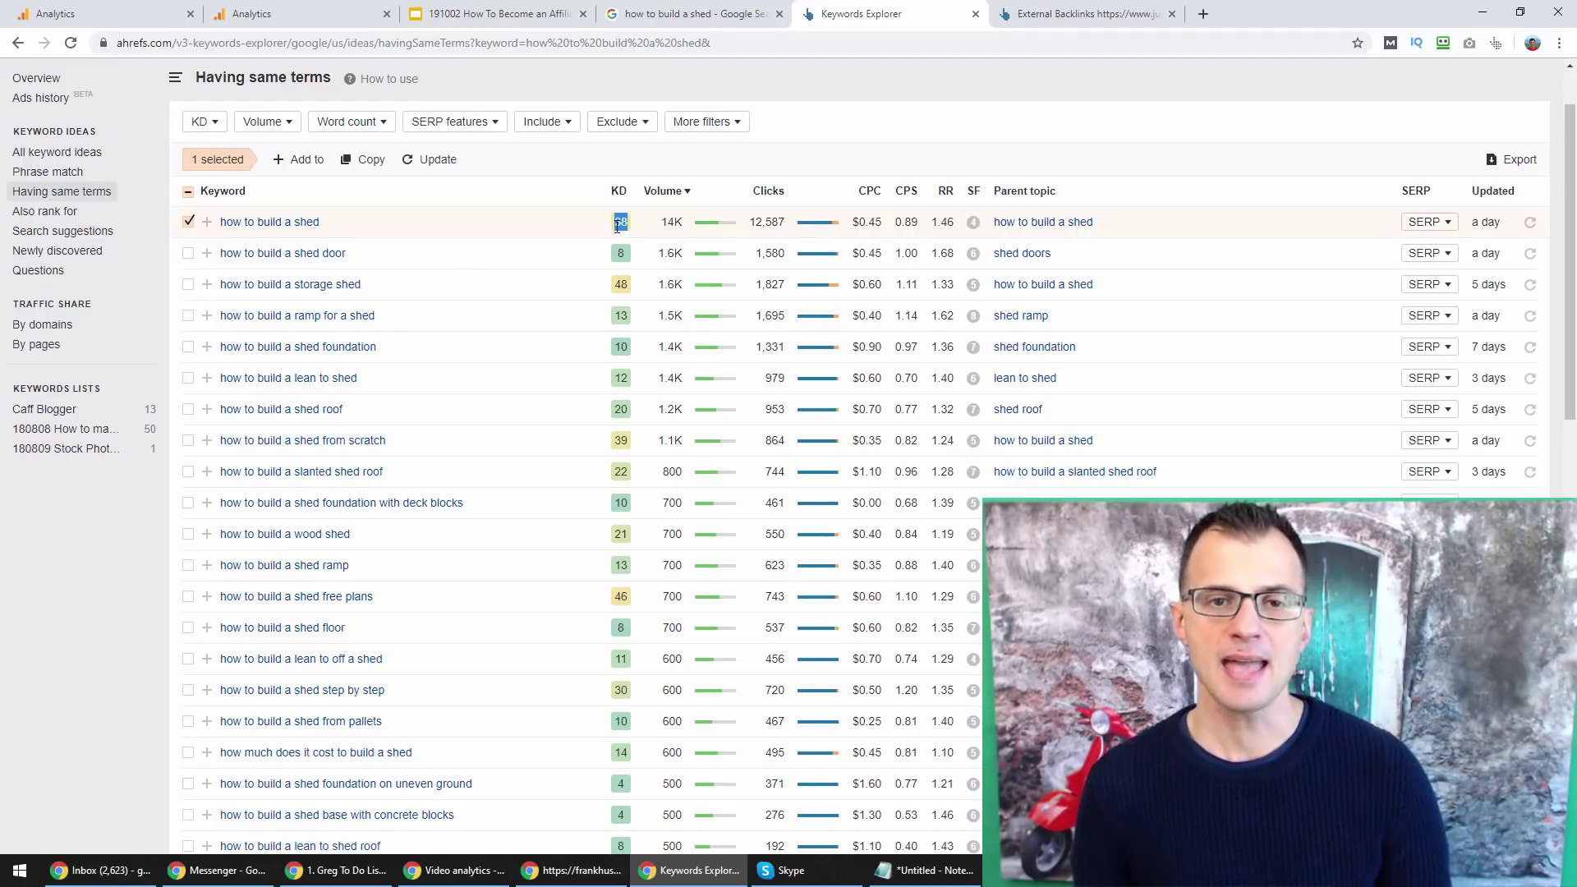
pyautogui.click(617, 227)
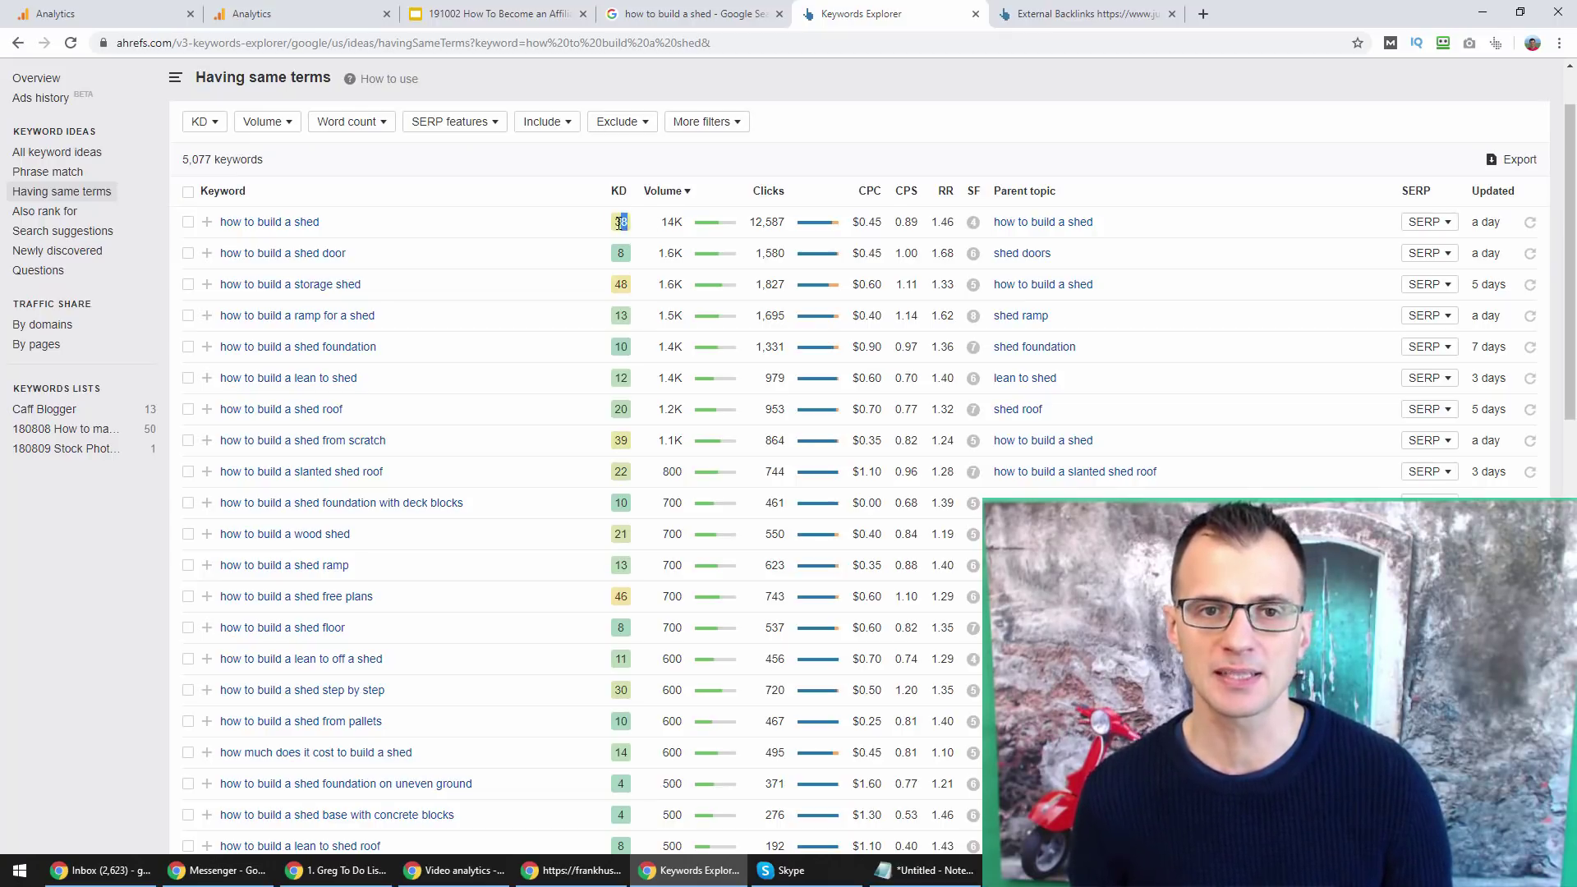
pyautogui.moveTo(615, 220); pyautogui.dragTo(629, 220)
pyautogui.click(858, 174)
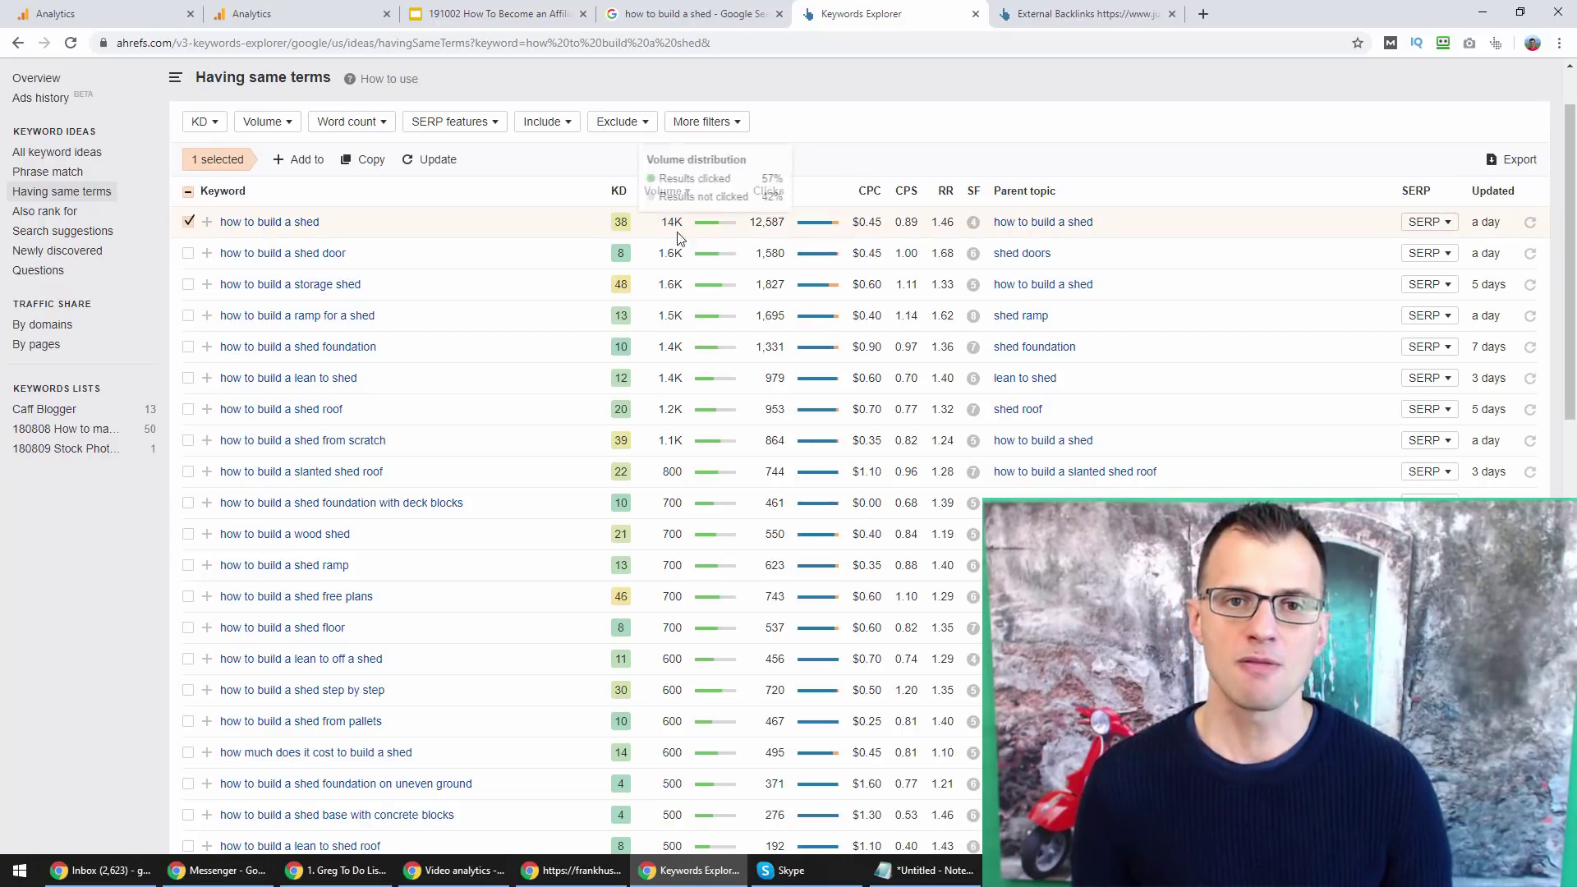
pyautogui.scroll(1, 402, 200)
pyautogui.click(188, 304)
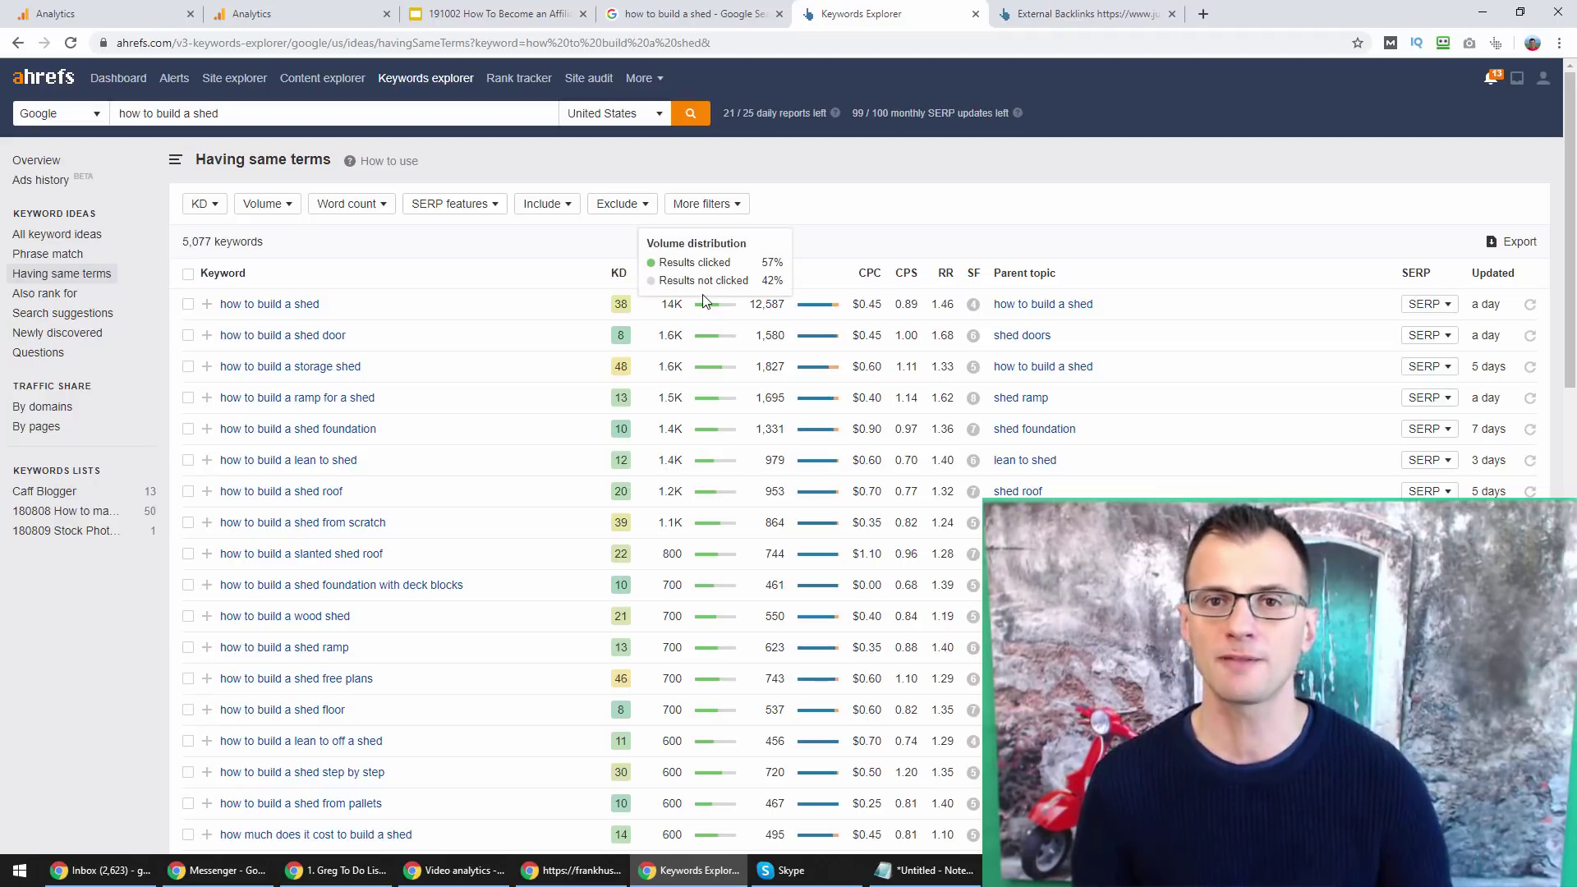
# - Open the SERP overview for the 'how to build a shed' keyword
pyautogui.click(1432, 304)
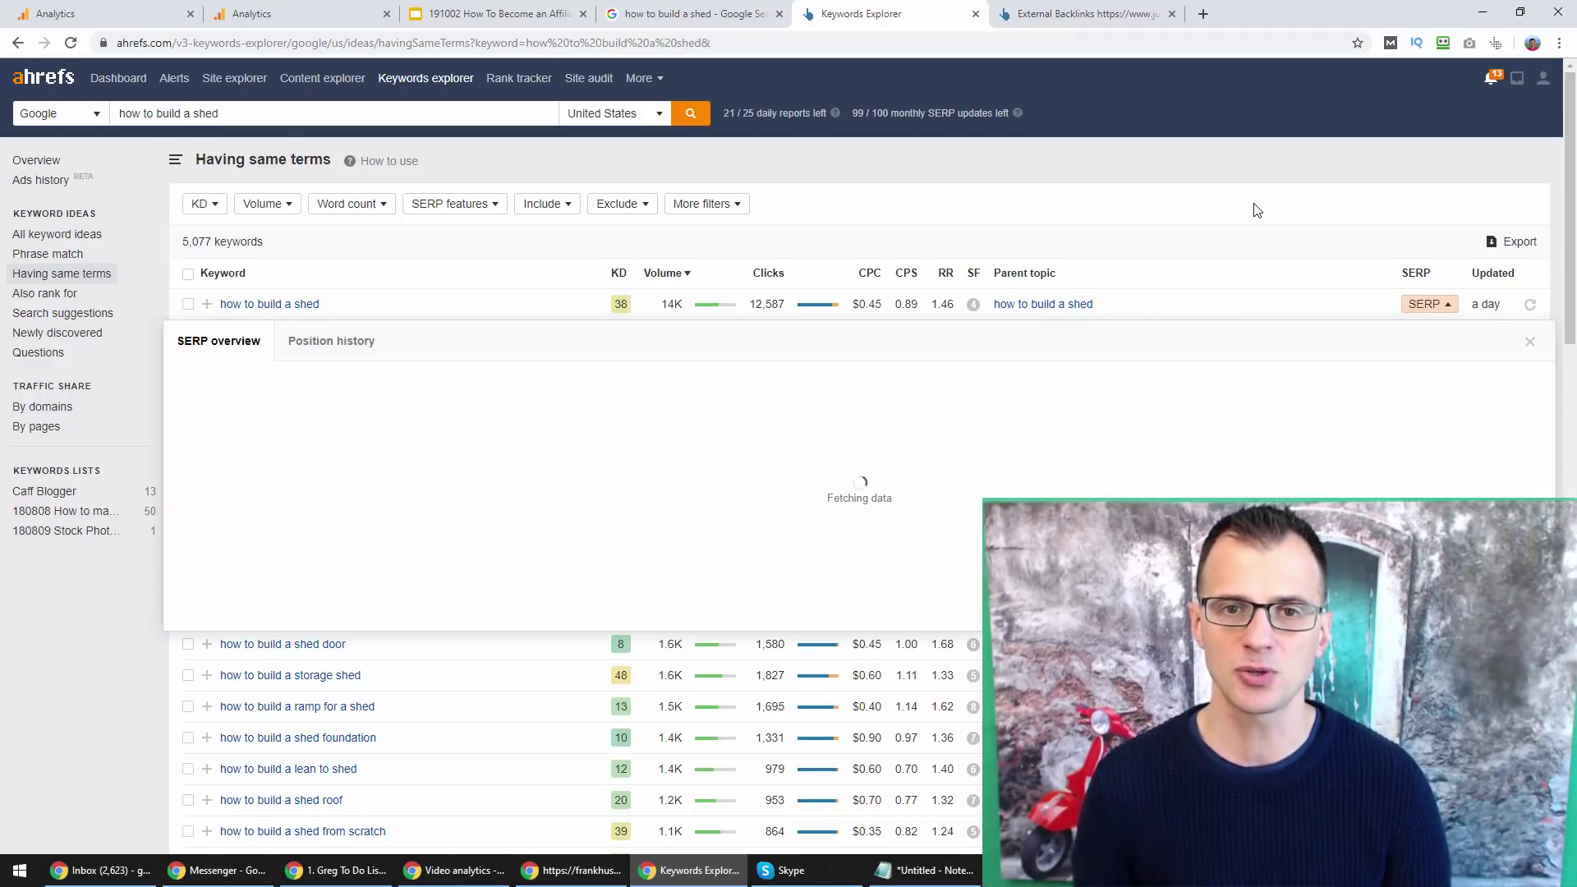
pyautogui.scroll(-1, 1251, 210)
pyautogui.moveTo(1571, 265); pyautogui.dragTo(1571, 319)
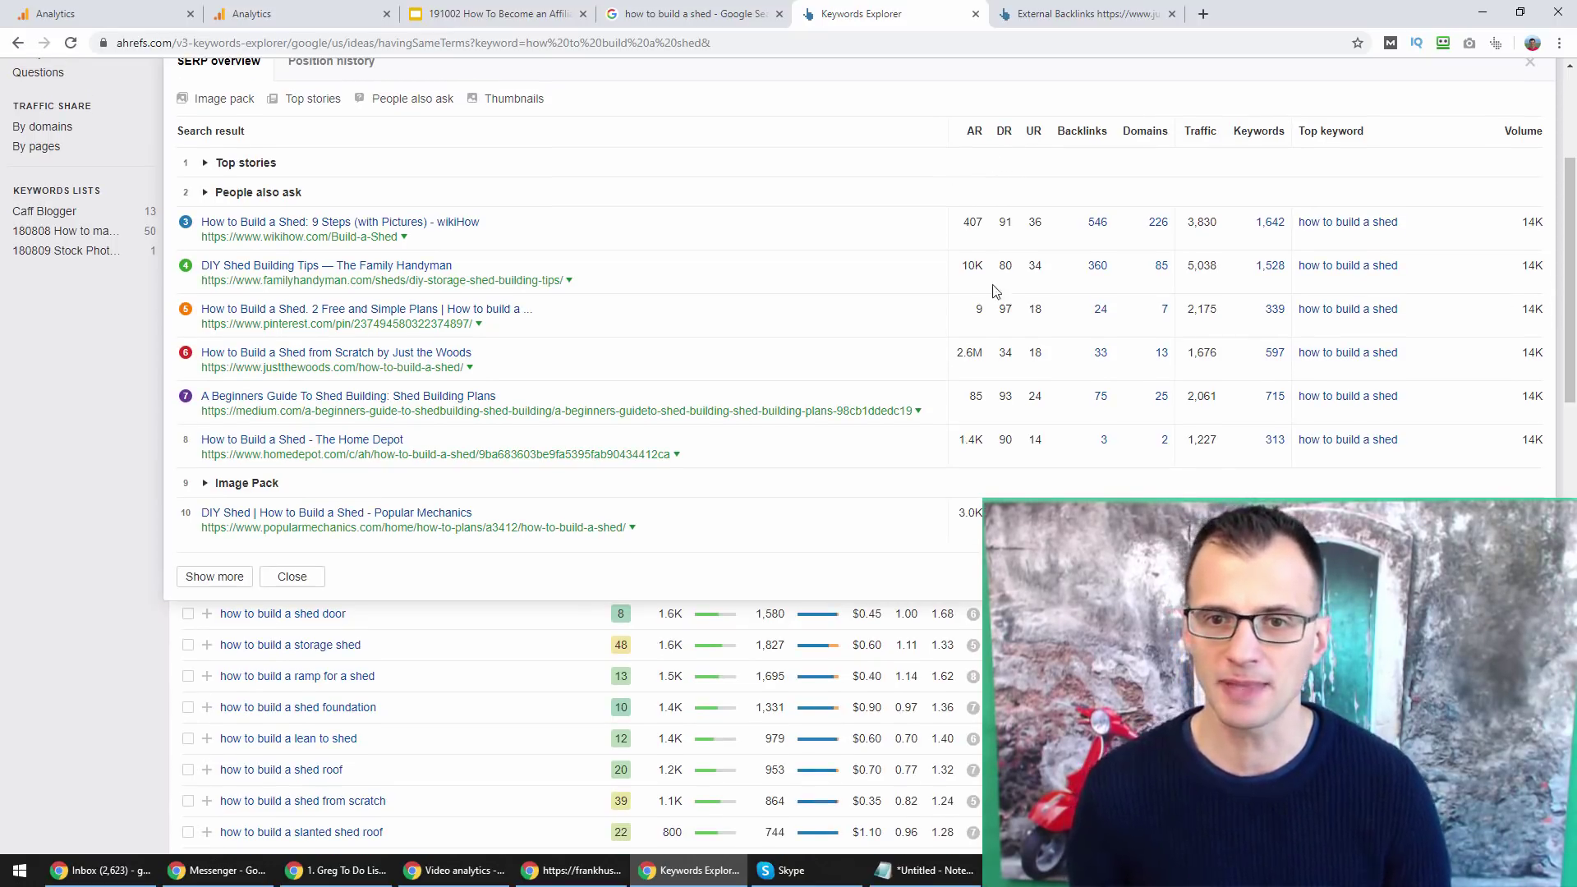
# - Point out the AR column, with wikiHow at AR 407 and Pinterest at AR 9
pyautogui.moveTo(973, 129)
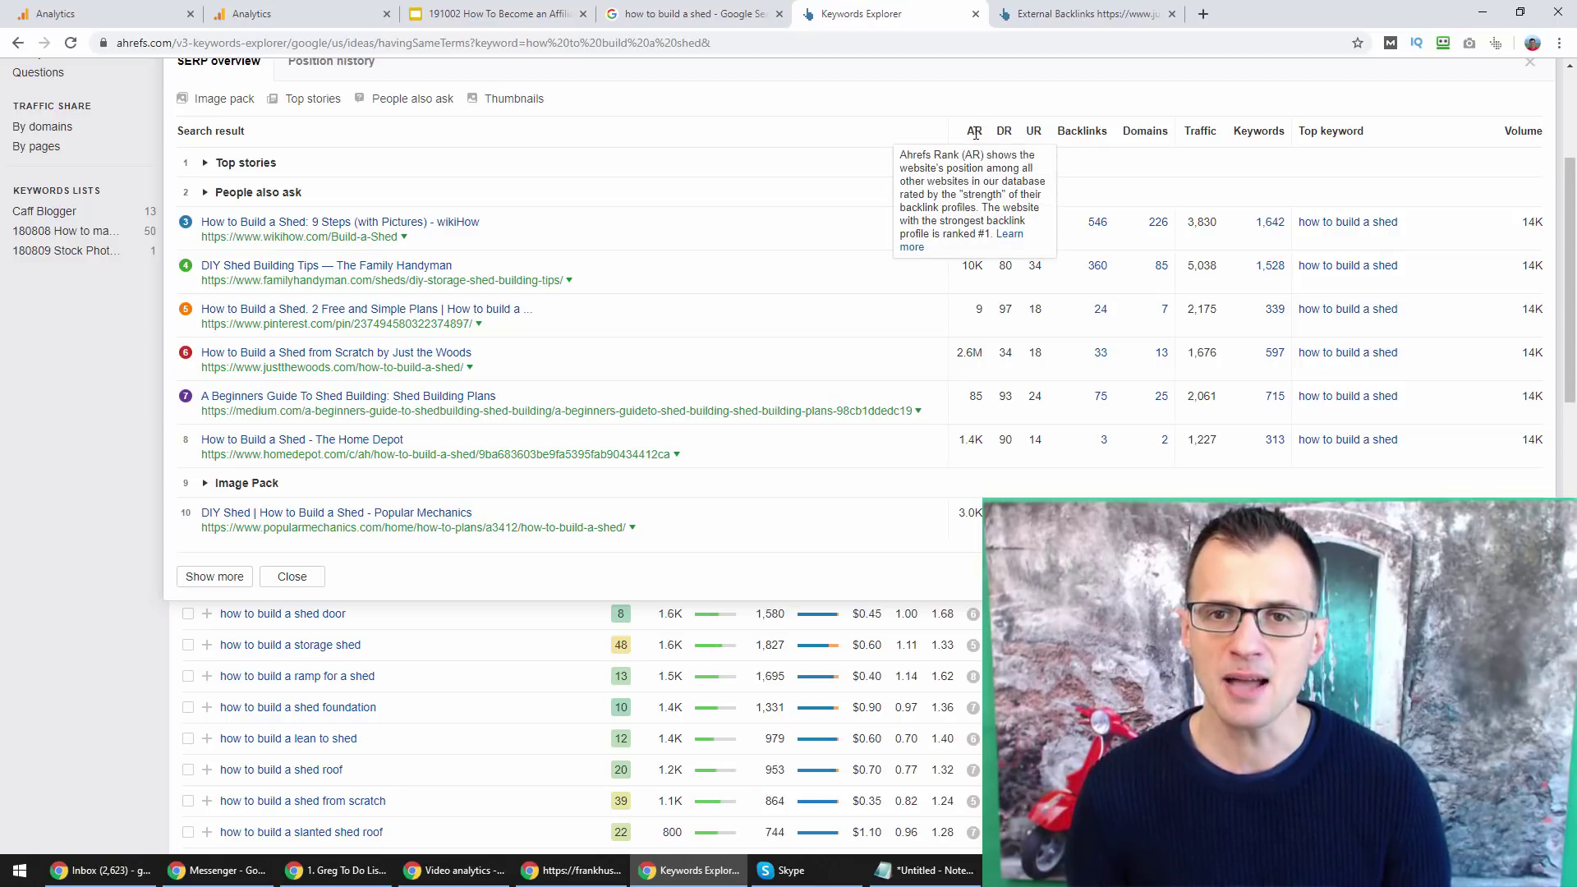
pyautogui.moveTo(976, 132); pyautogui.dragTo(968, 133)
pyautogui.click(877, 139)
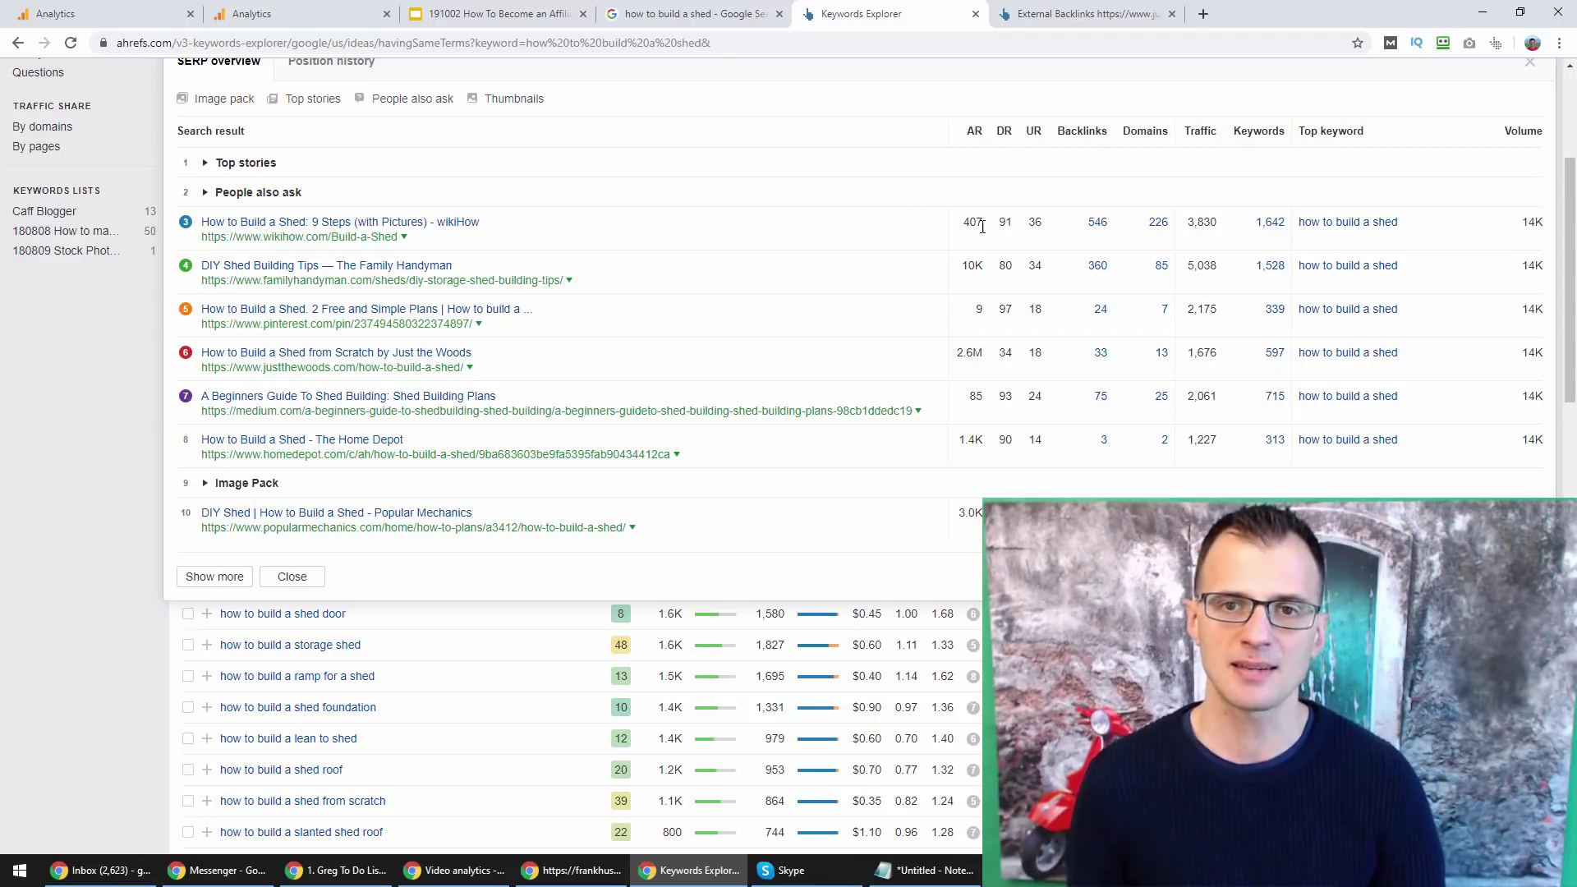
pyautogui.moveTo(982, 226); pyautogui.dragTo(965, 222)
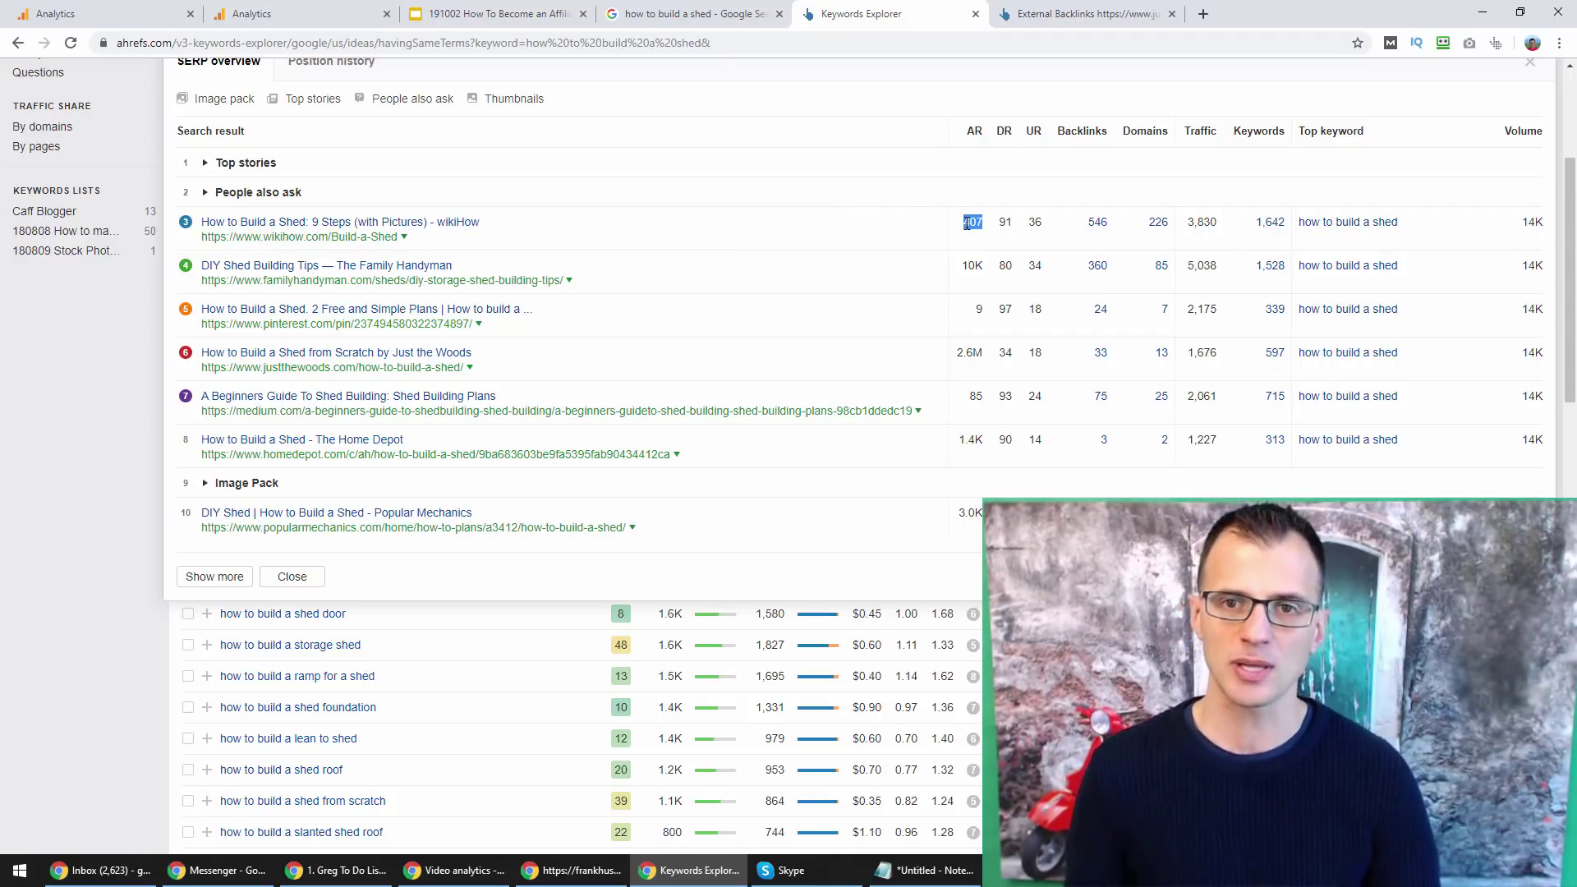
pyautogui.click(971, 222)
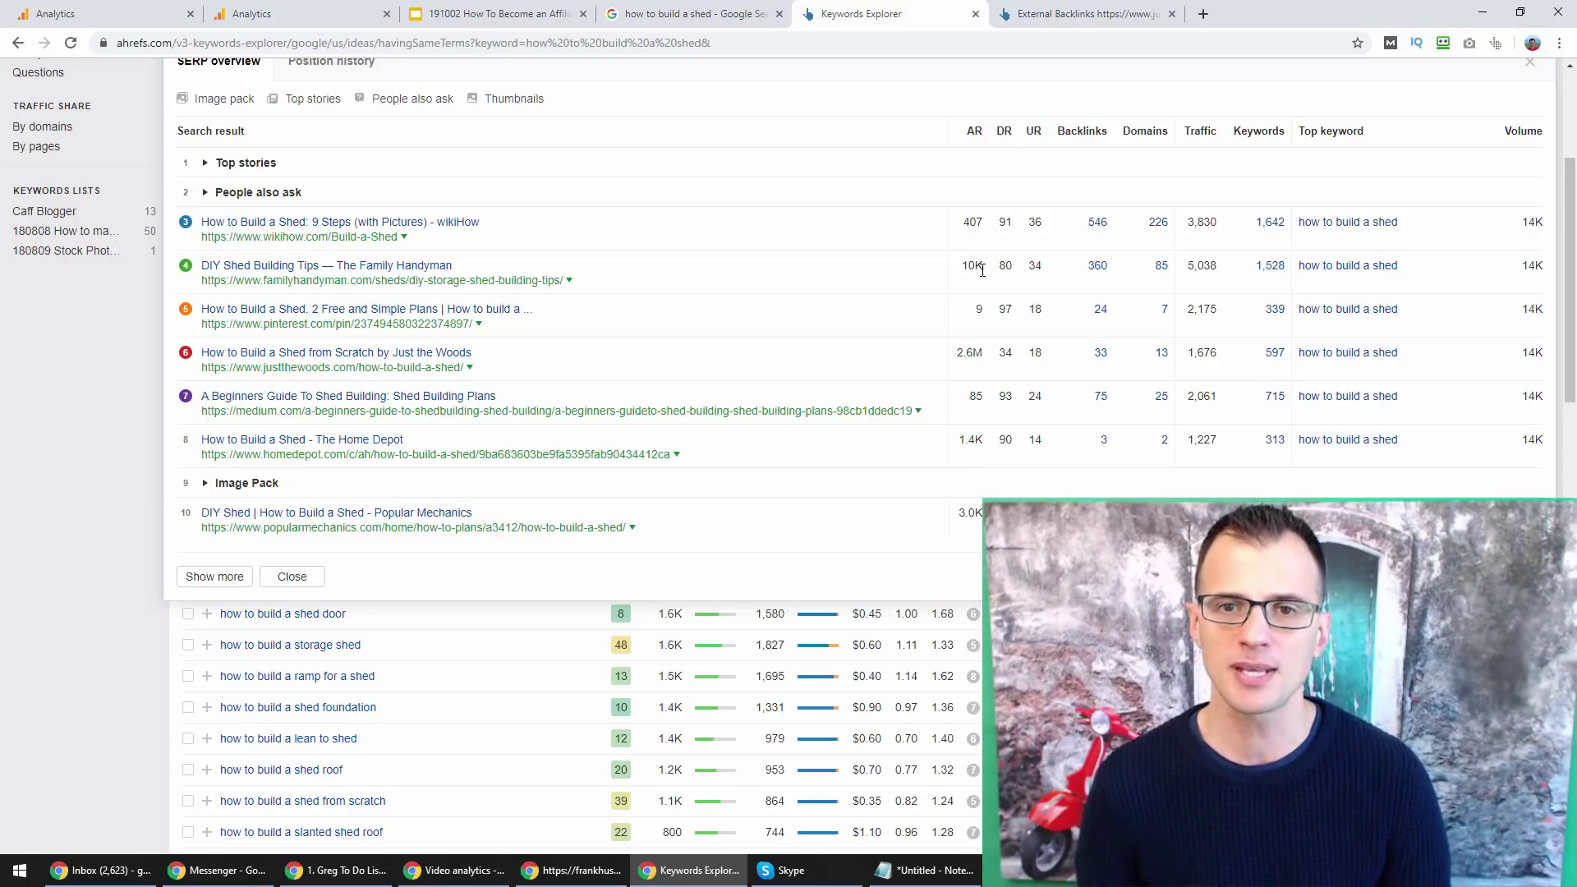
pyautogui.moveTo(982, 228); pyautogui.dragTo(968, 229)
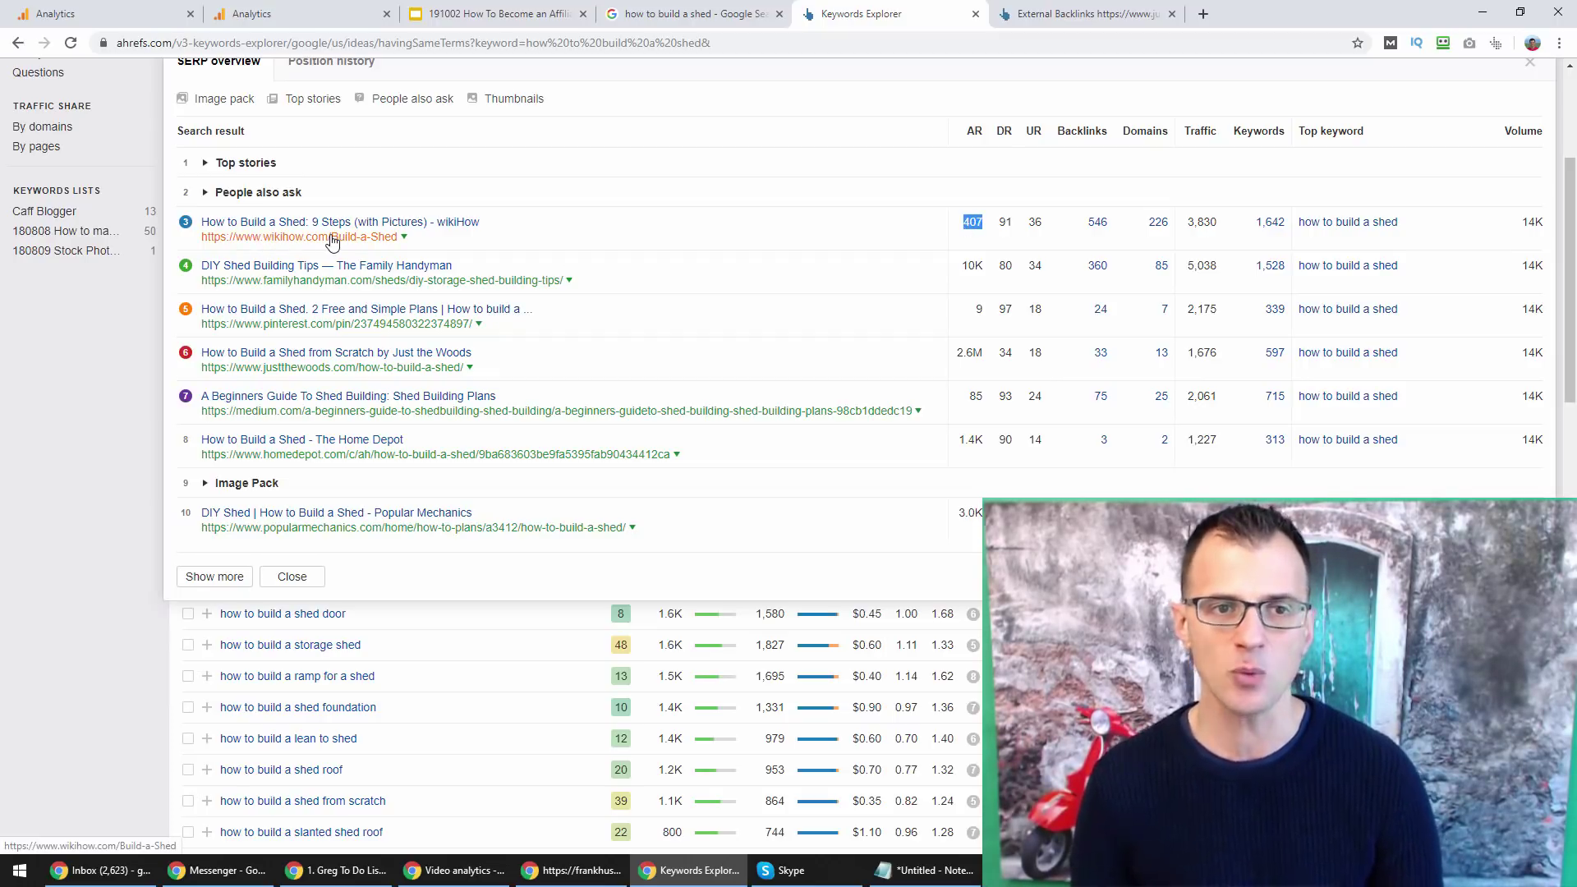
pyautogui.scroll(-1, 764, 279)
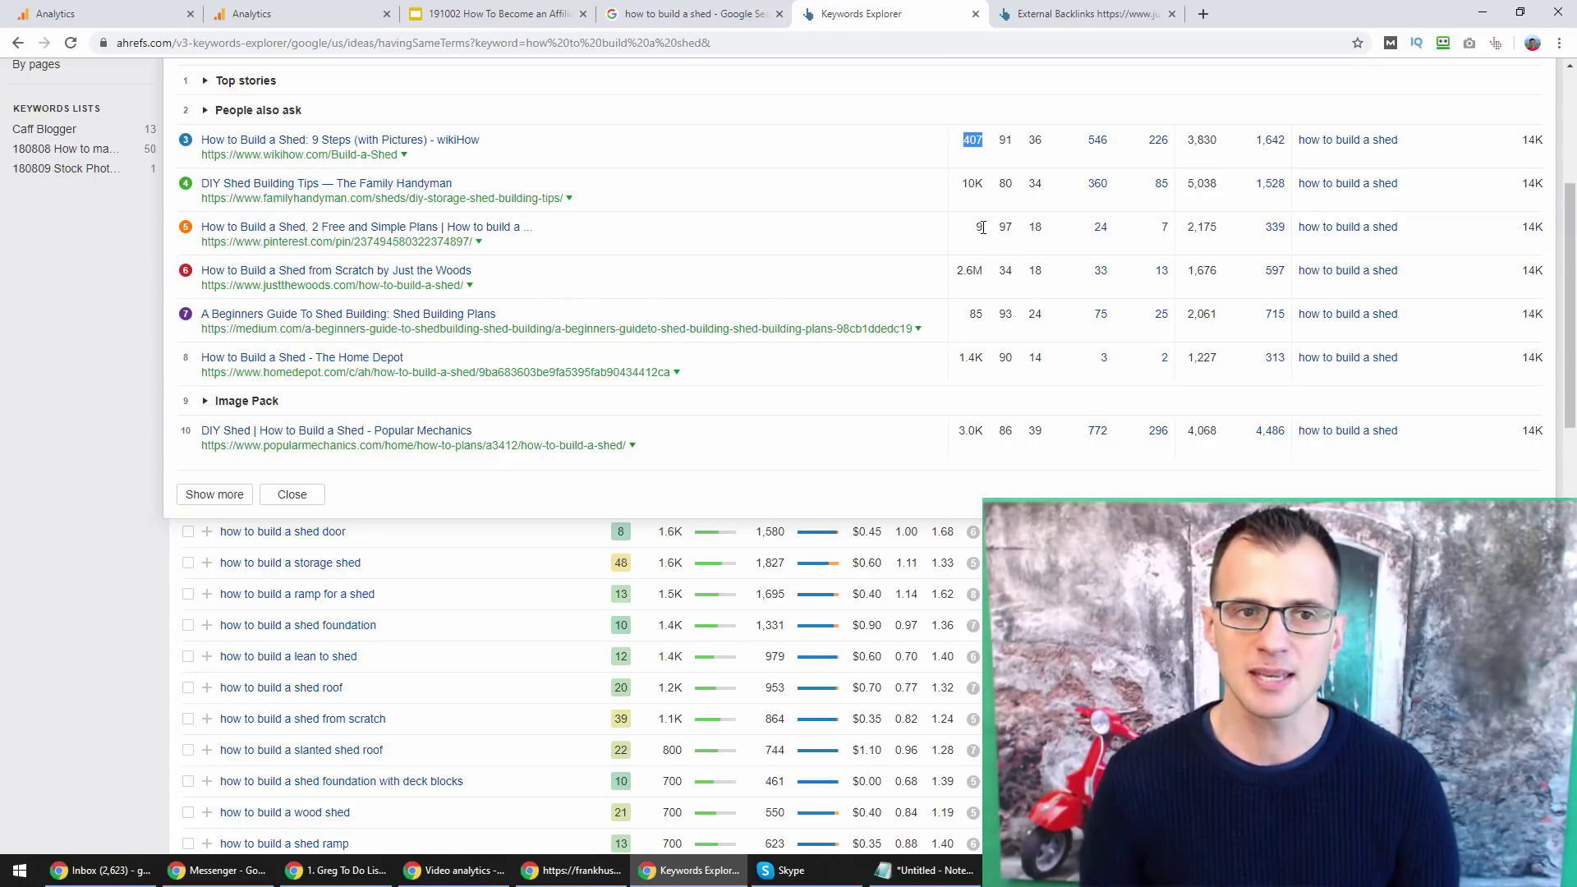
pyautogui.moveTo(969, 247); pyautogui.dragTo(984, 238)
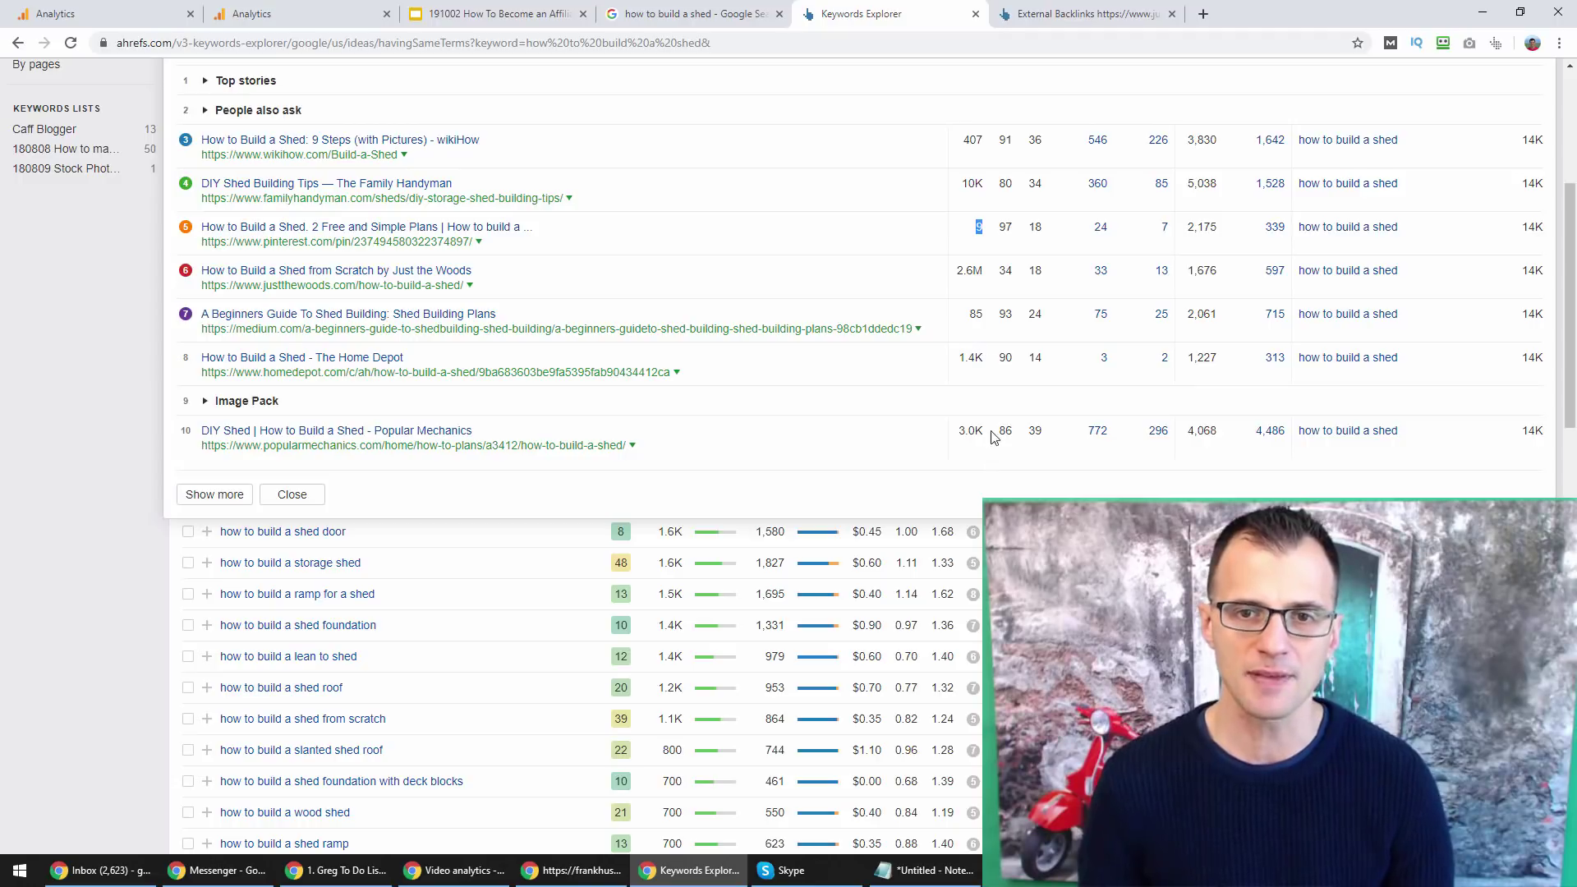
pyautogui.scroll(1, 968, 353)
pyautogui.click(959, 357)
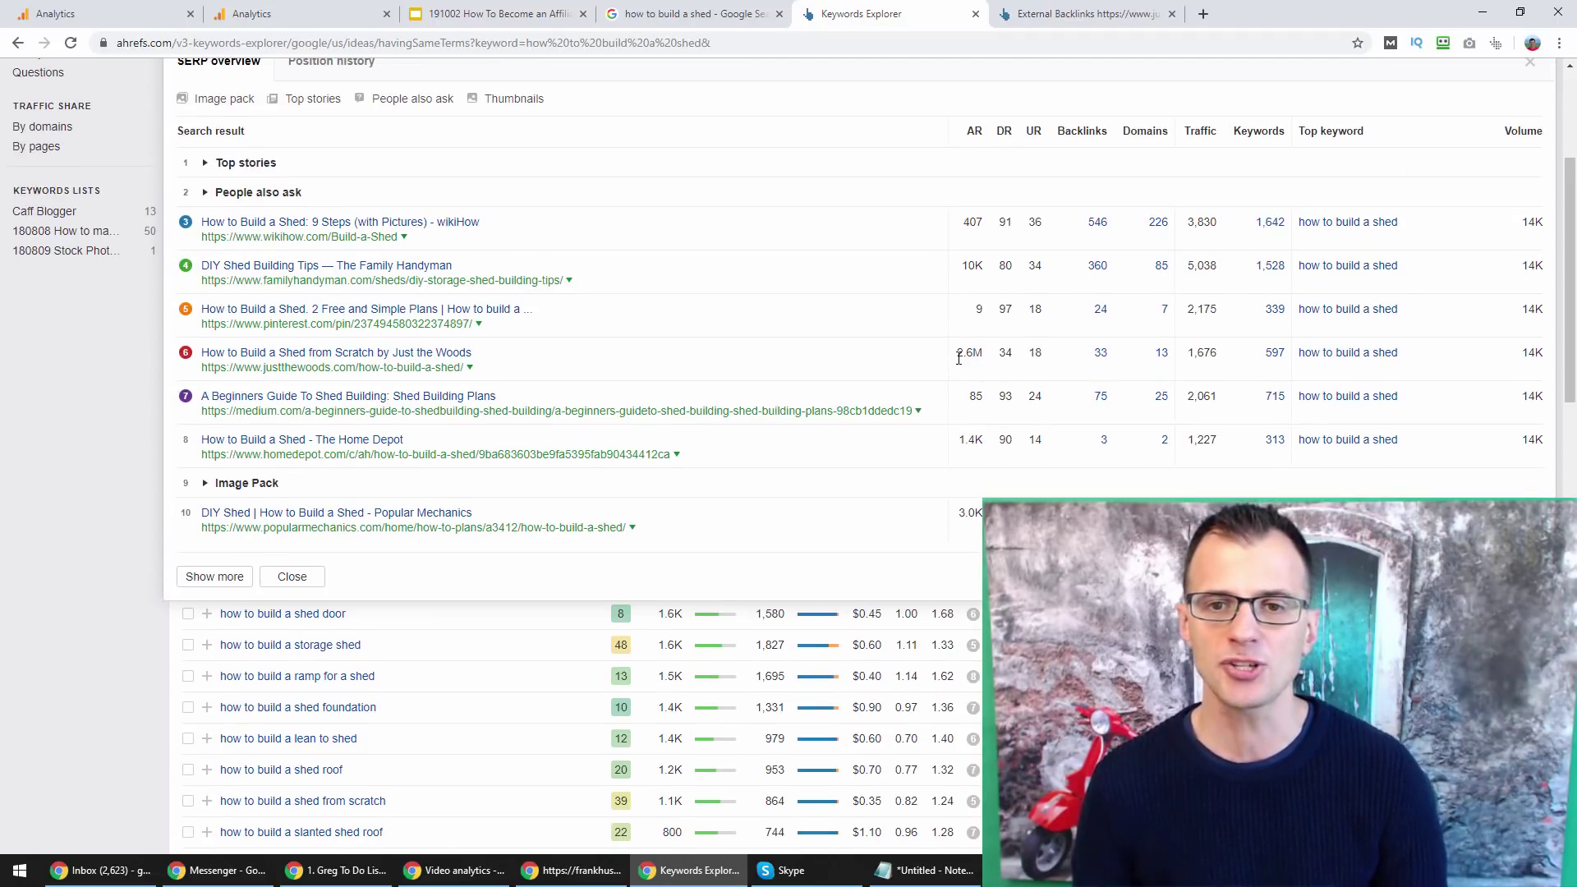
pyautogui.doubleClick(958, 359)
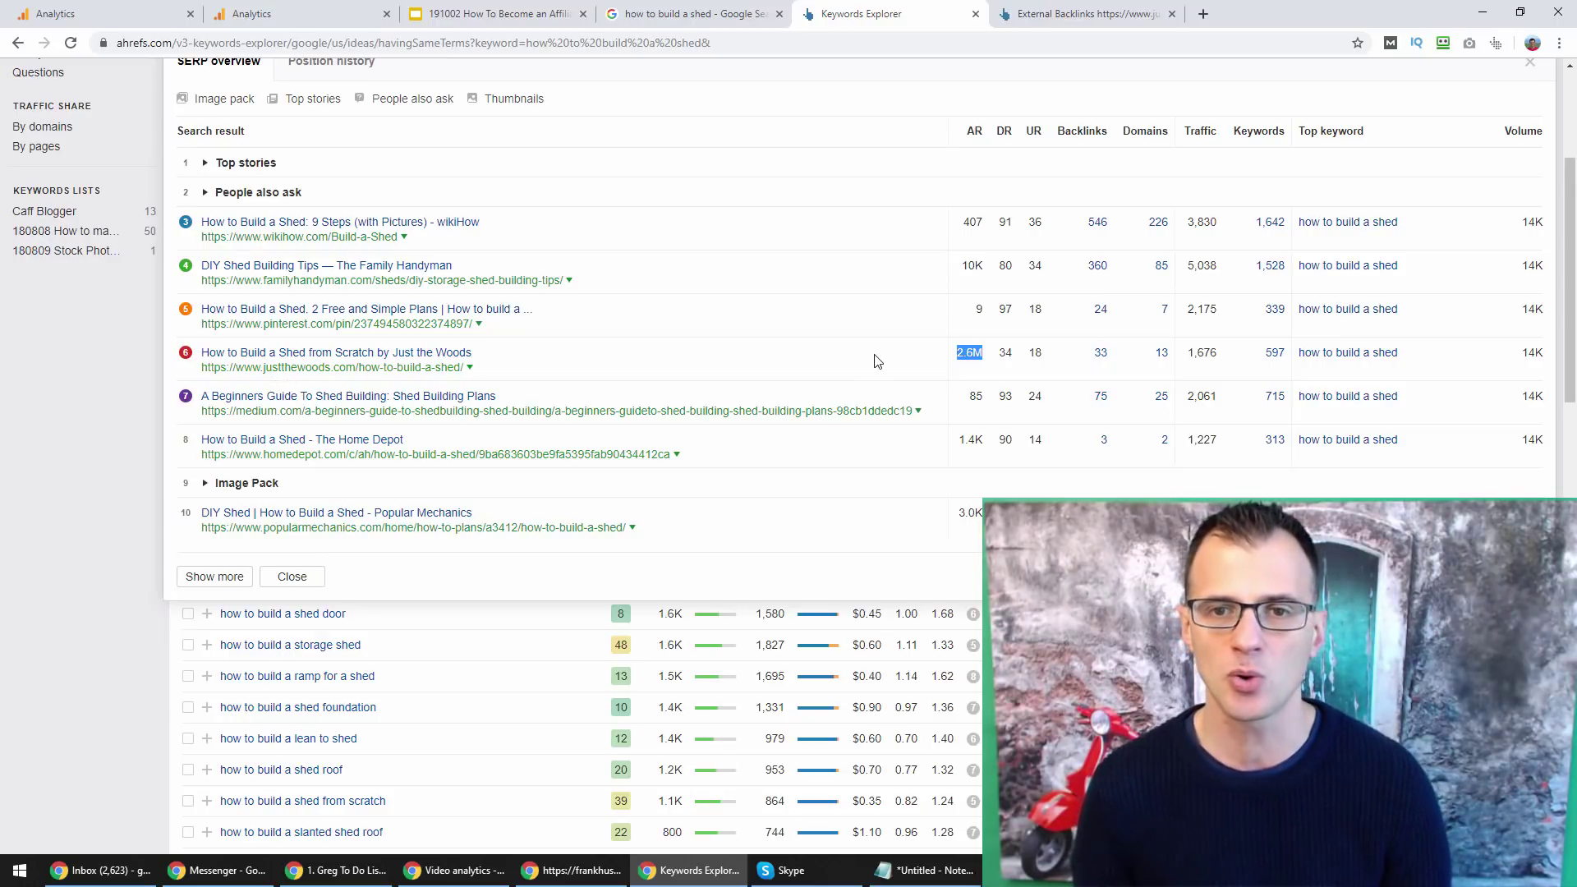
pyautogui.click(962, 366)
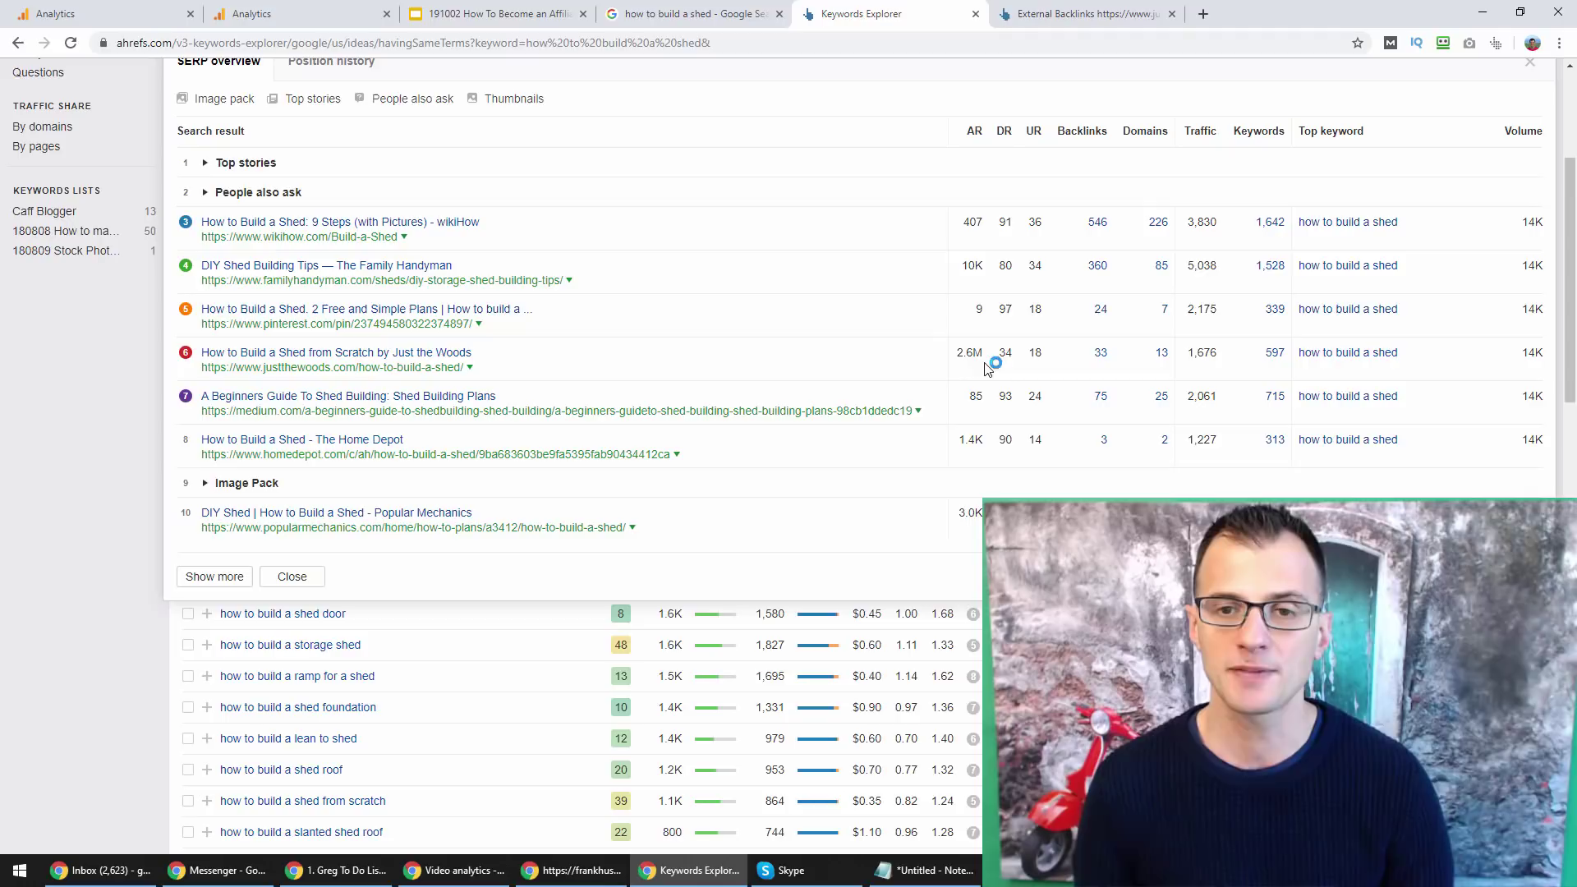
pyautogui.moveTo(982, 356); pyautogui.dragTo(958, 361)
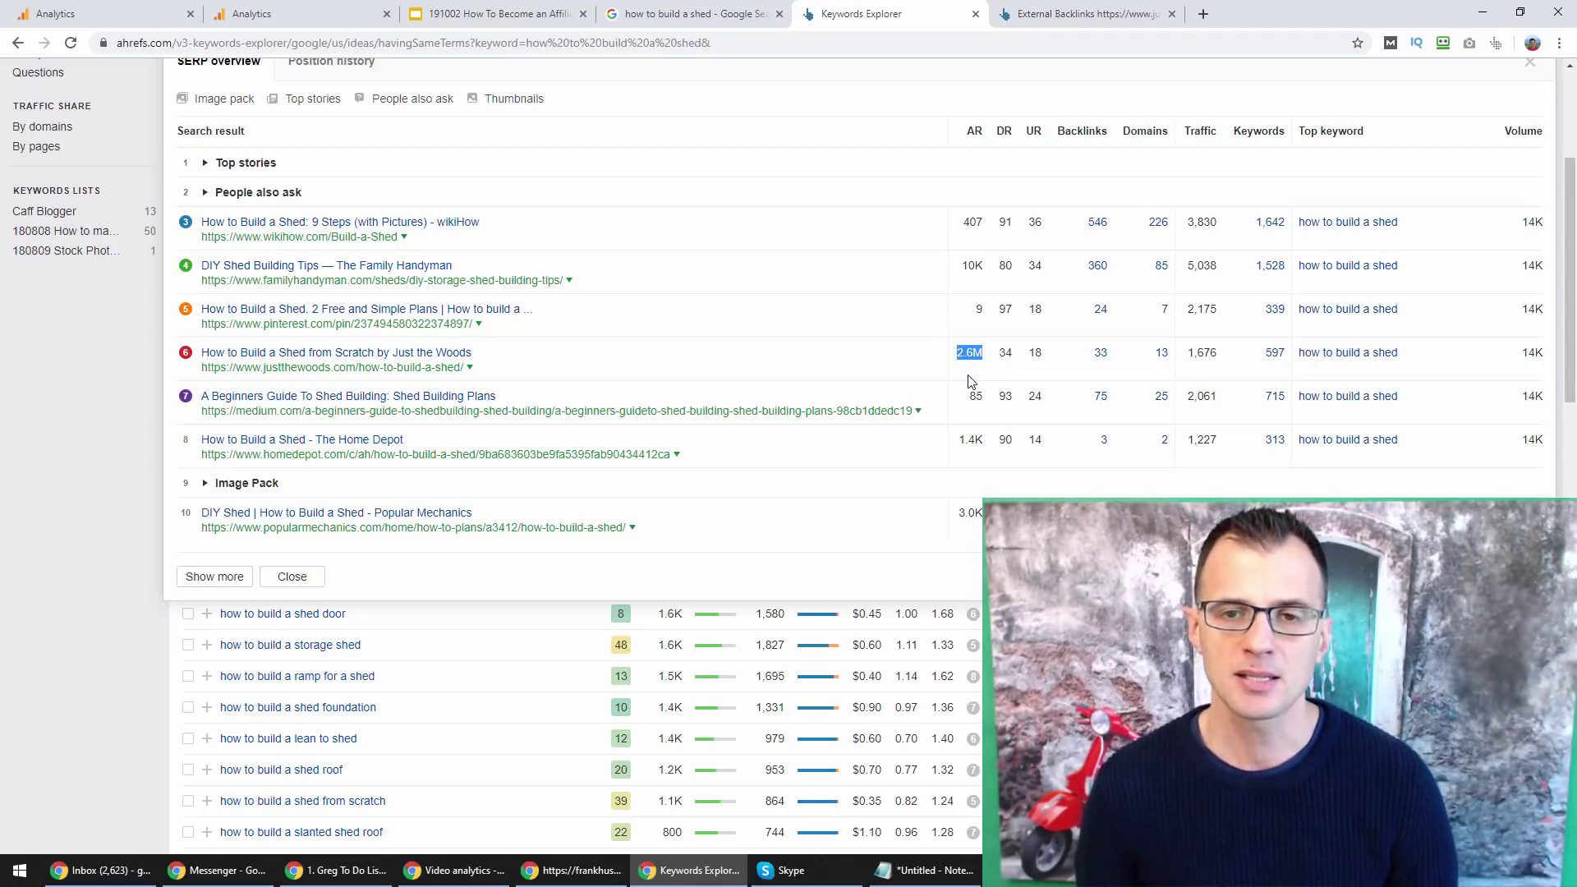
pyautogui.click(980, 359)
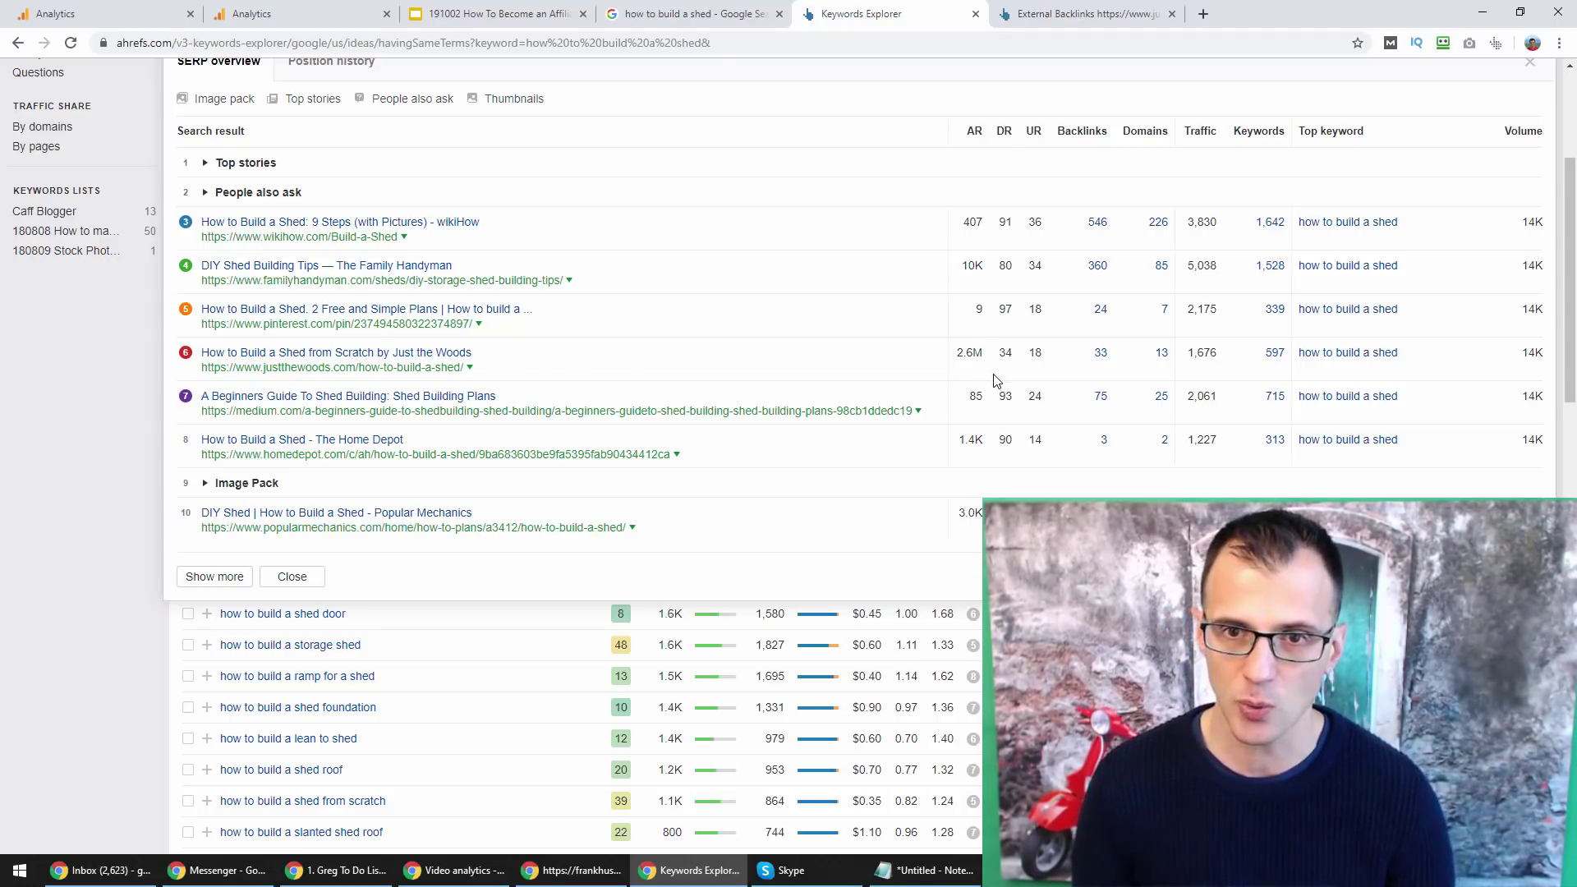
pyautogui.moveTo(1010, 137)
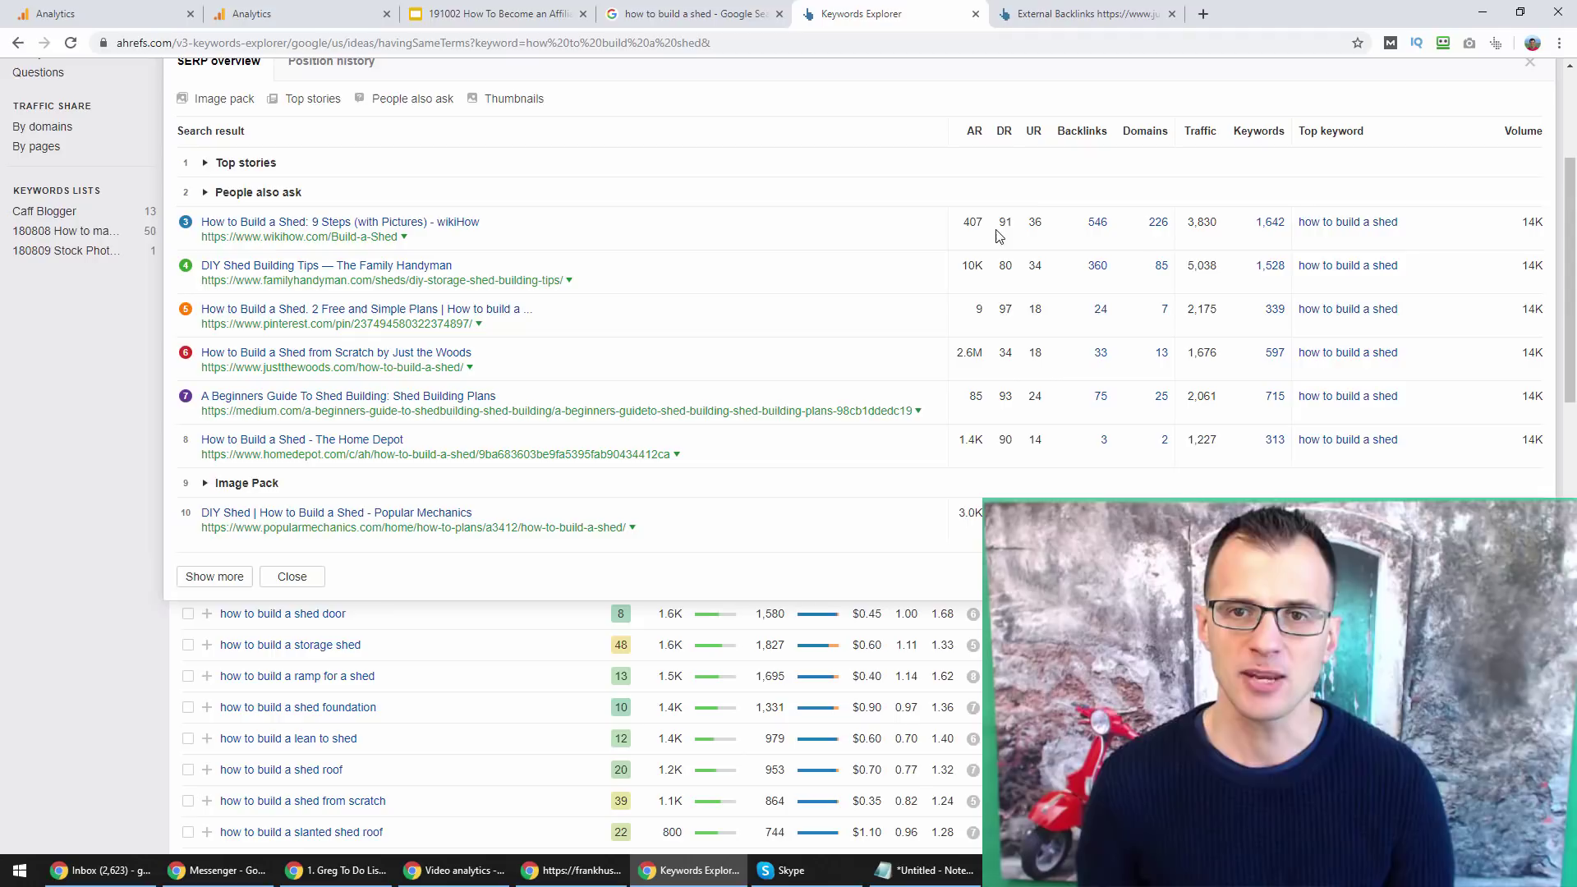
pyautogui.moveTo(1011, 225); pyautogui.dragTo(1000, 233)
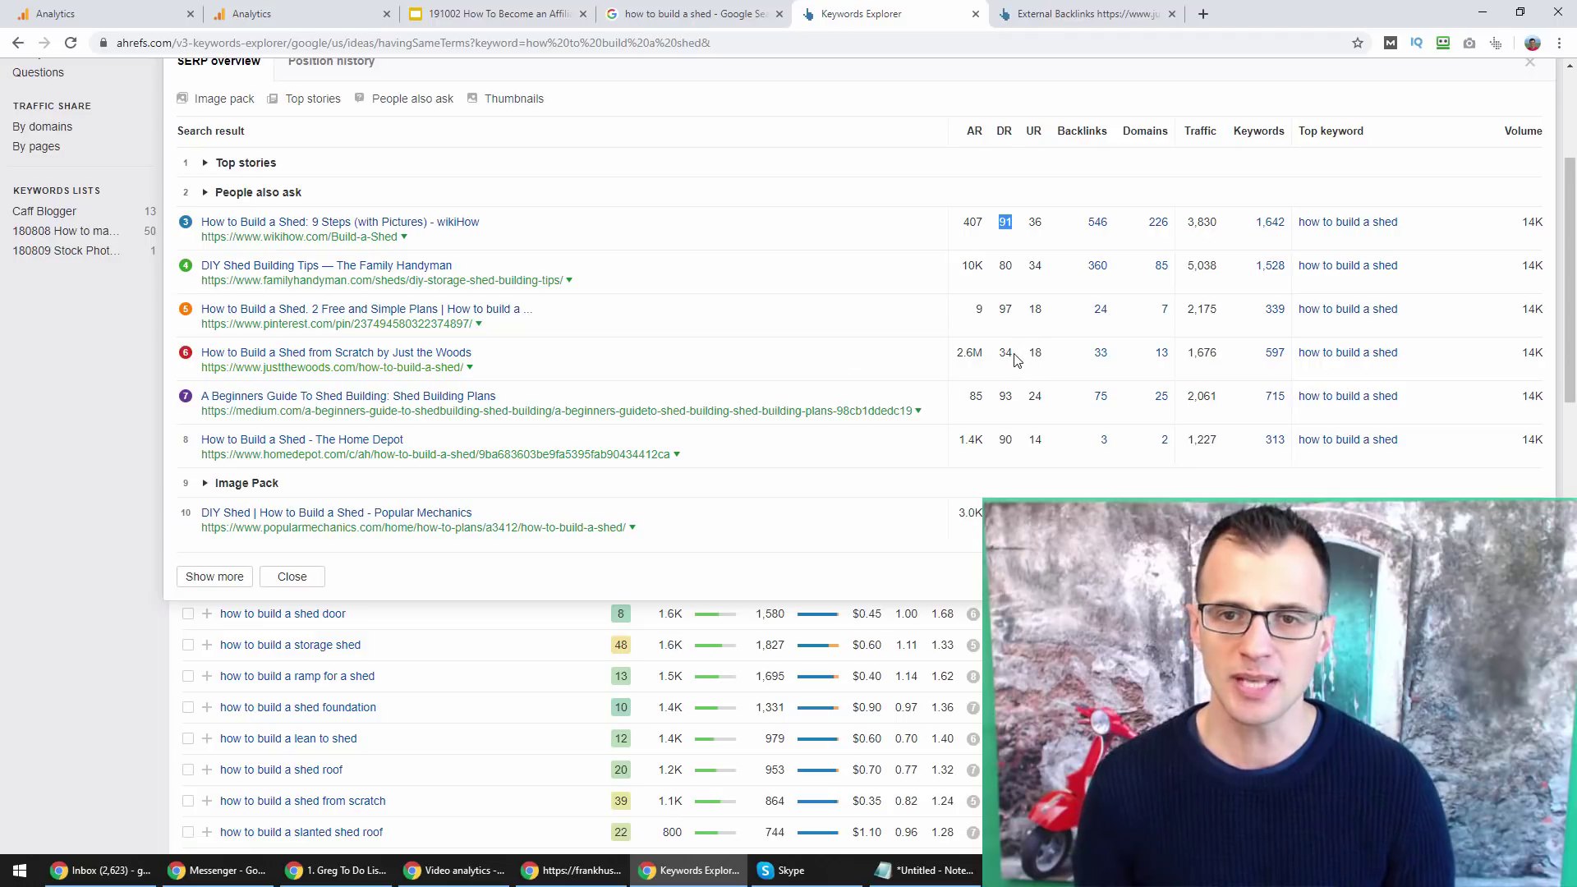
pyautogui.moveTo(1013, 353); pyautogui.dragTo(1008, 352)
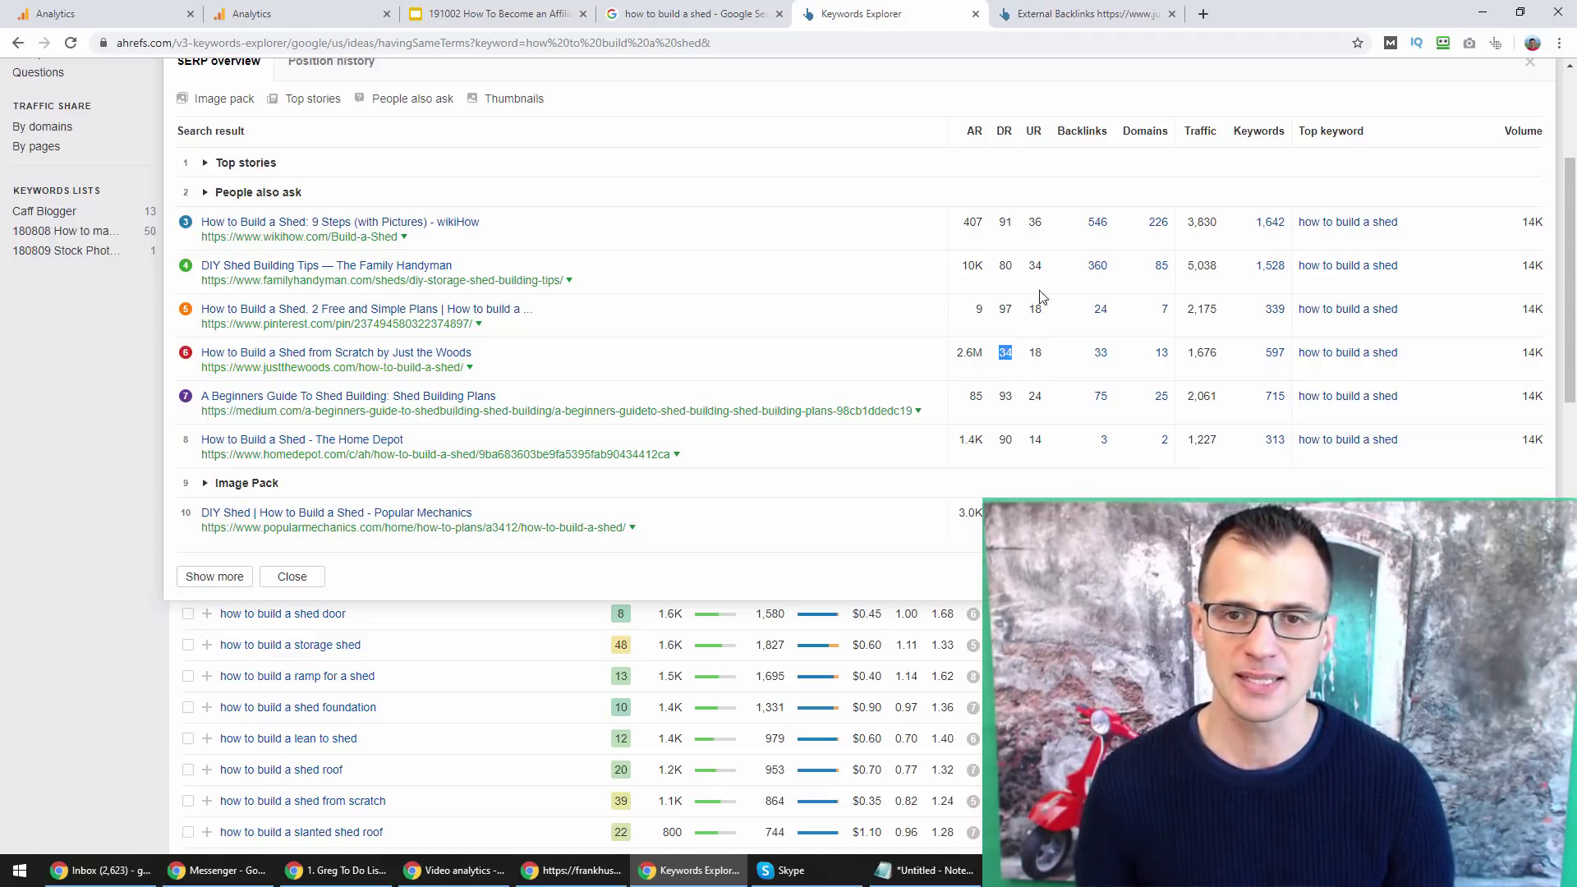
pyautogui.click(1001, 349)
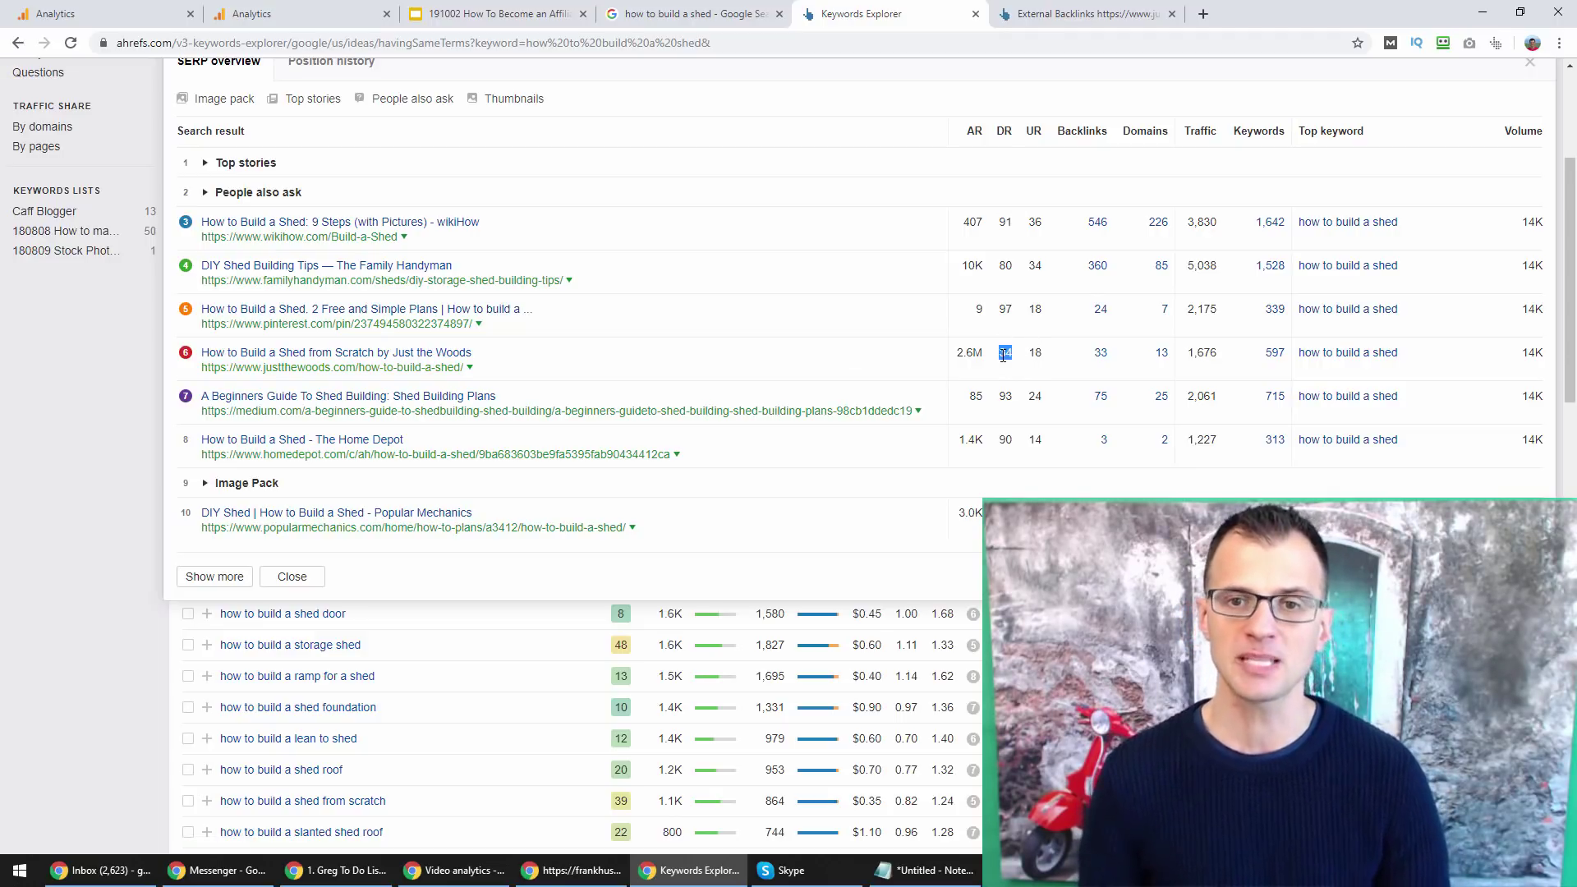
pyautogui.scroll(1, 1022, 410)
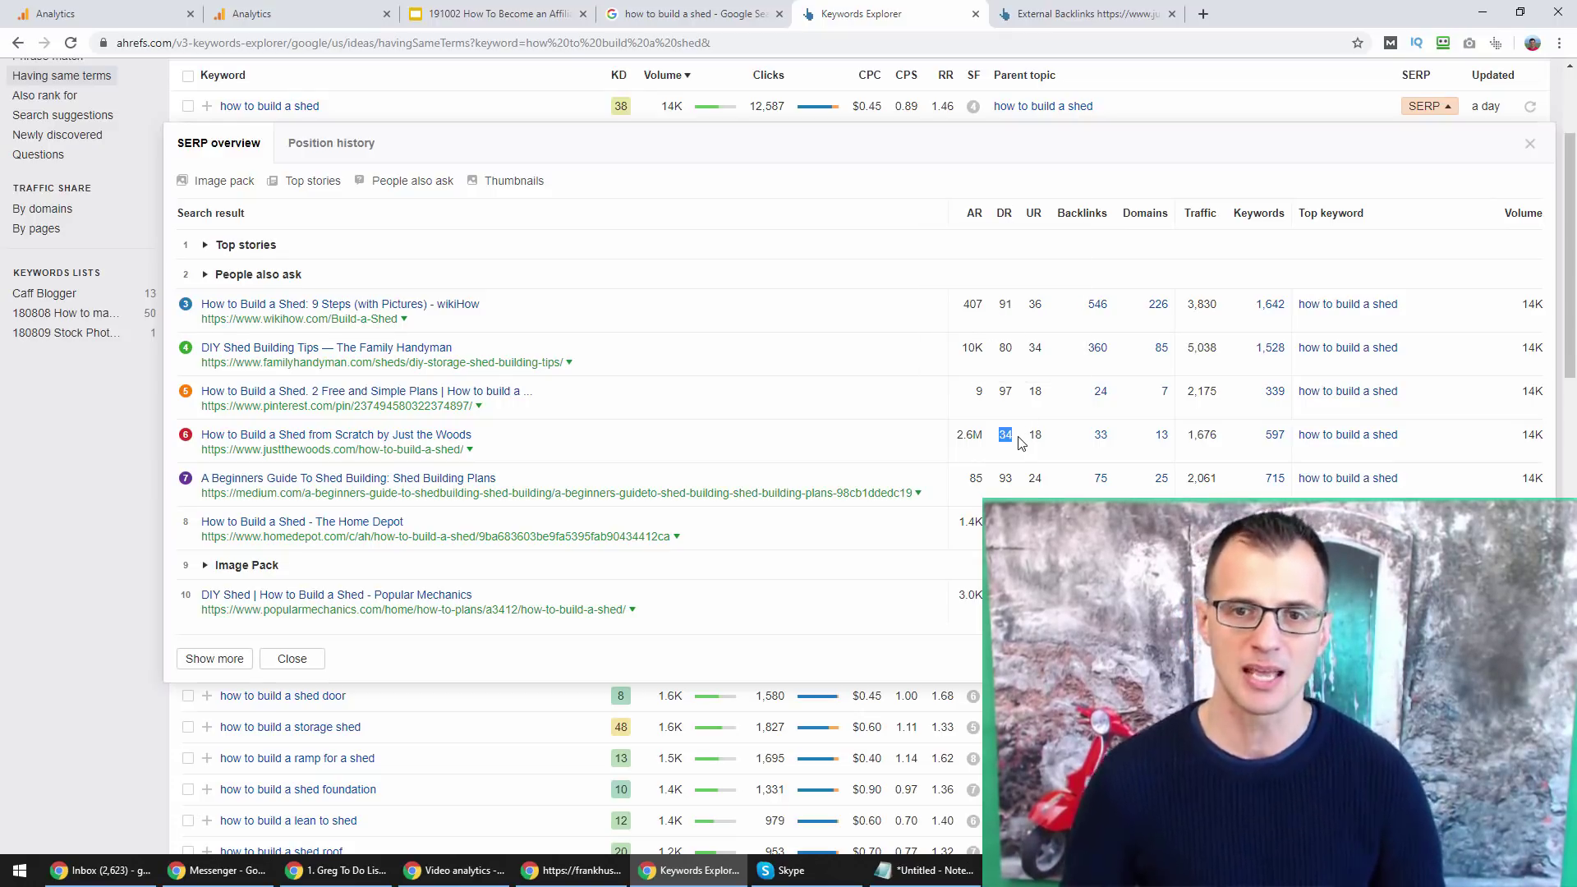
pyautogui.scroll(-2, 1020, 442)
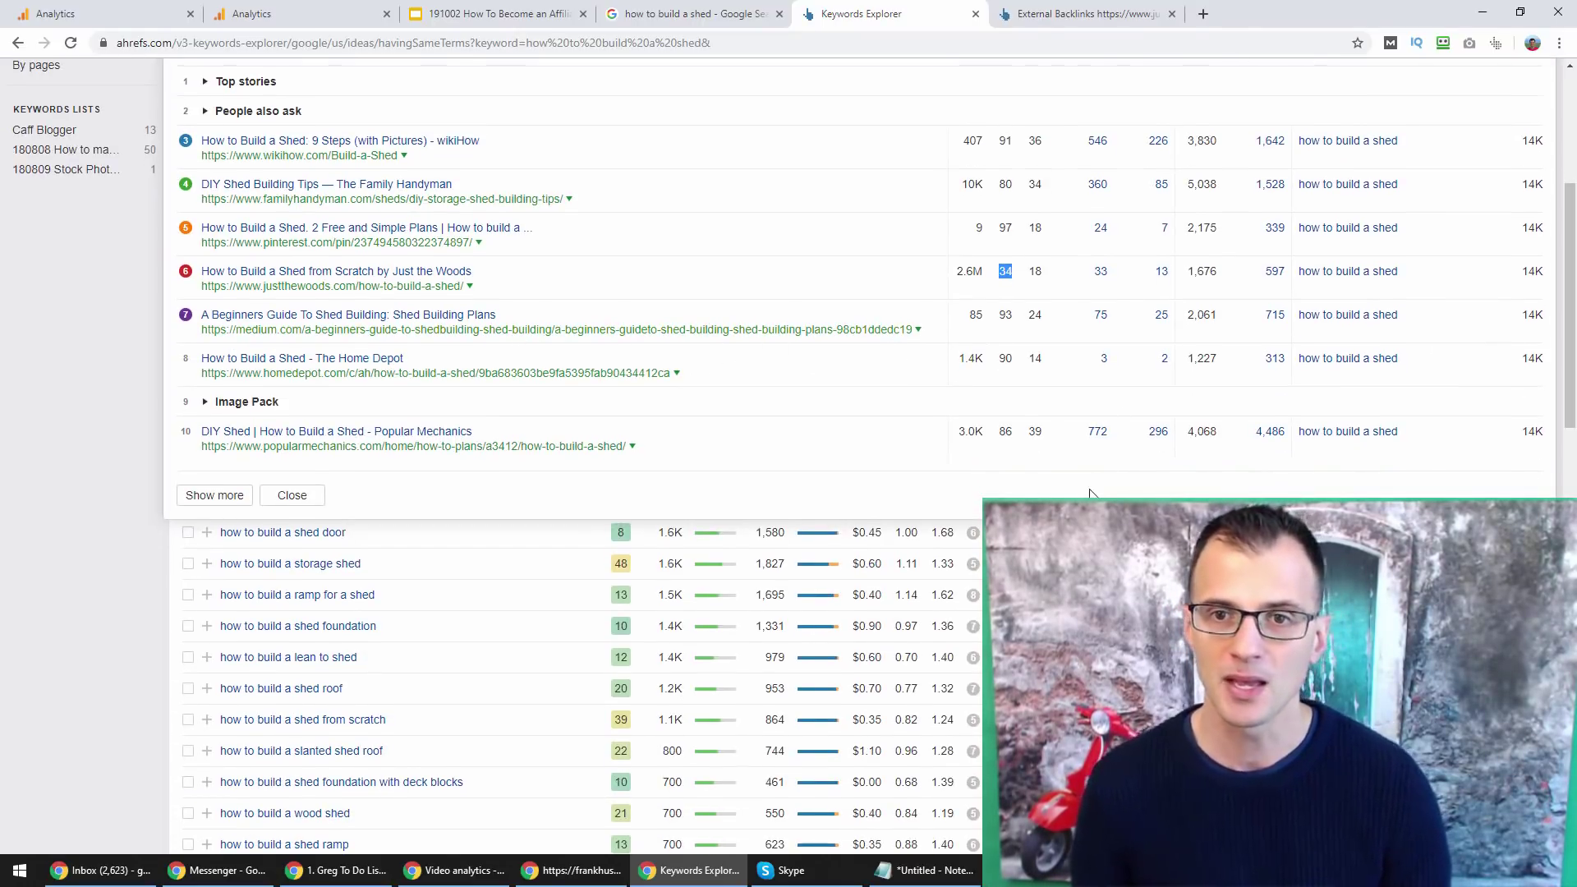
# - Highlight the Backlinks and Domains column headings in the SERP overview
pyautogui.scroll(2, 1117, 422)
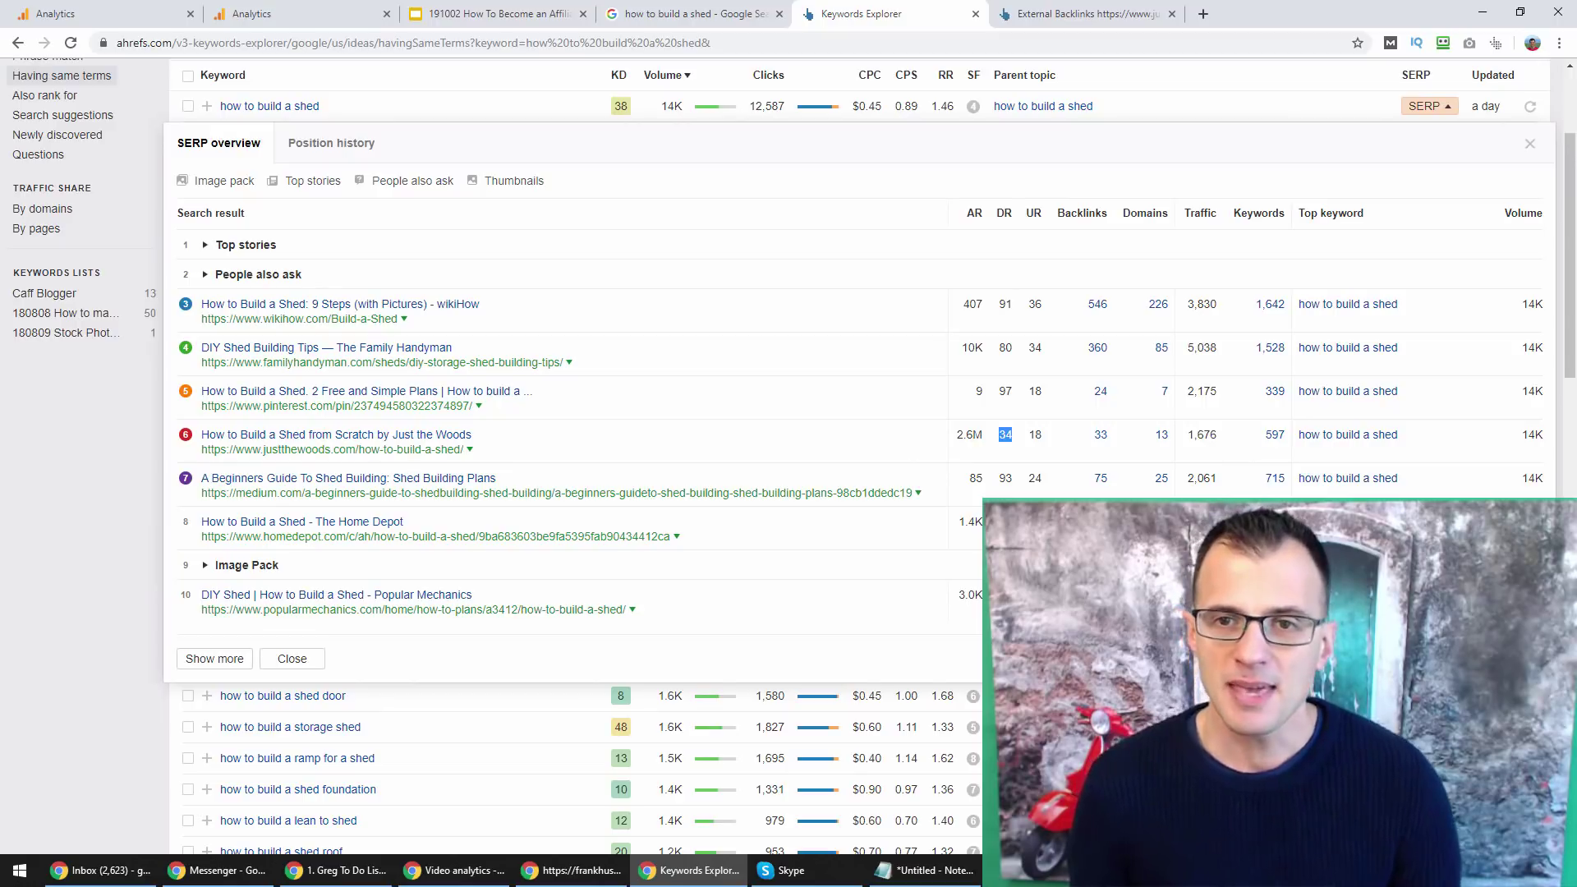
pyautogui.doubleClick(1072, 216)
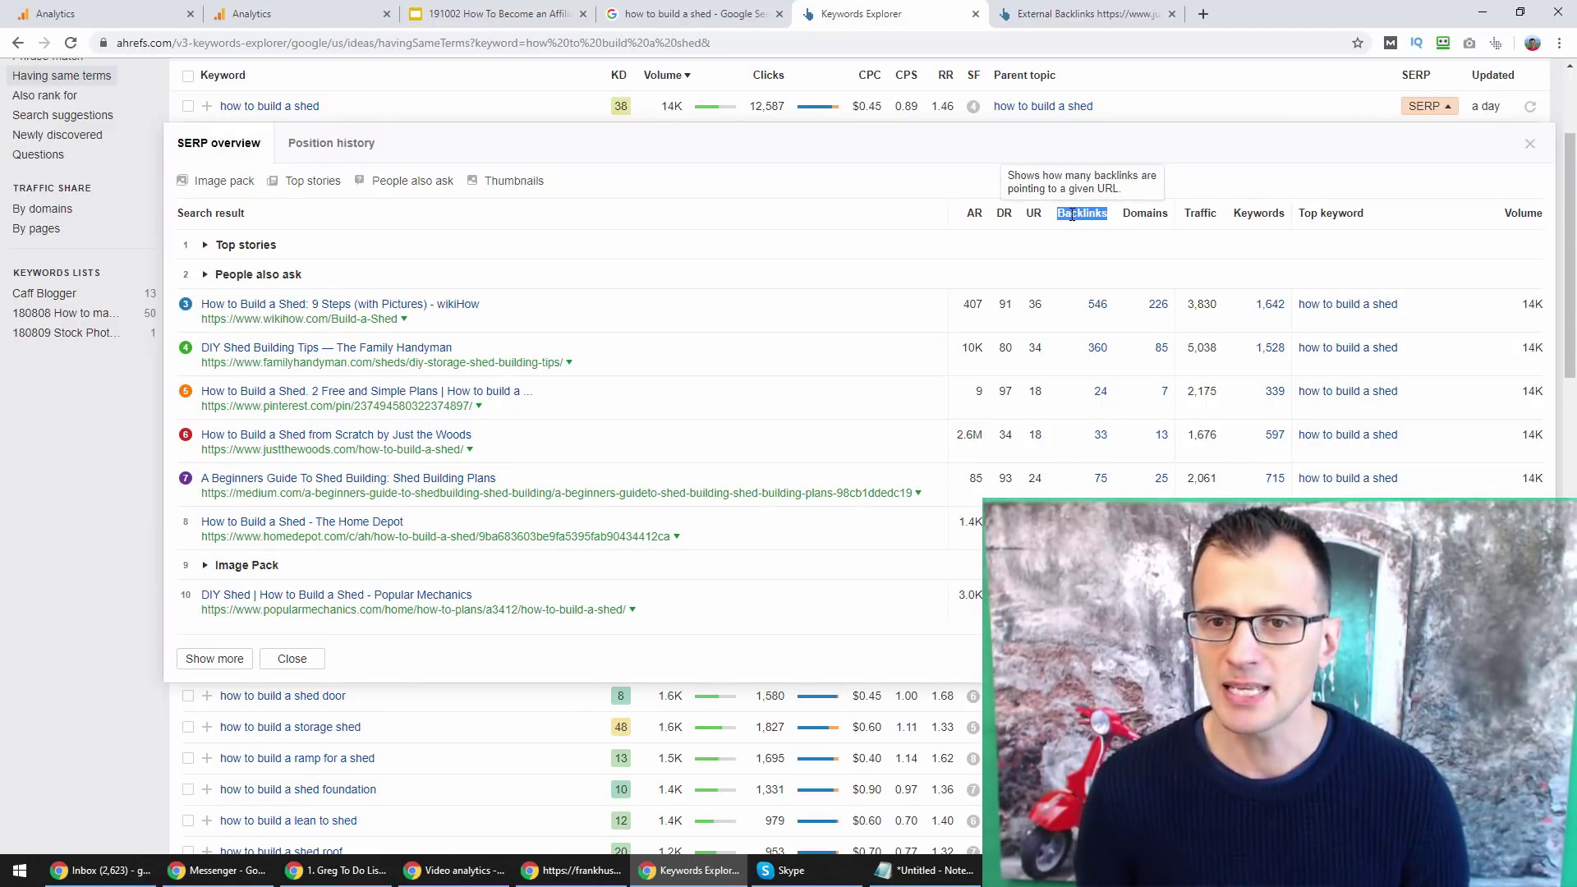
pyautogui.click(1167, 215)
pyautogui.doubleClick(1154, 215)
pyautogui.doubleClick(1078, 213)
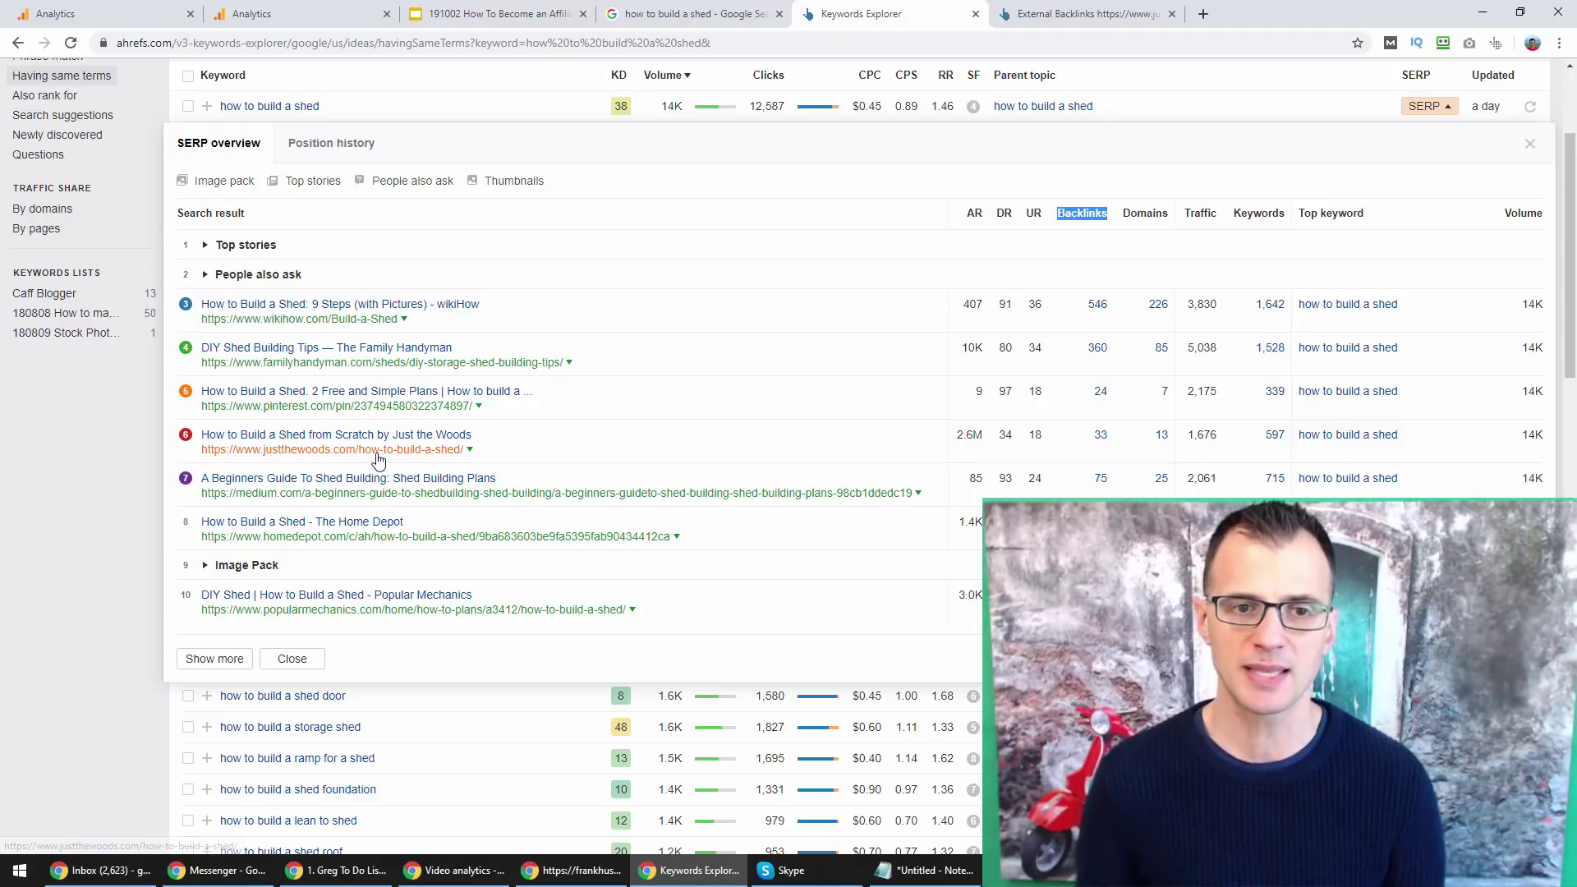
pyautogui.click(1111, 440)
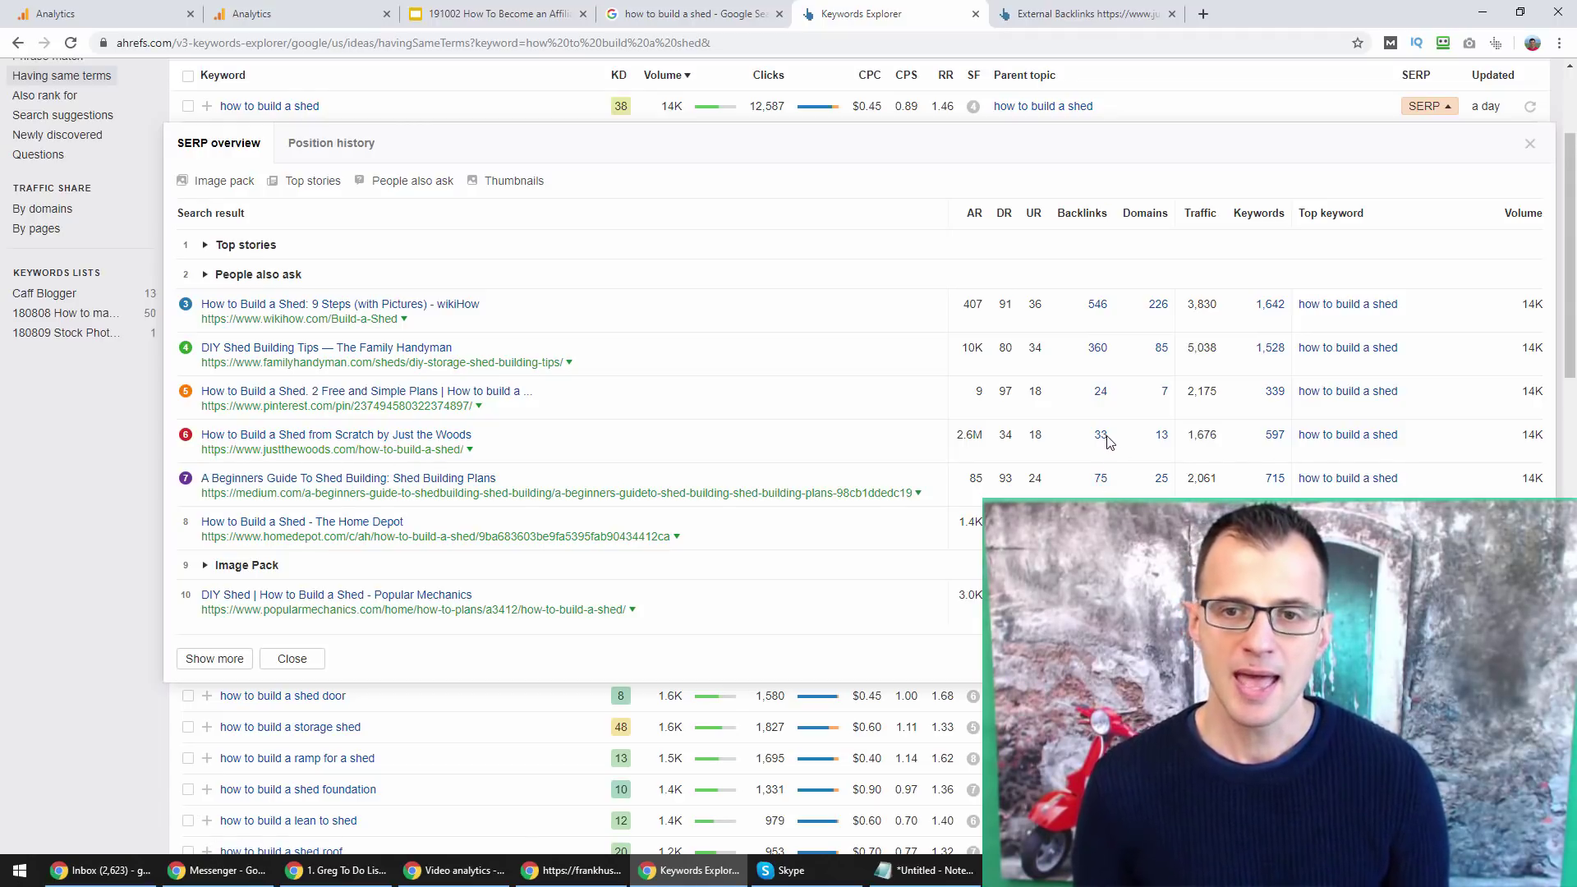
# - Highlight Just the Woods' 33 backlinks and 13 referring domains
pyautogui.moveTo(1106, 441); pyautogui.dragTo(1101, 436)
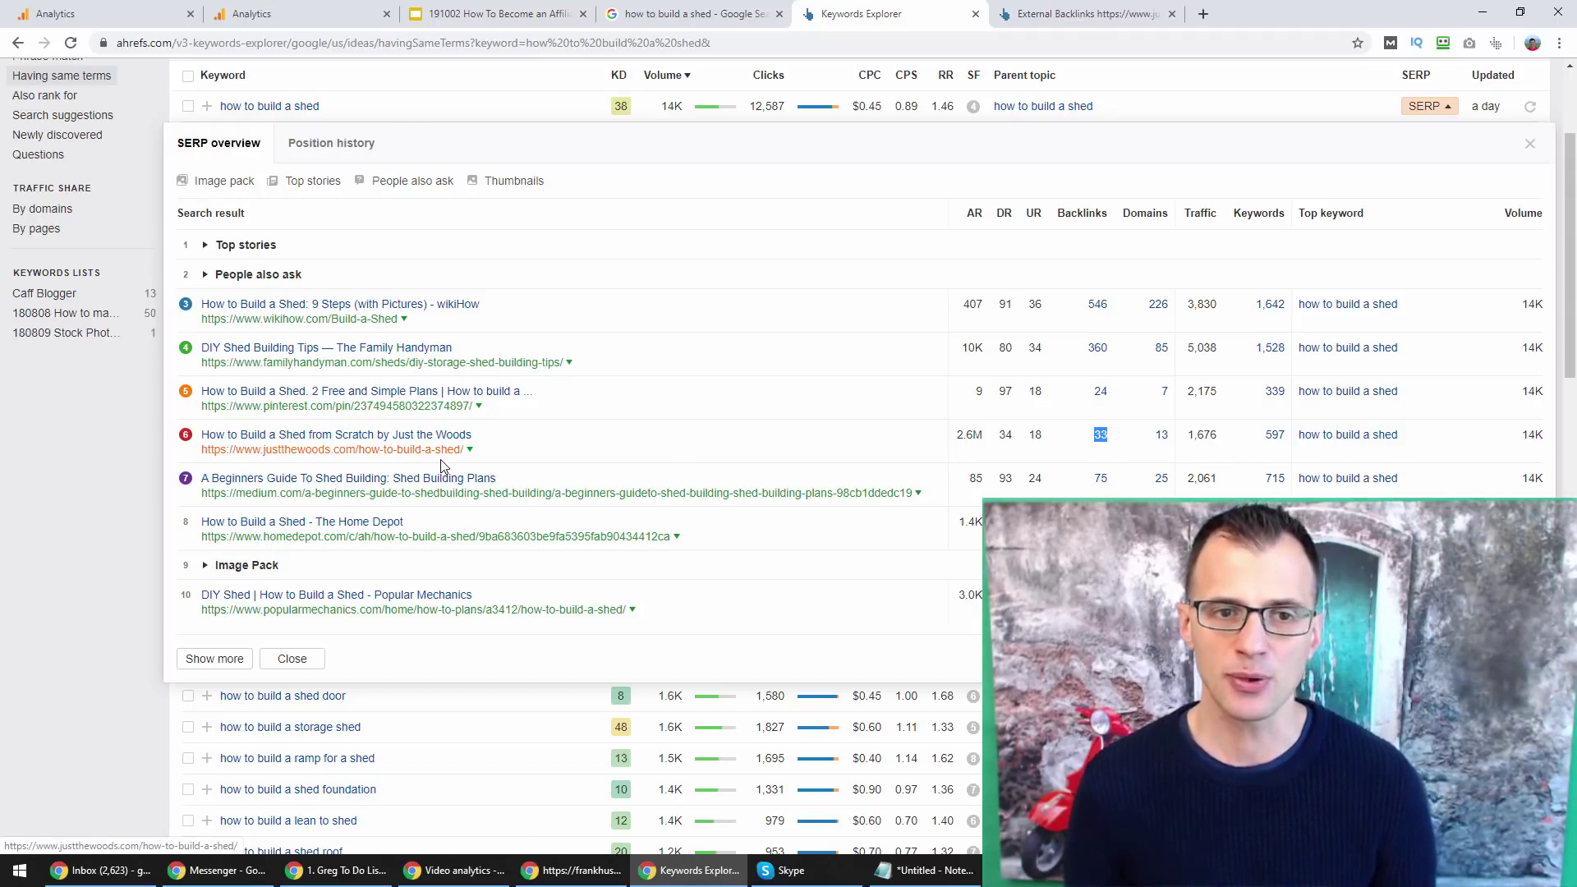
pyautogui.moveTo(1151, 436); pyautogui.dragTo(1167, 437)
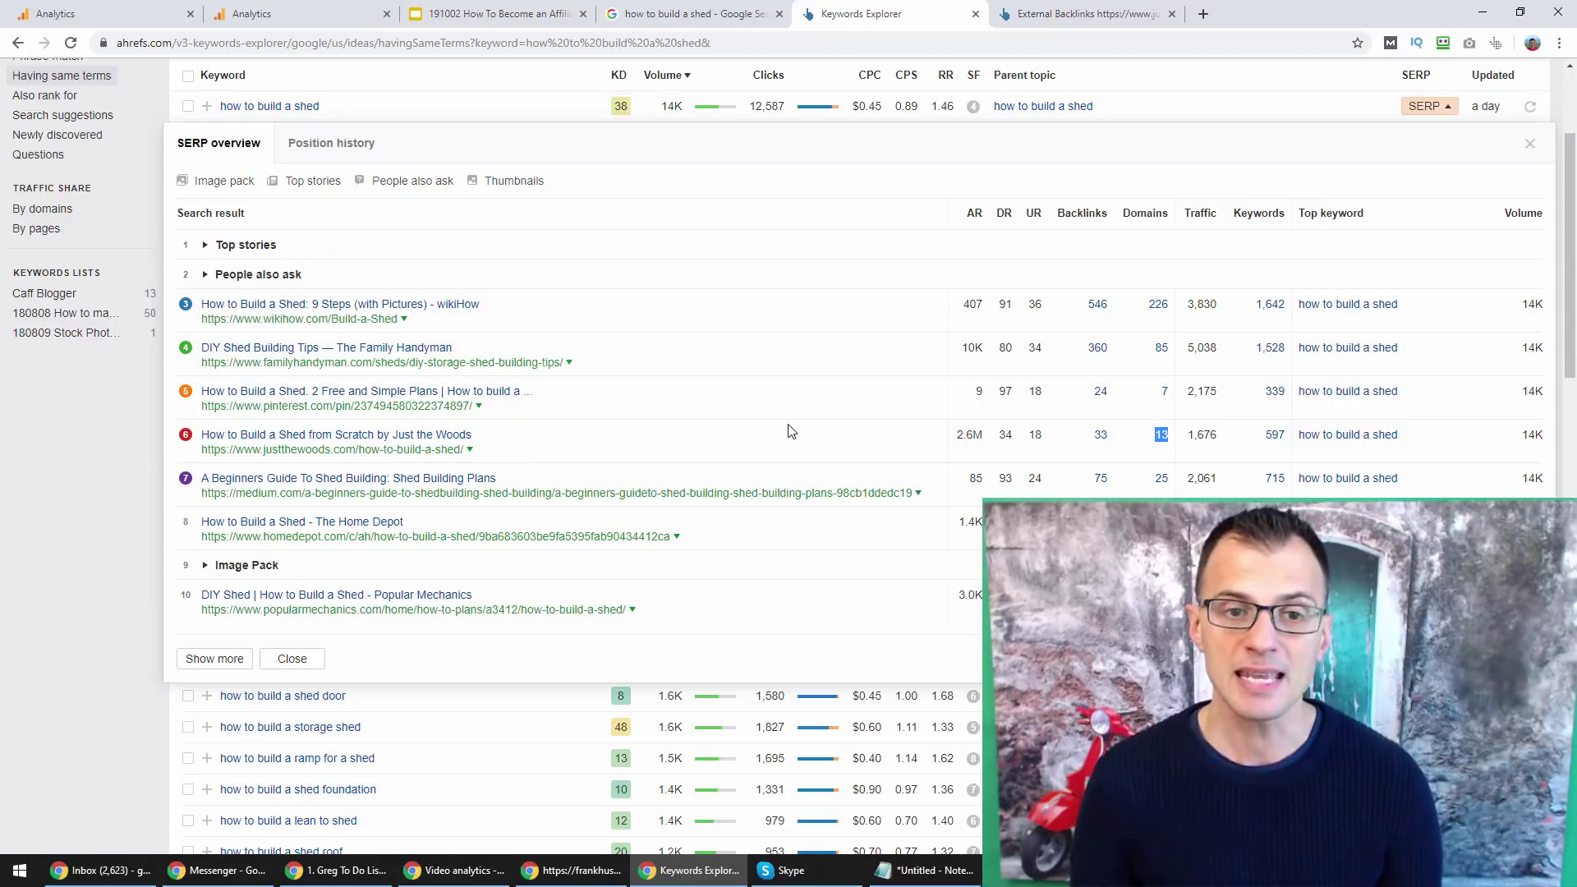
pyautogui.scroll(-2, 791, 431)
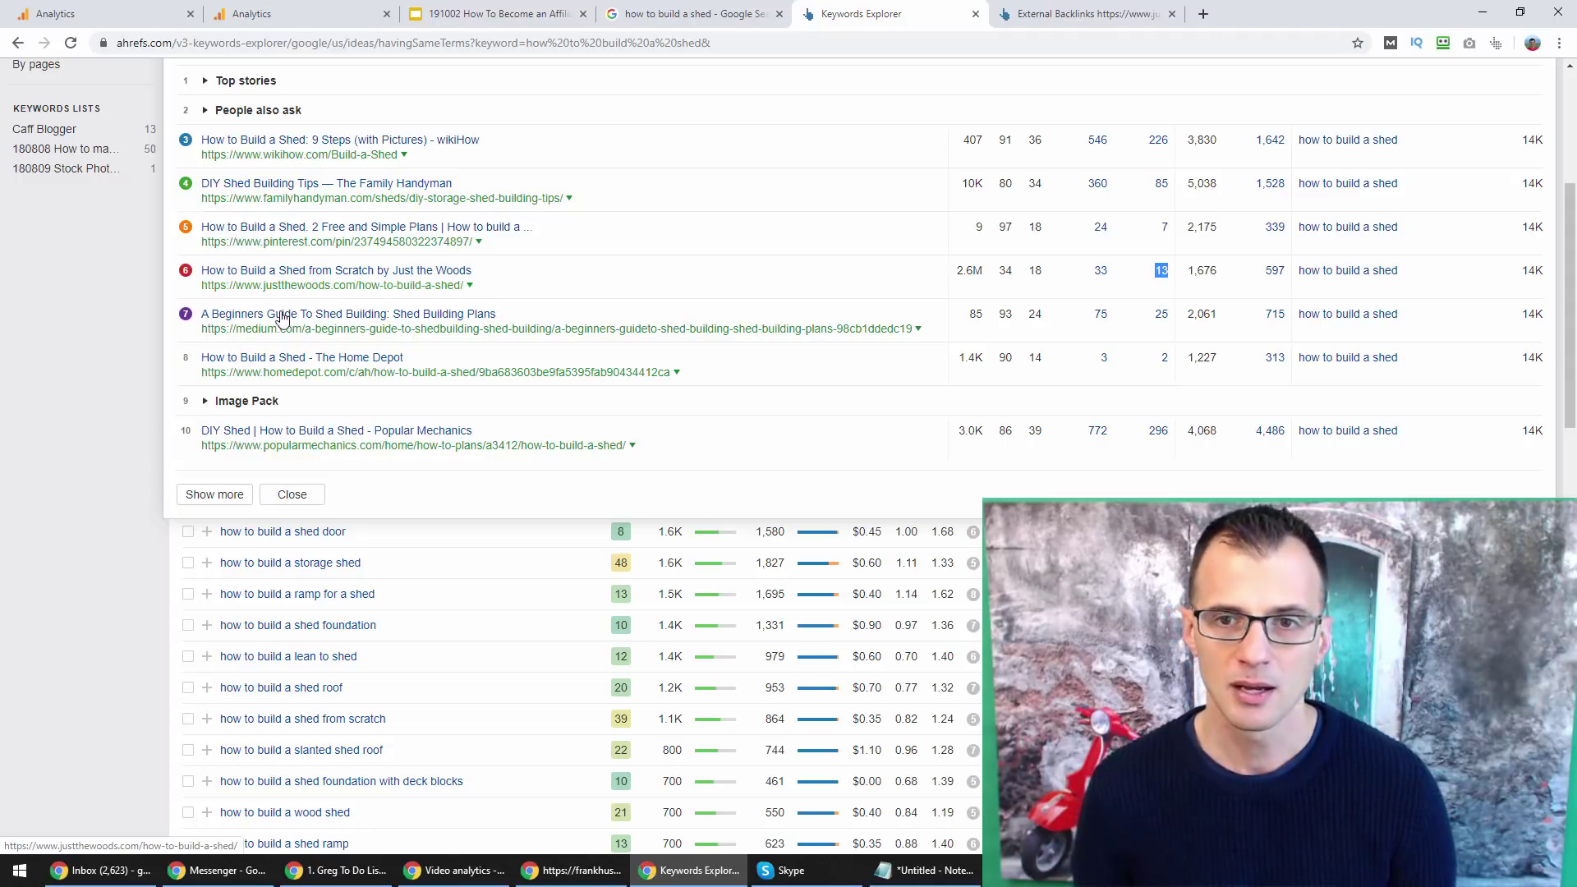
pyautogui.moveTo(969, 313); pyautogui.dragTo(982, 315)
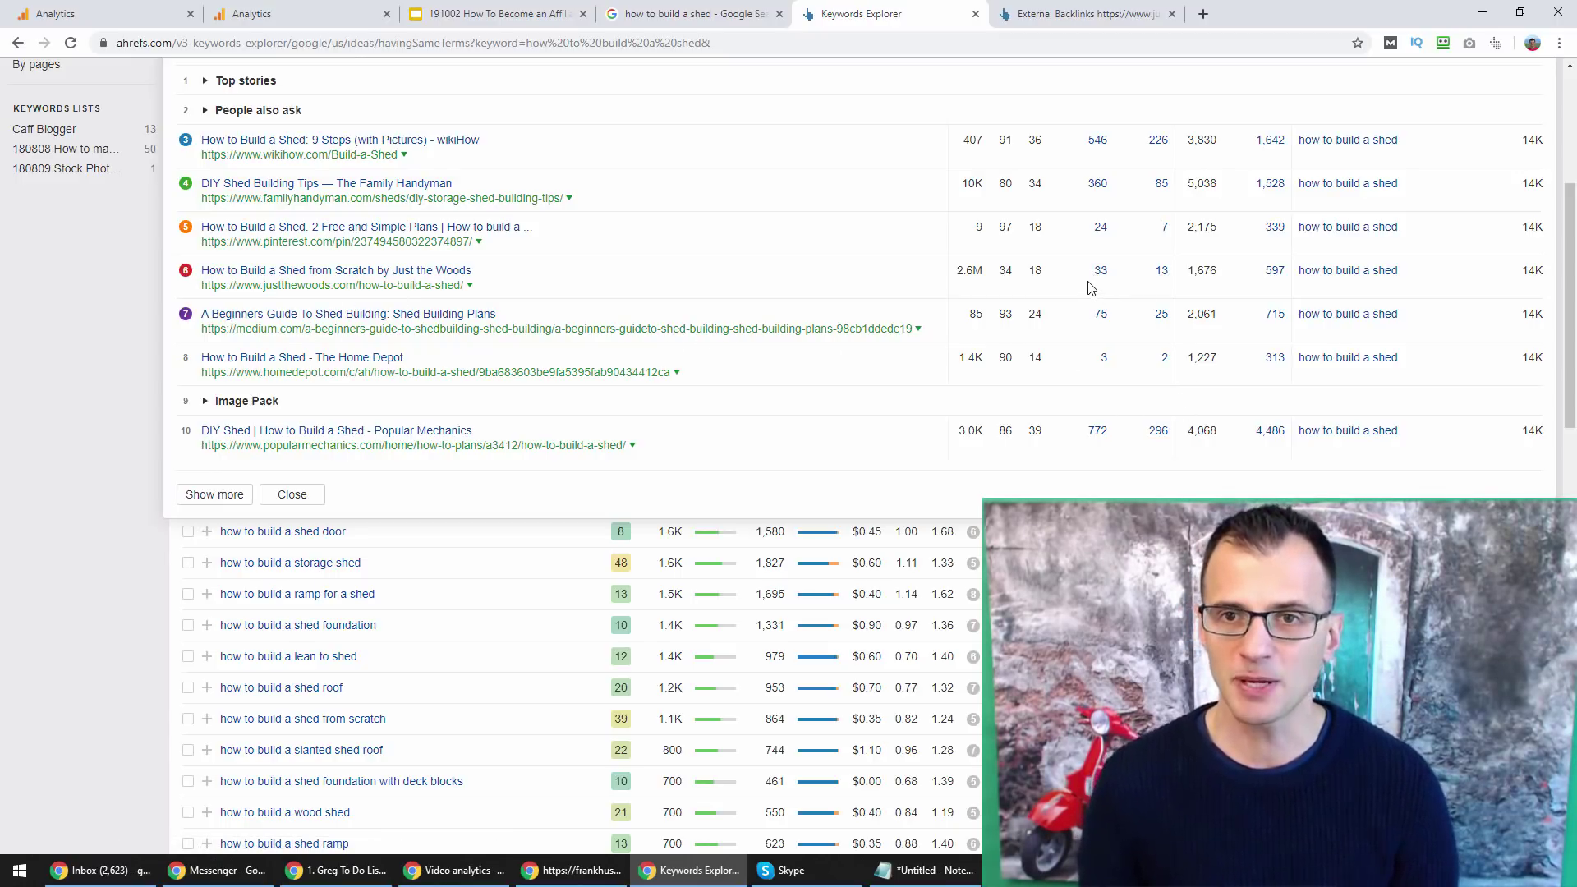
pyautogui.scroll(2, 1096, 329)
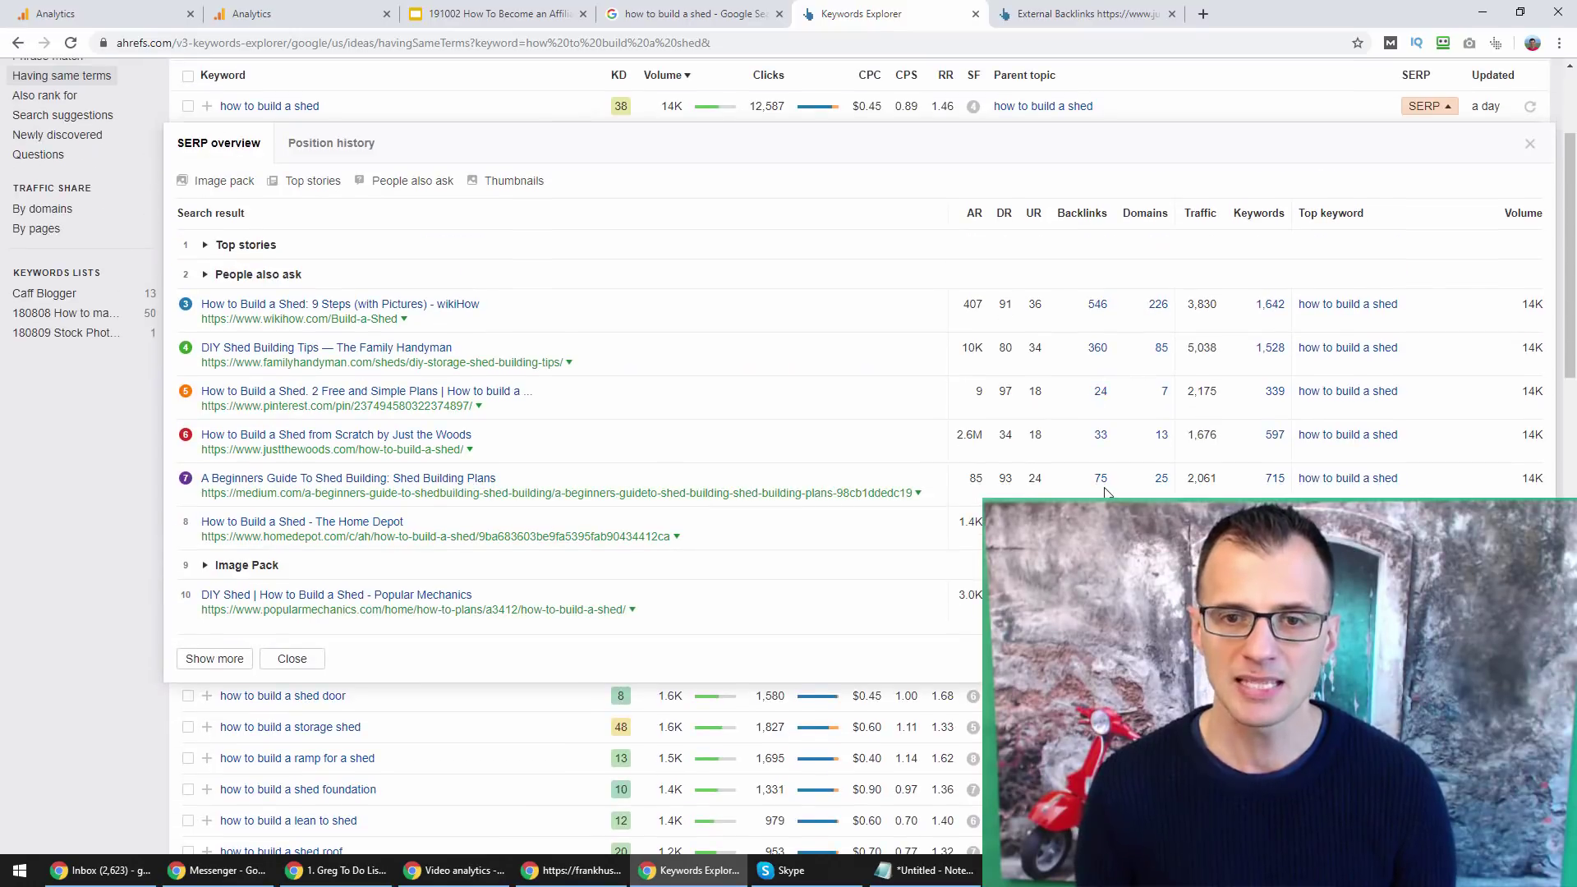
pyautogui.scroll(-2, 1097, 446)
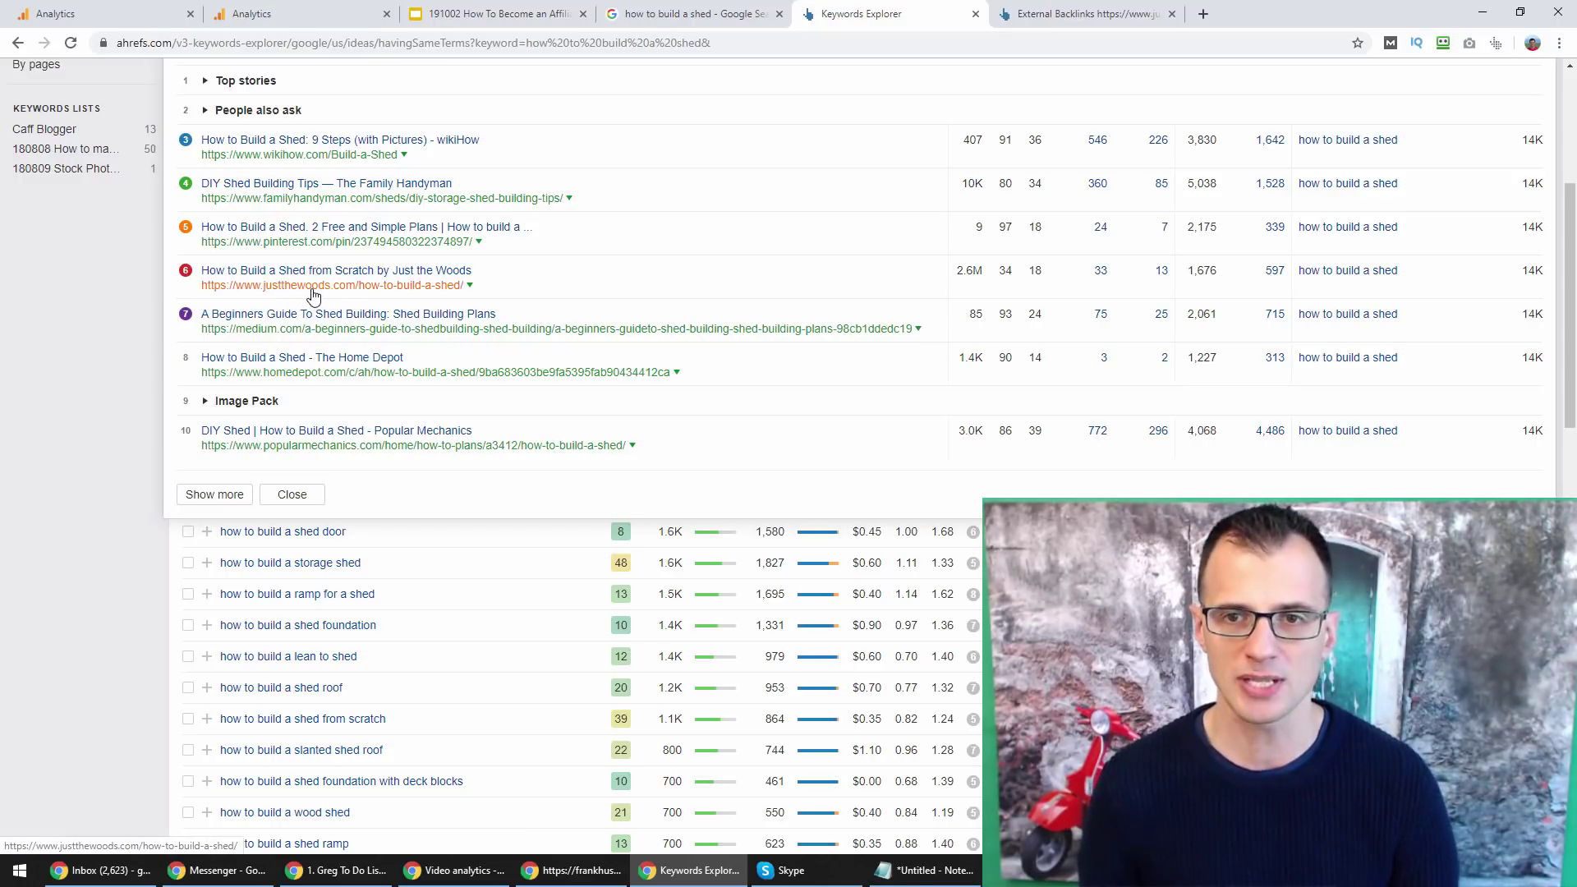
pyautogui.doubleClick(1160, 271)
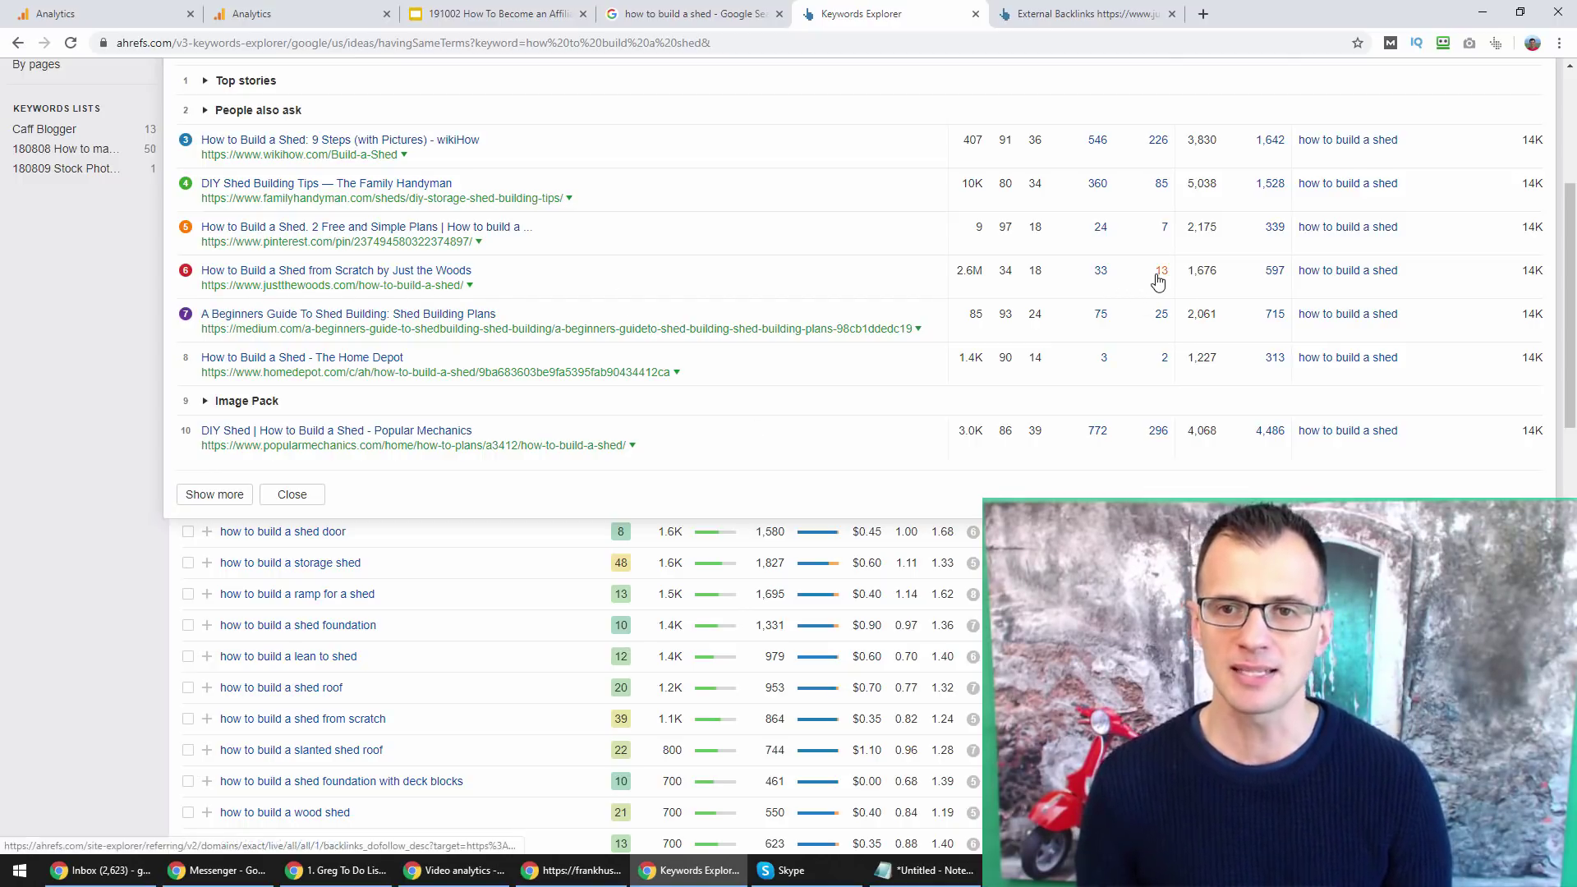
# - Open Just the Woods' 33-backlink list in a new tab and view it
pyautogui.scroll(1, 1149, 279)
pyautogui.rightClick(1101, 355)
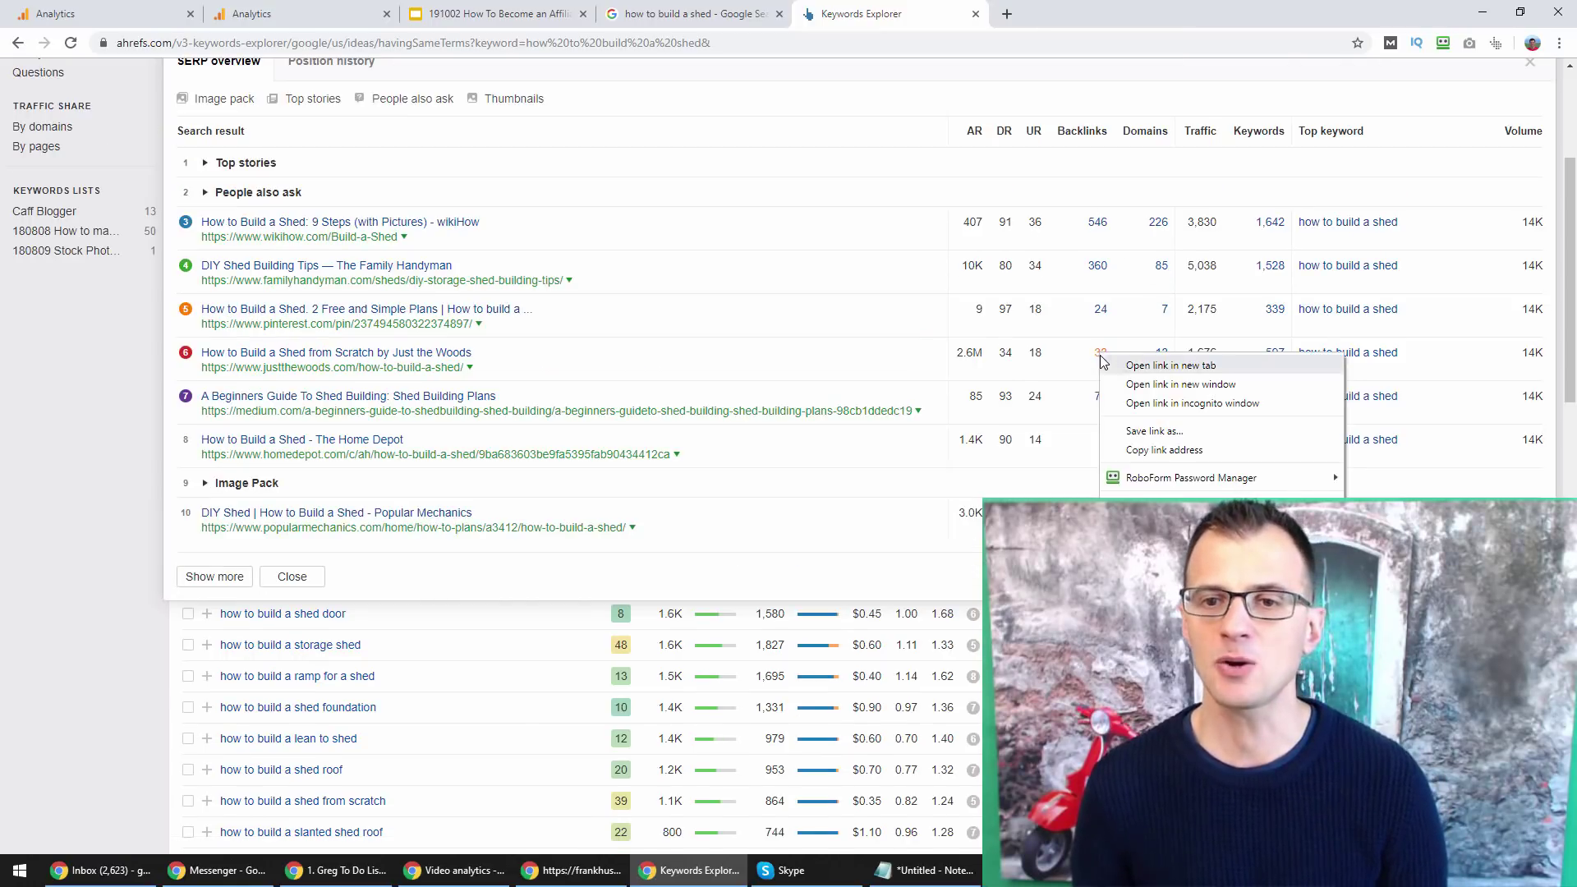
pyautogui.click(1068, 371)
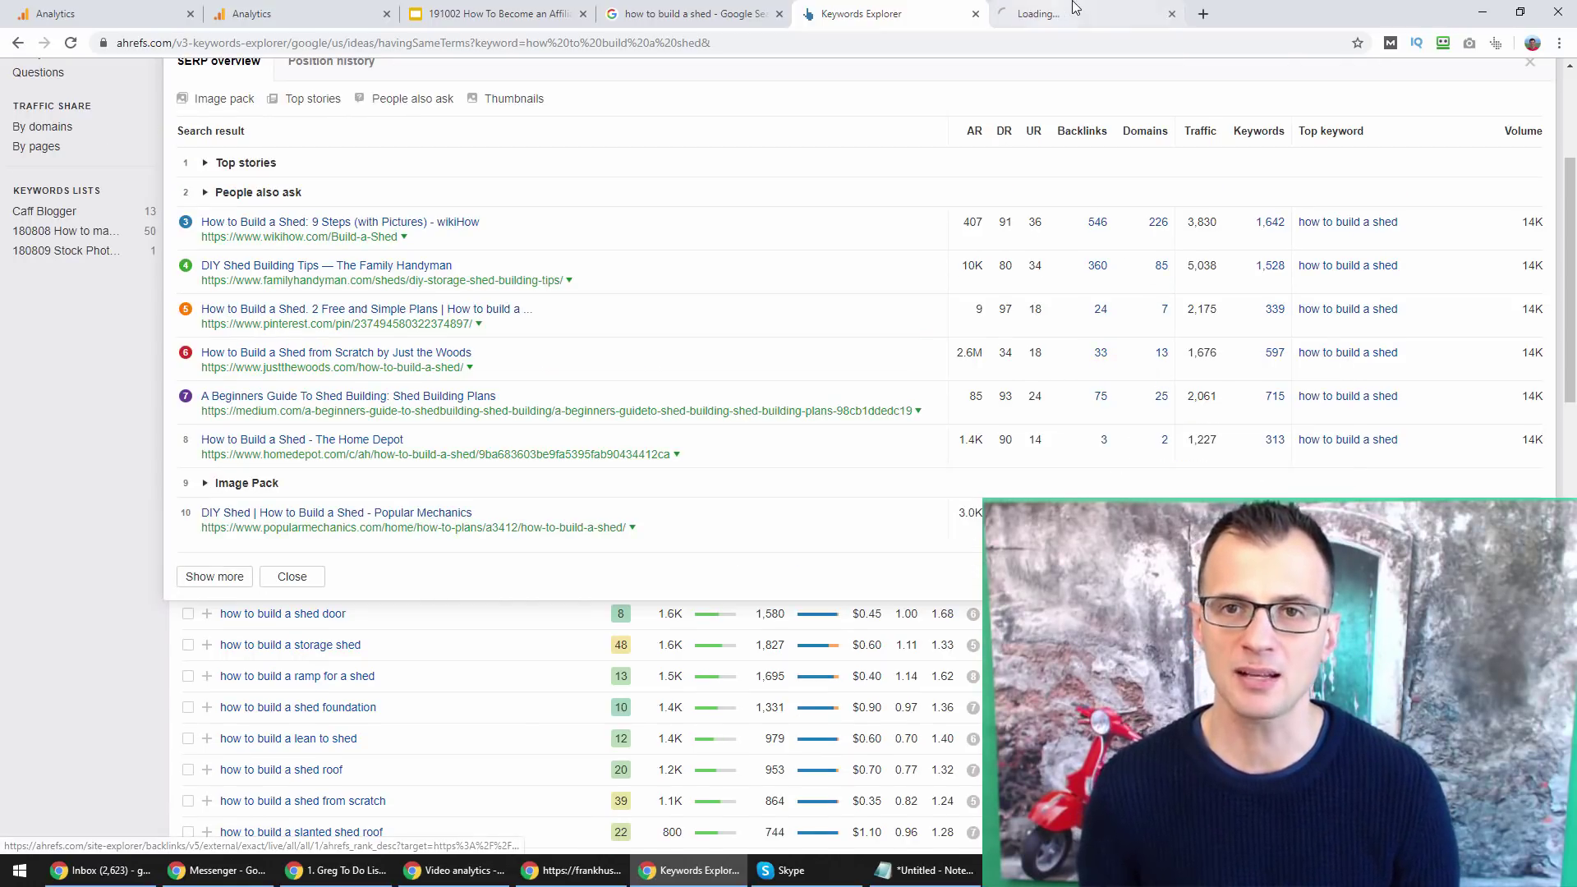
pyautogui.click(1075, 14)
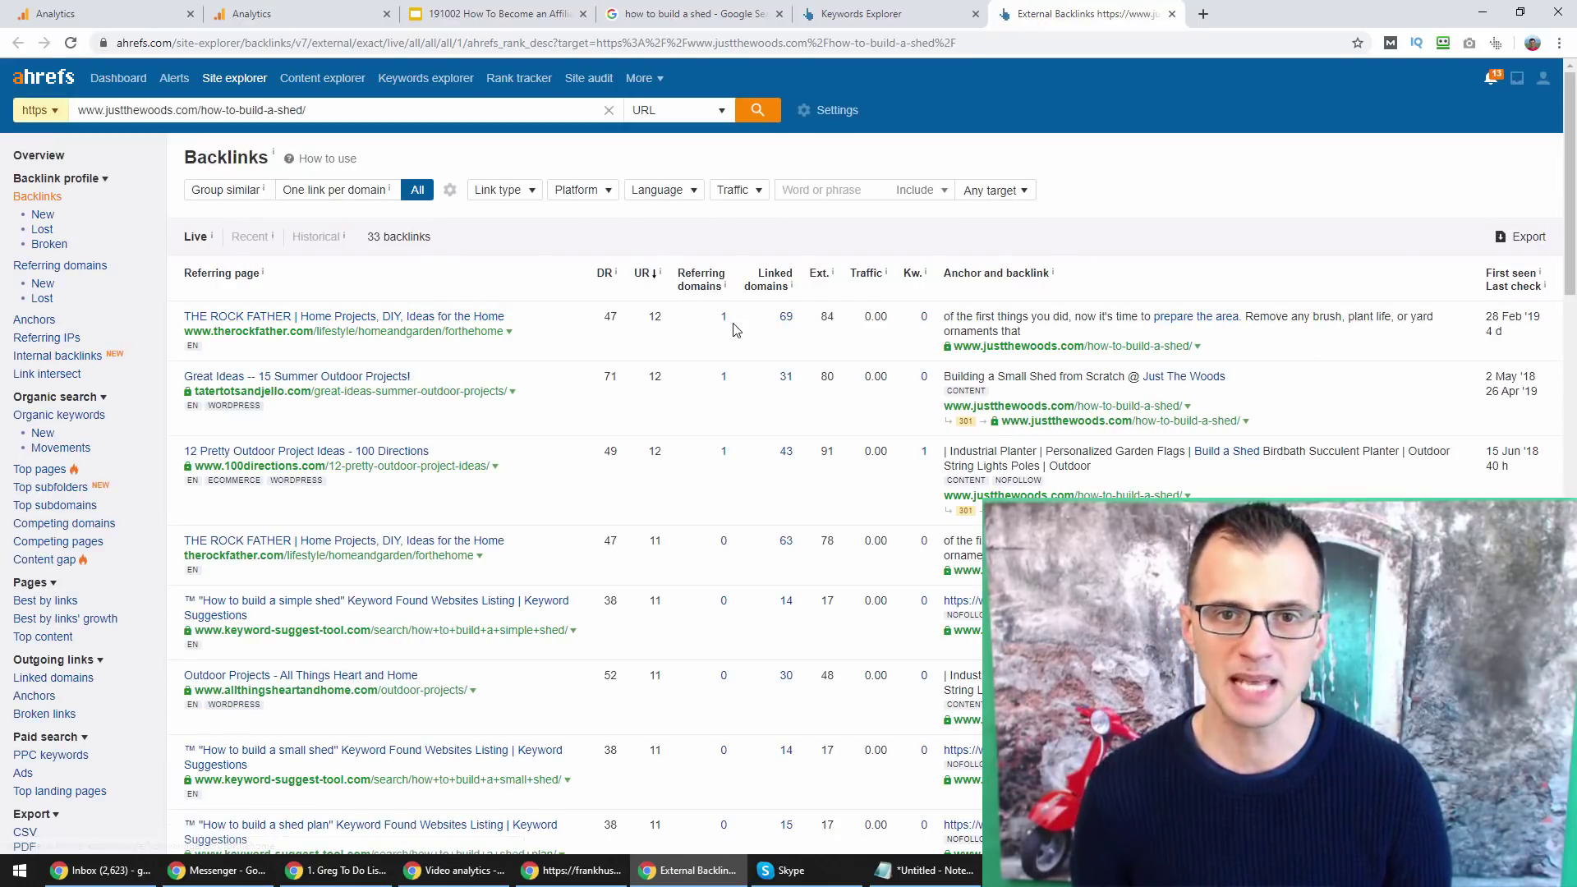
# - Filter the backlinks list to dofollow links only
pyautogui.click(498, 190)
pyautogui.click(493, 236)
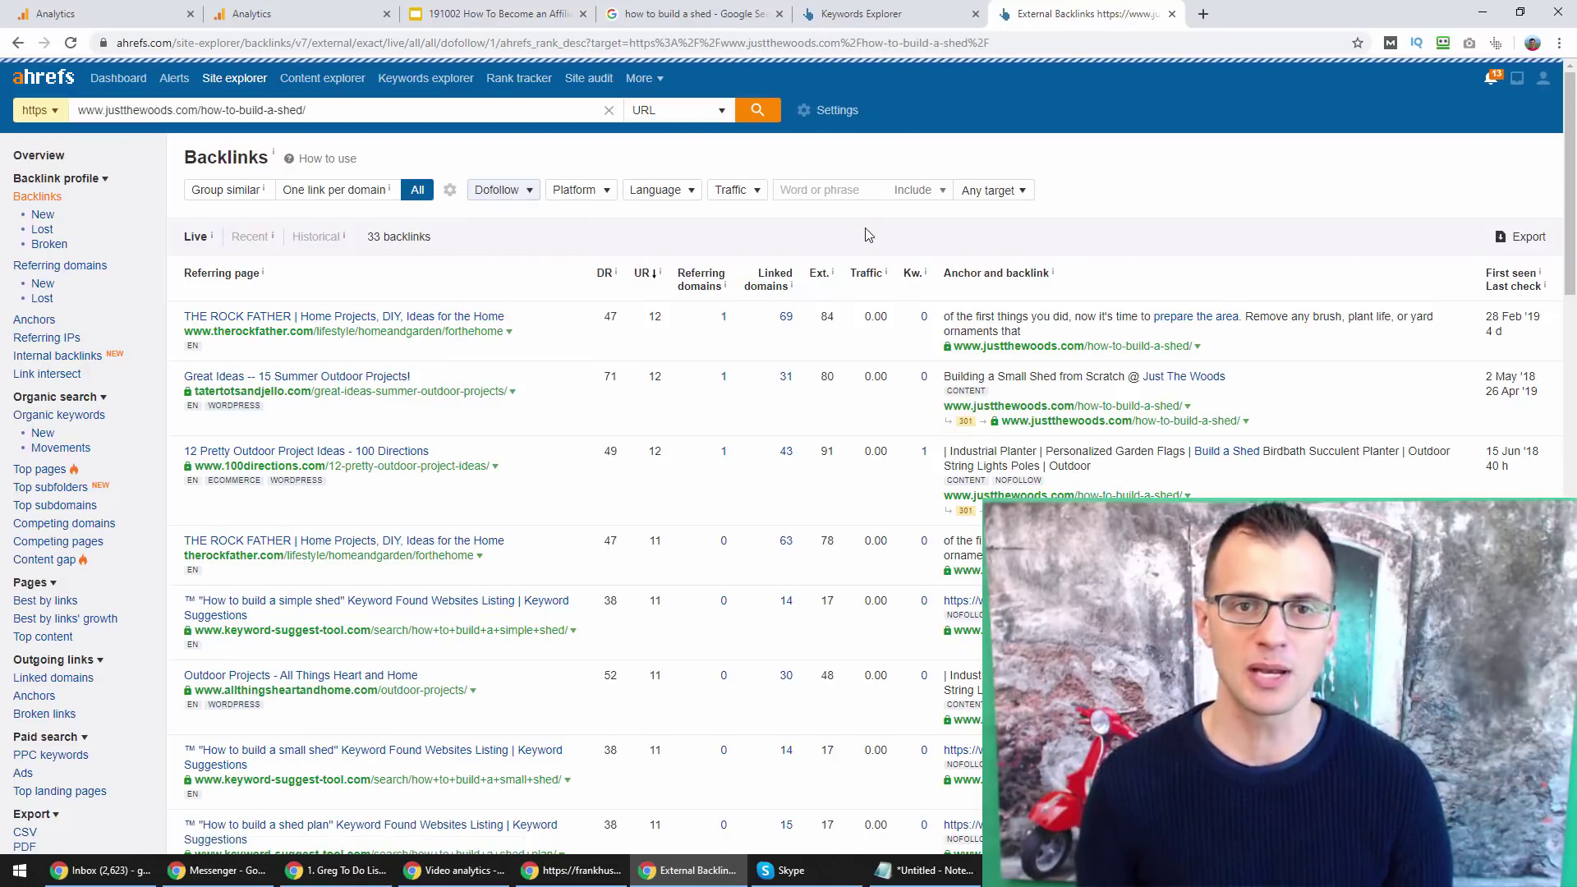
pyautogui.scroll(-1, 494, 239)
pyautogui.scroll(-1, 1449, 337)
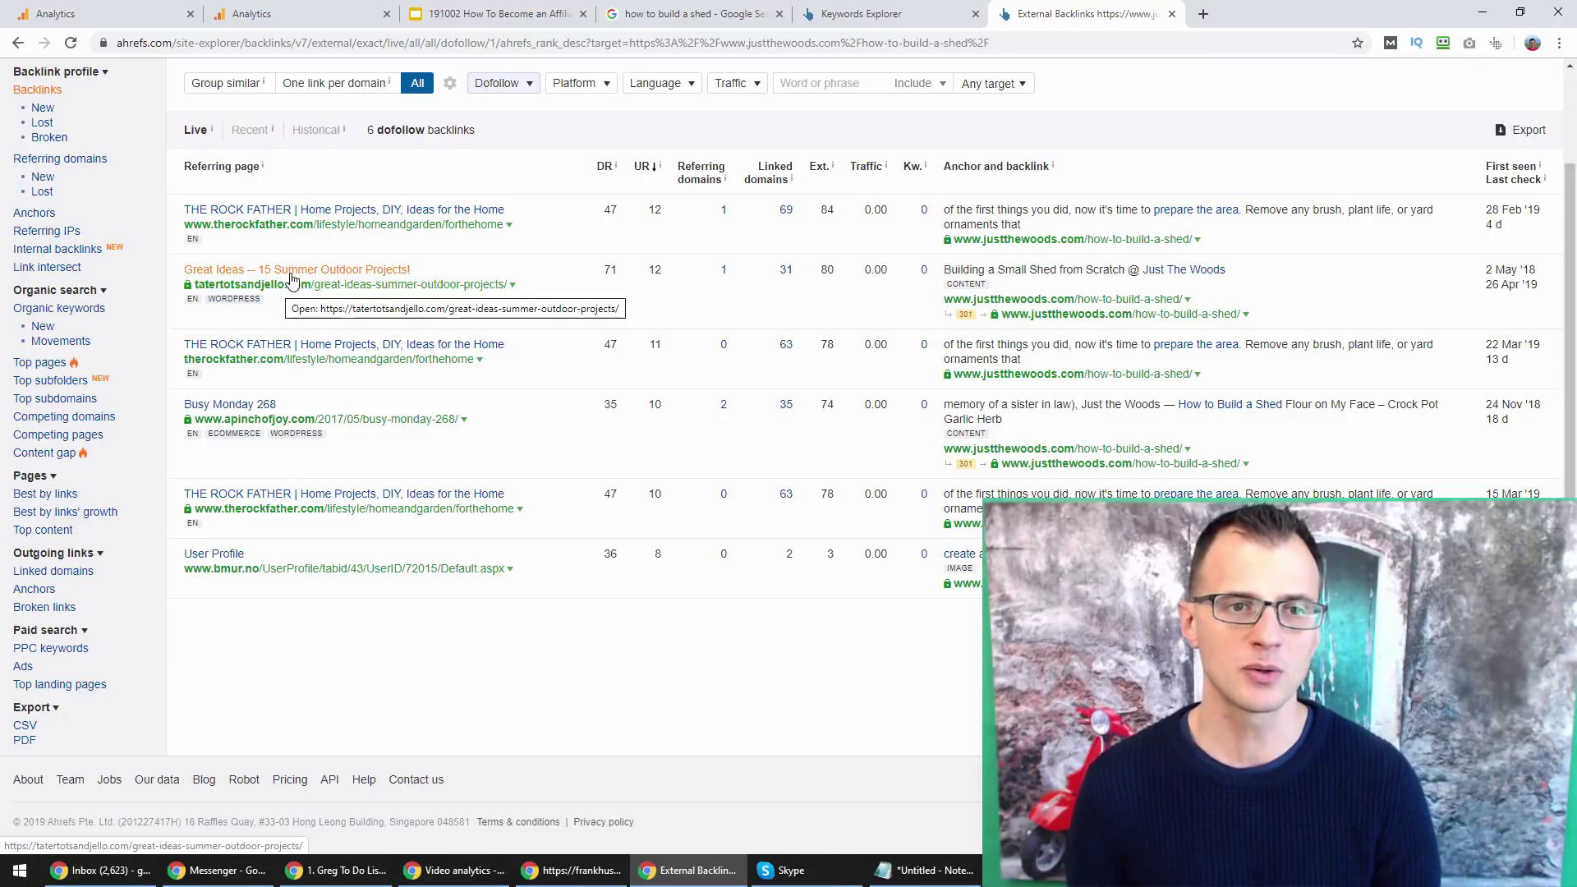
# - Open the Great Ideas and Rock Father referring pages in background tabs
pyautogui.middleClick(343, 271)
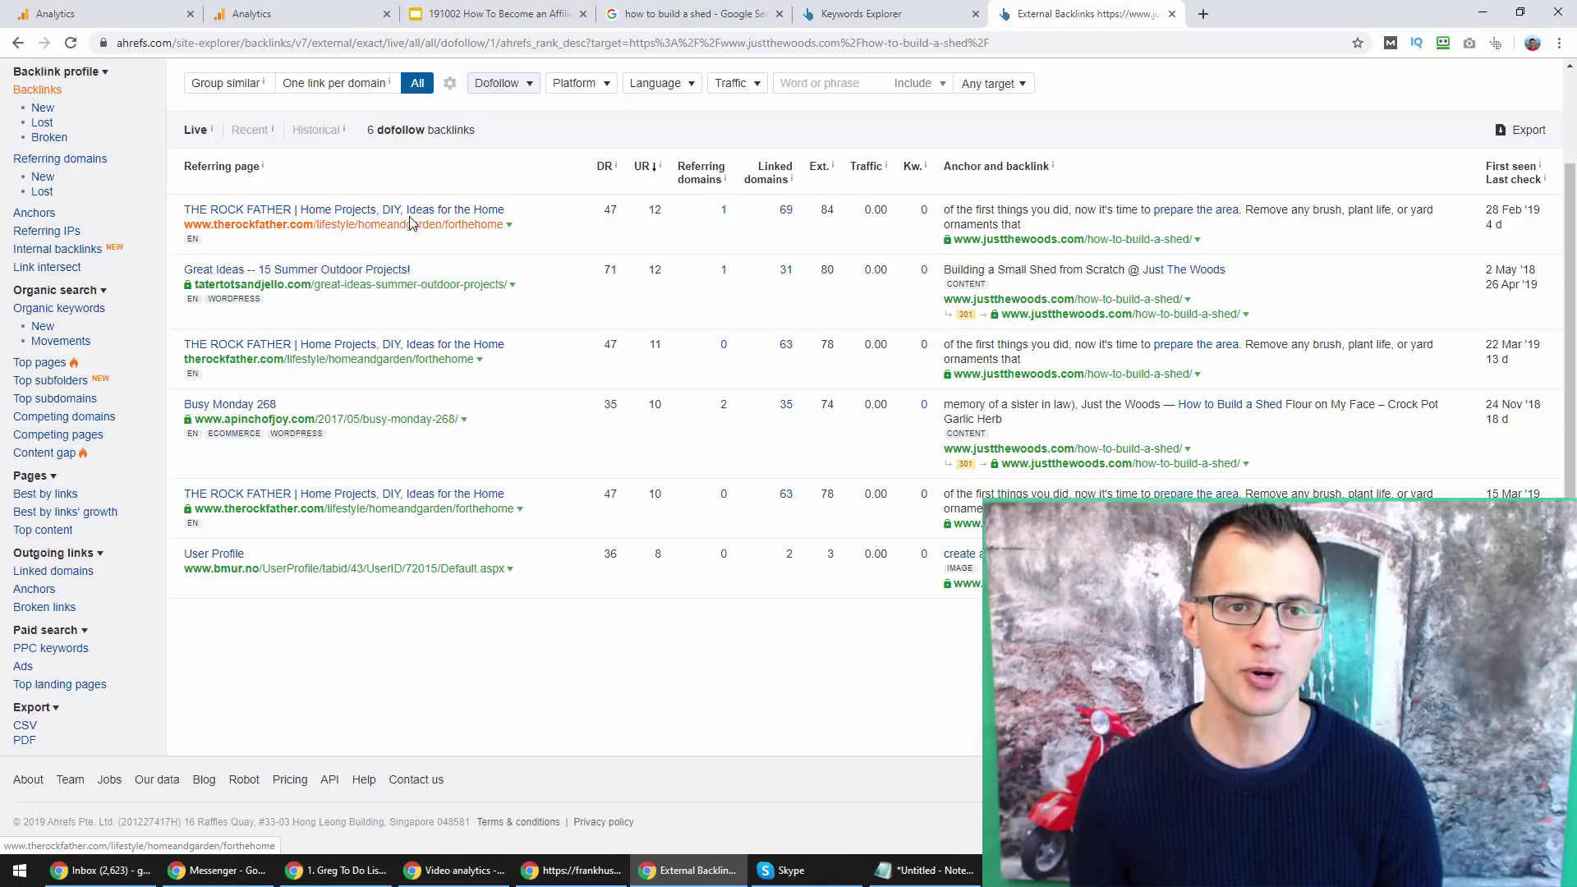
pyautogui.middleClick(415, 226)
pyautogui.scroll(1, 413, 285)
pyautogui.rightClick(413, 285)
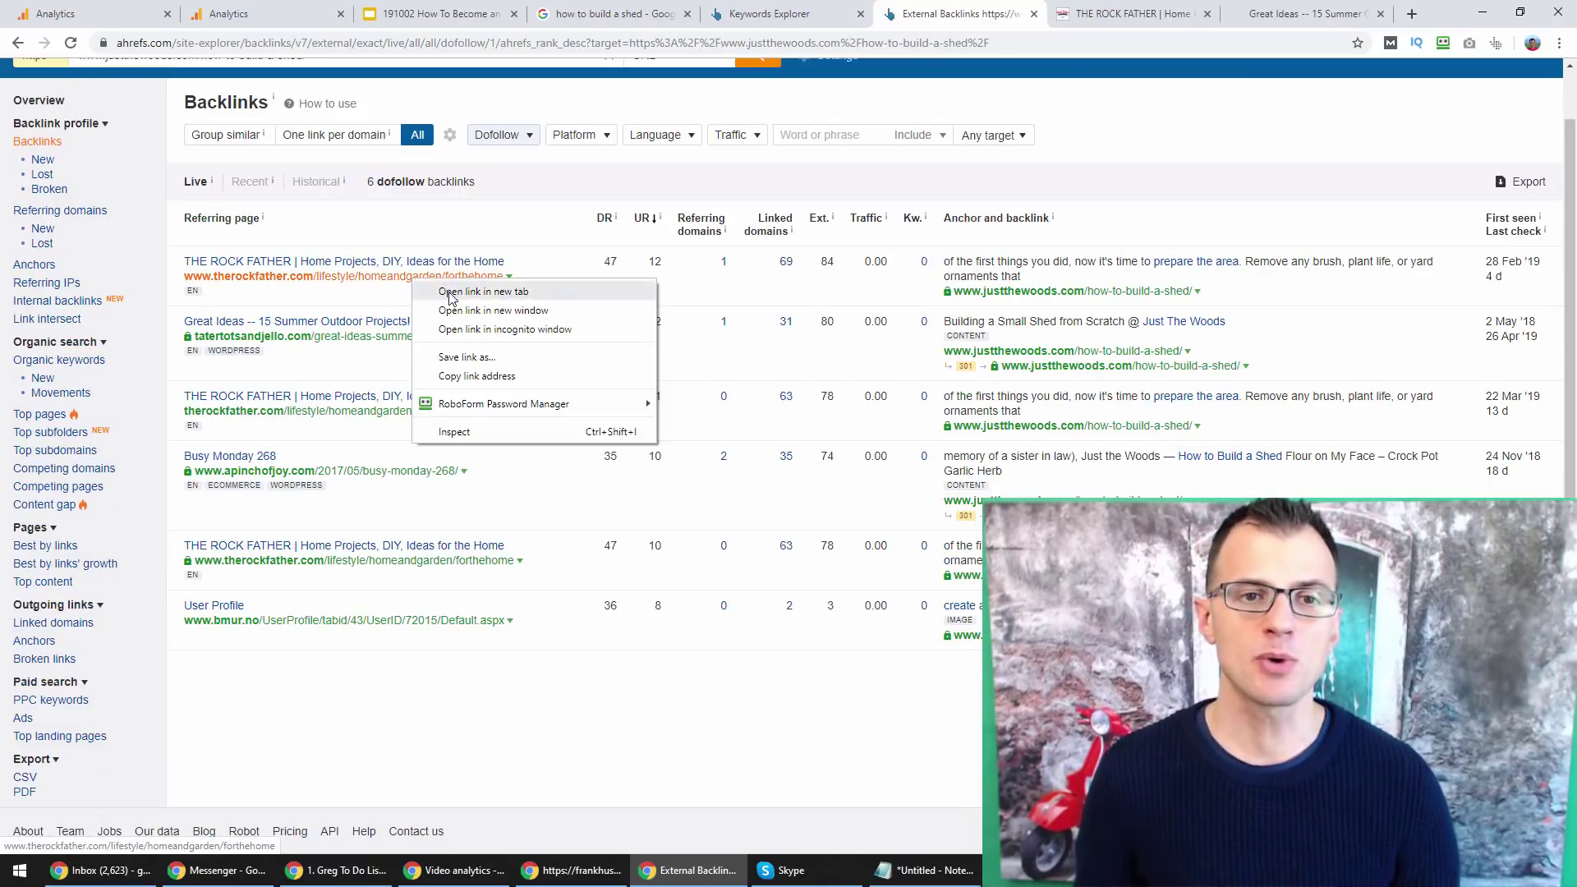
# - Open The Rock Father referring page in a new tab and view it
pyautogui.click(443, 288)
pyautogui.click(977, 10)
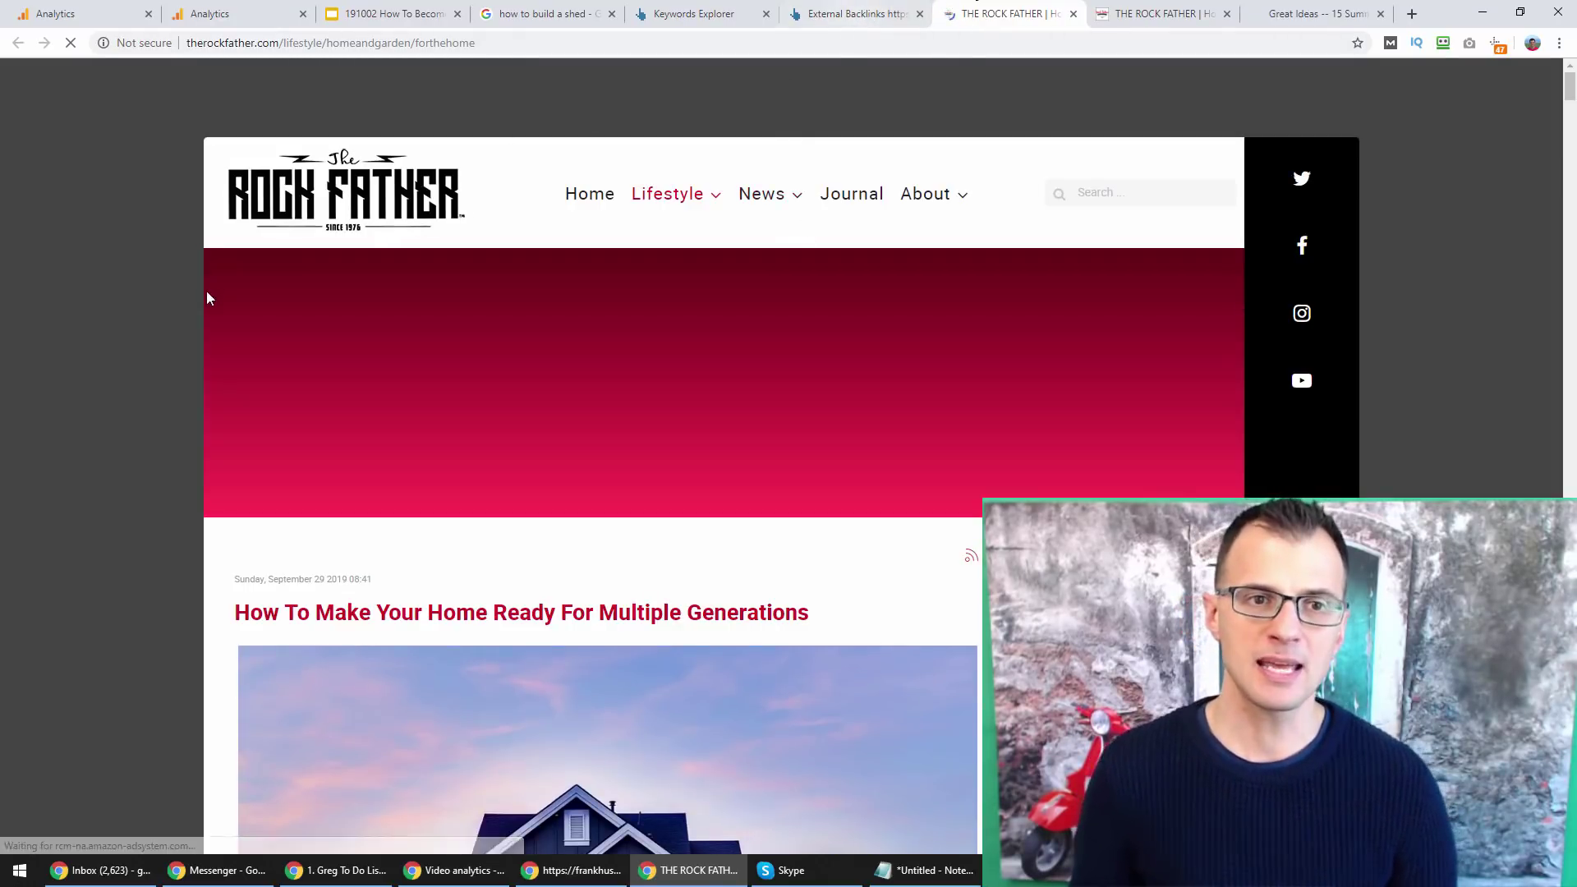
pyautogui.click(692, 16)
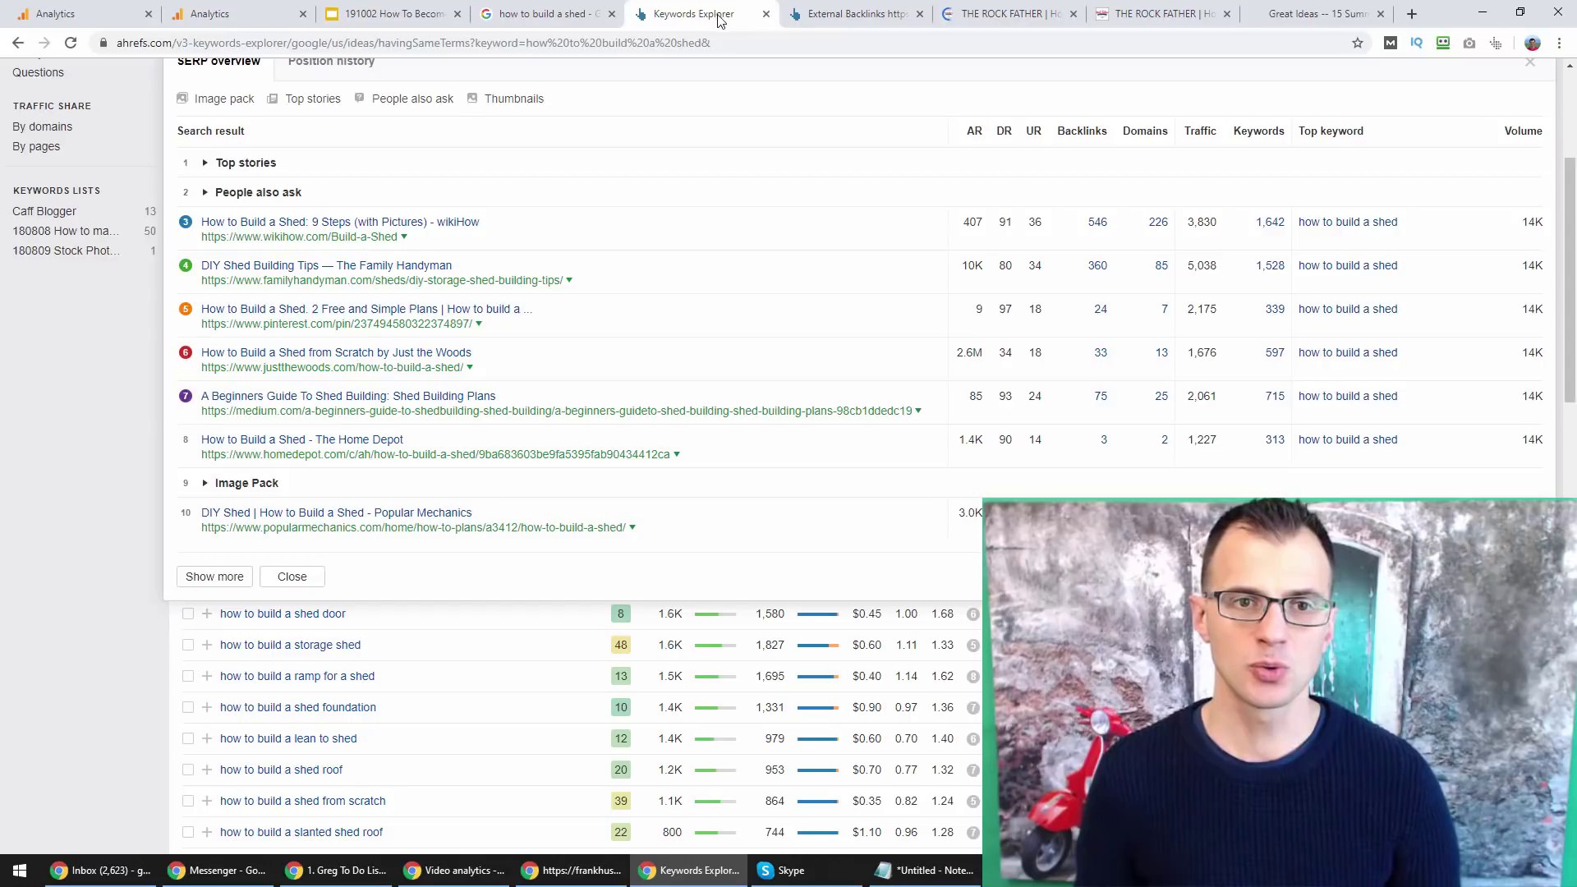
pyautogui.click(996, 14)
# - Close the Rock Father home page and read the Handy Man's Guide down to Clear A Path
pyautogui.hotkey('ctrl', 'w')
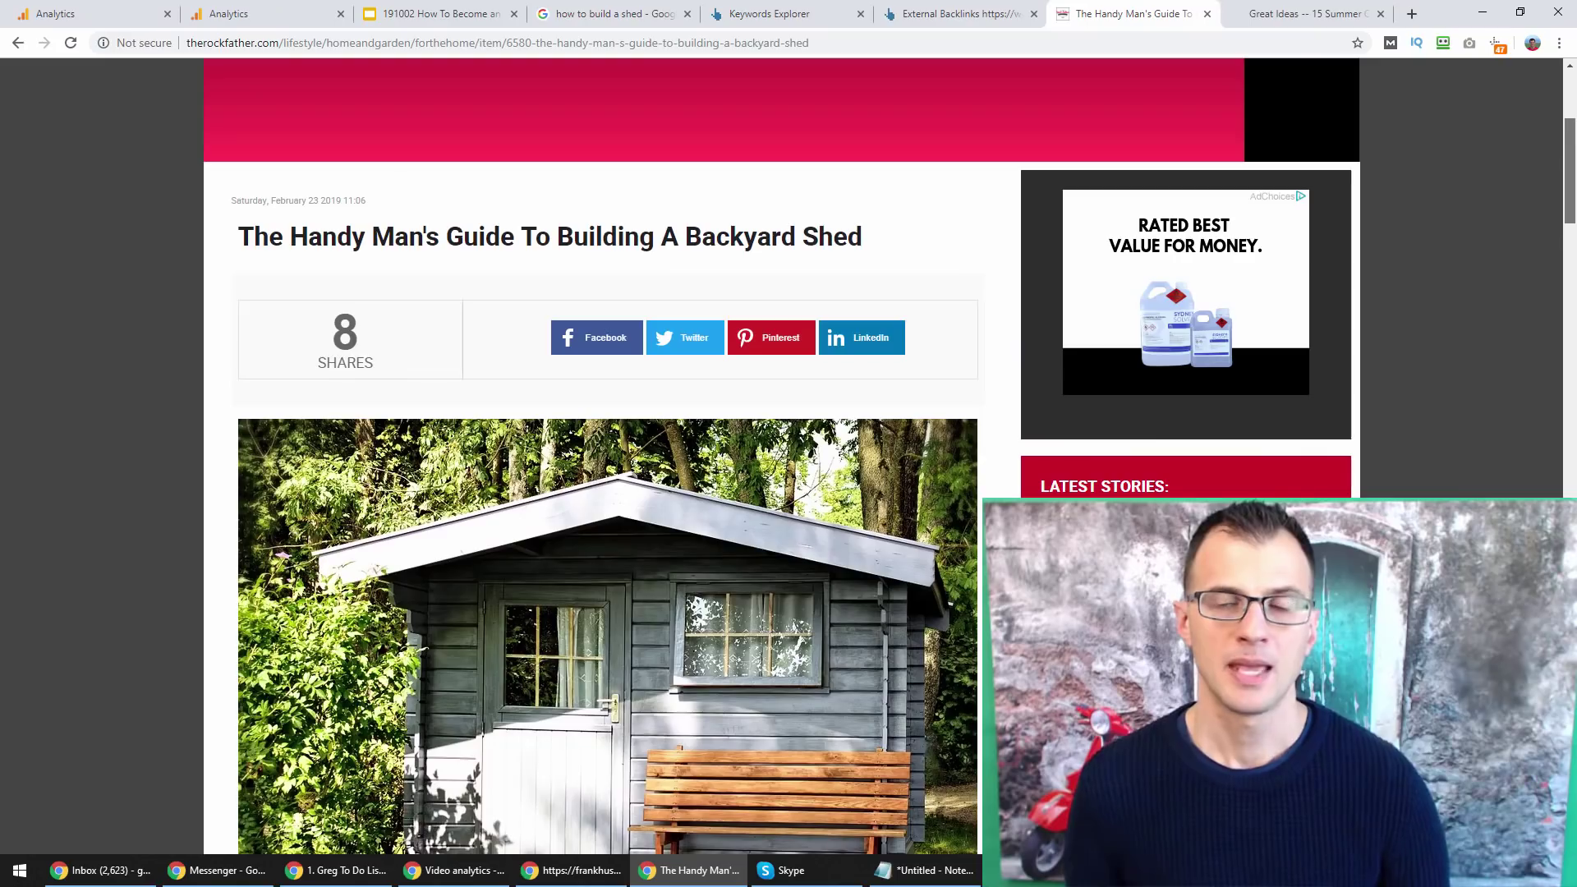
pyautogui.scroll(-1, 1569, 180)
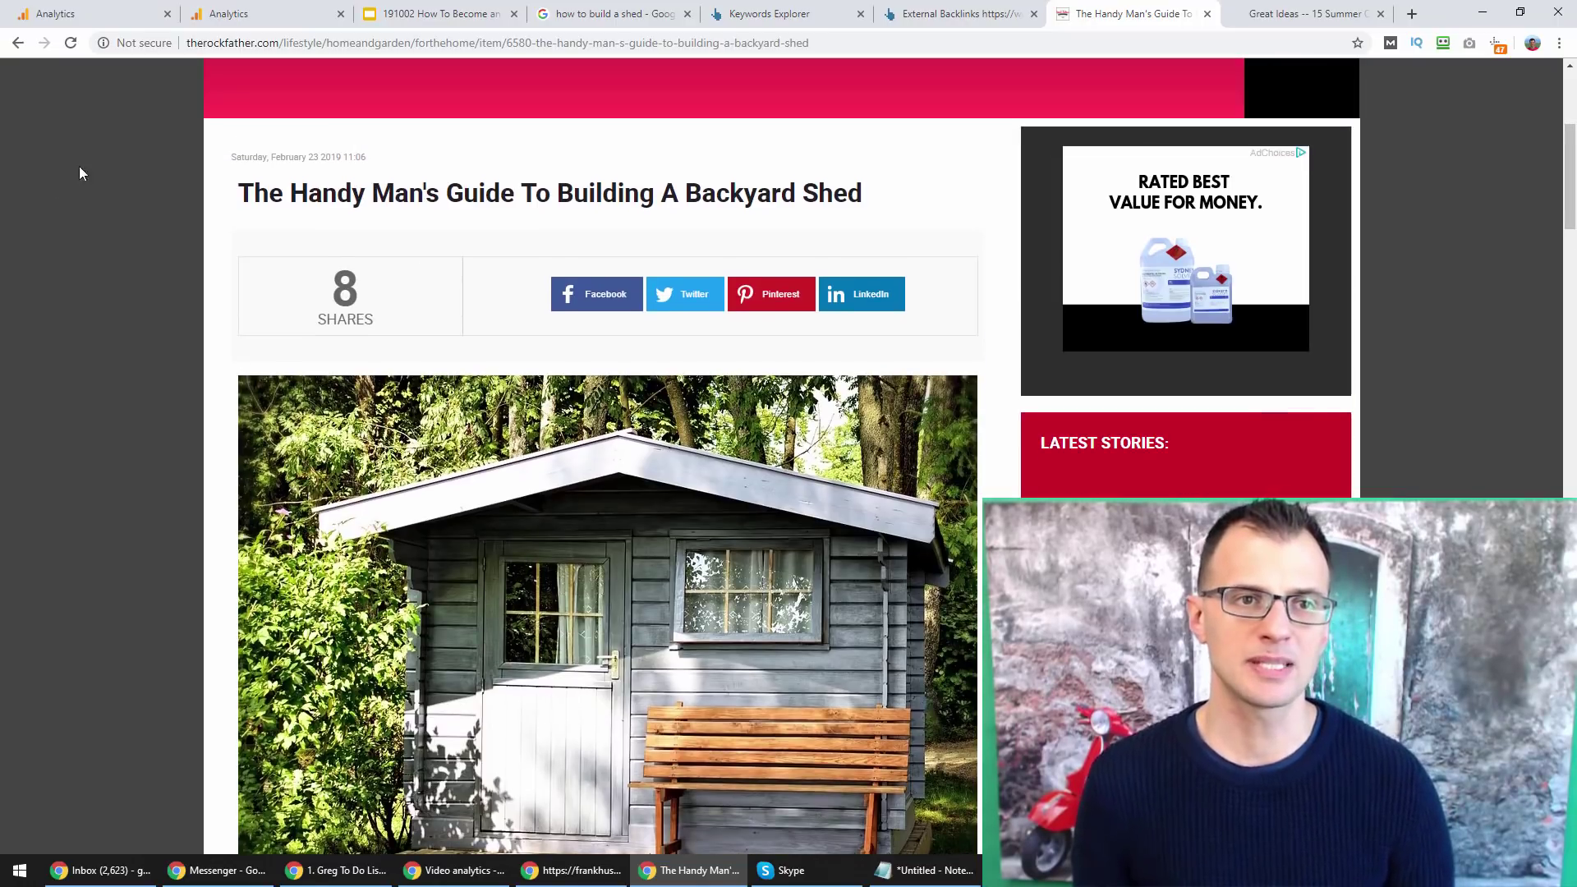
pyautogui.scroll(-10, 332, 204)
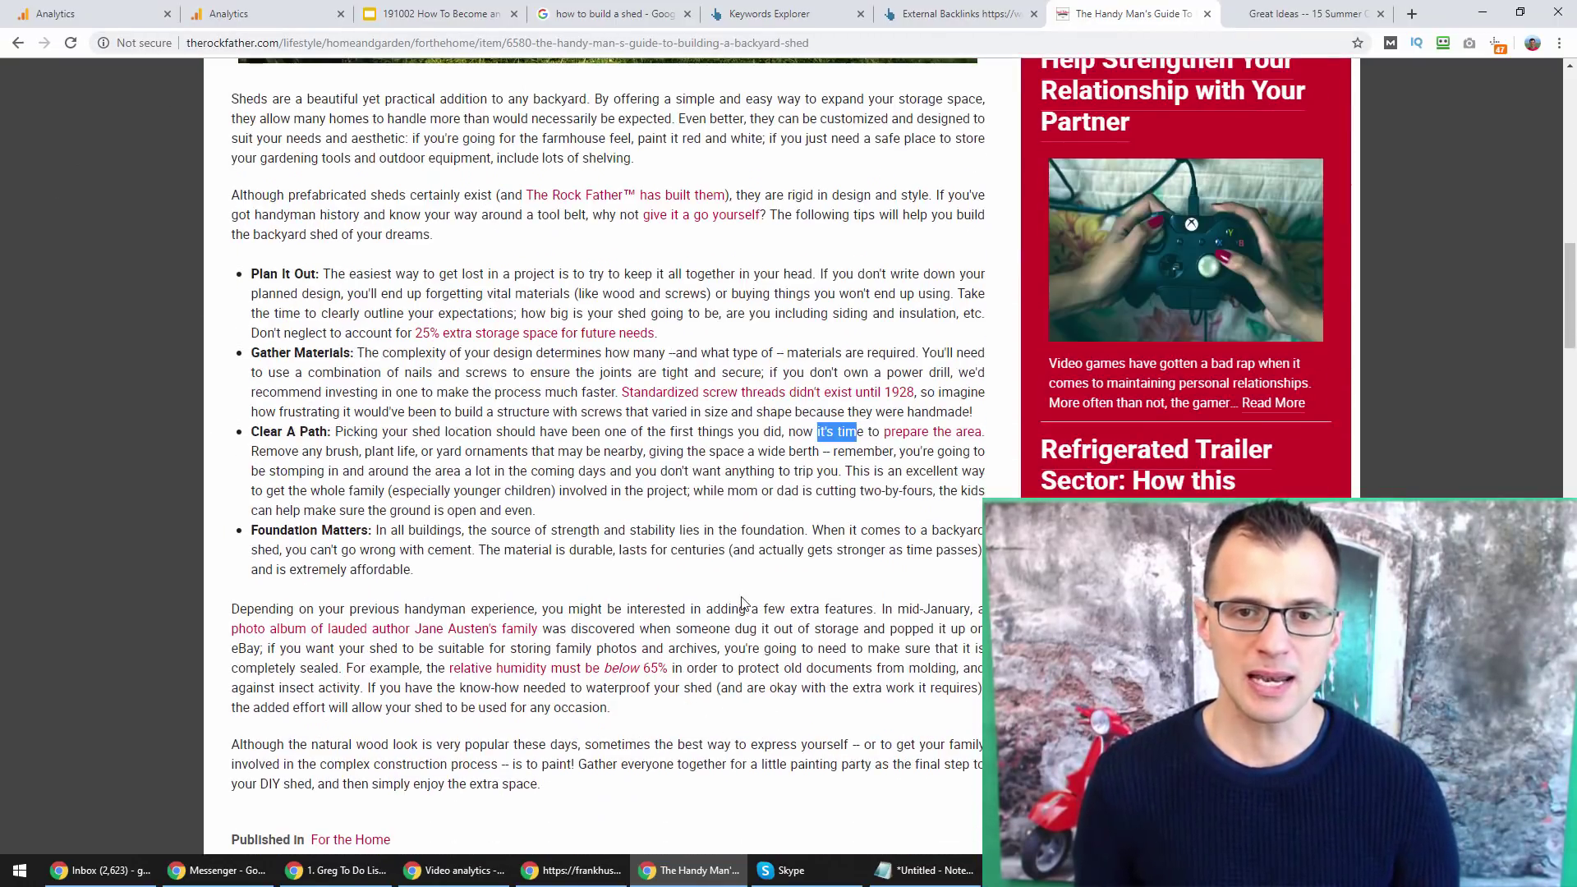
pyautogui.click(858, 520)
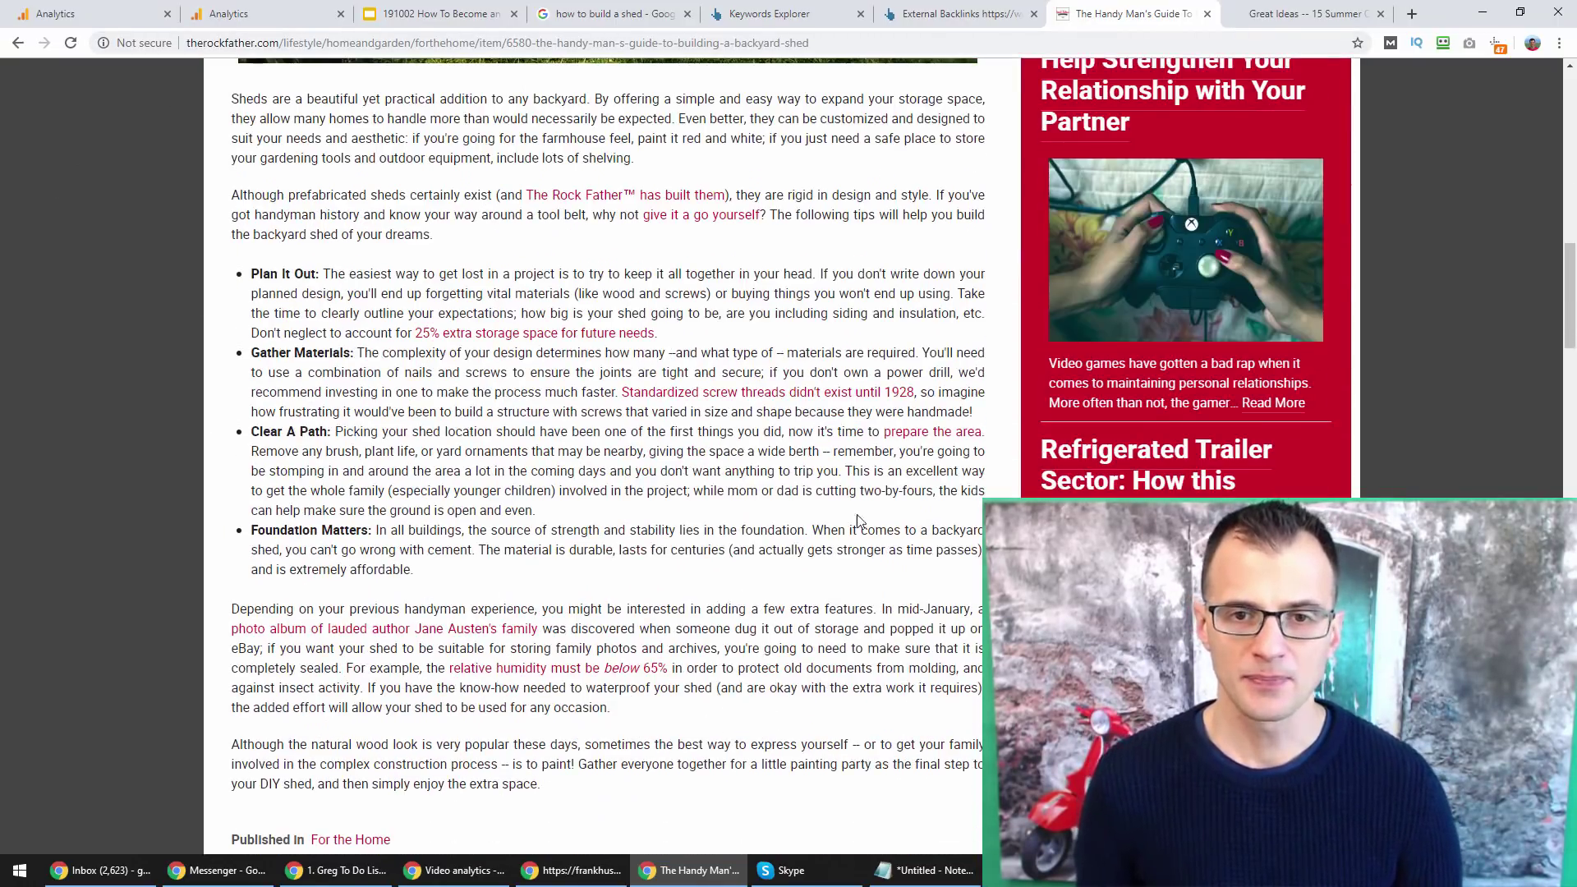
# - Open the 'prepare the area' link's Just the Woods shed article in a new tab
pyautogui.rightClick(914, 439)
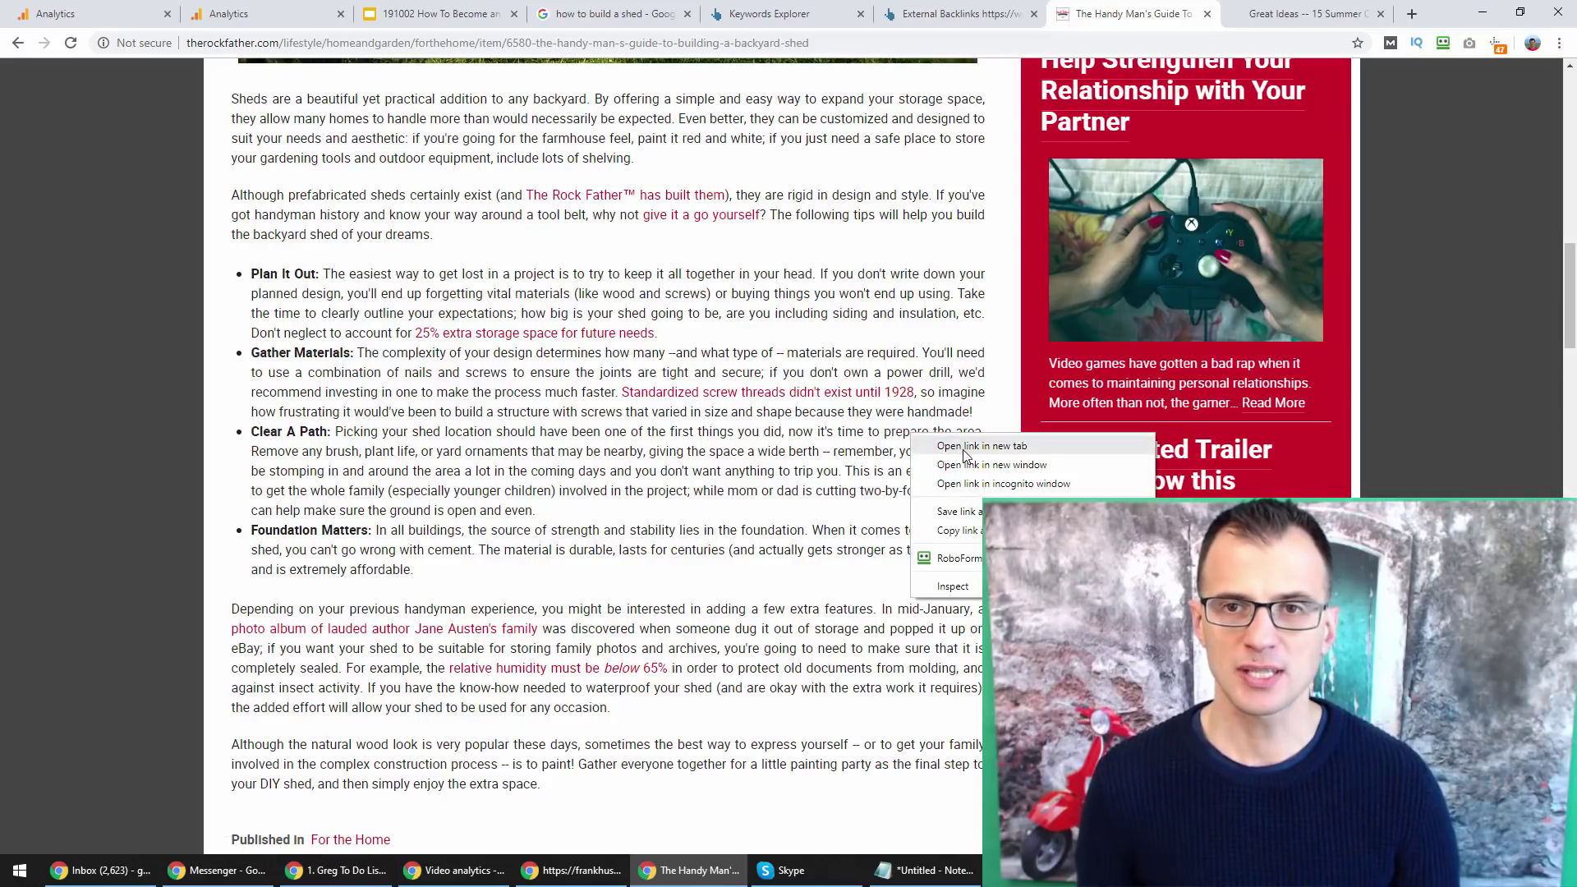
pyautogui.click(953, 448)
pyautogui.click(1155, 17)
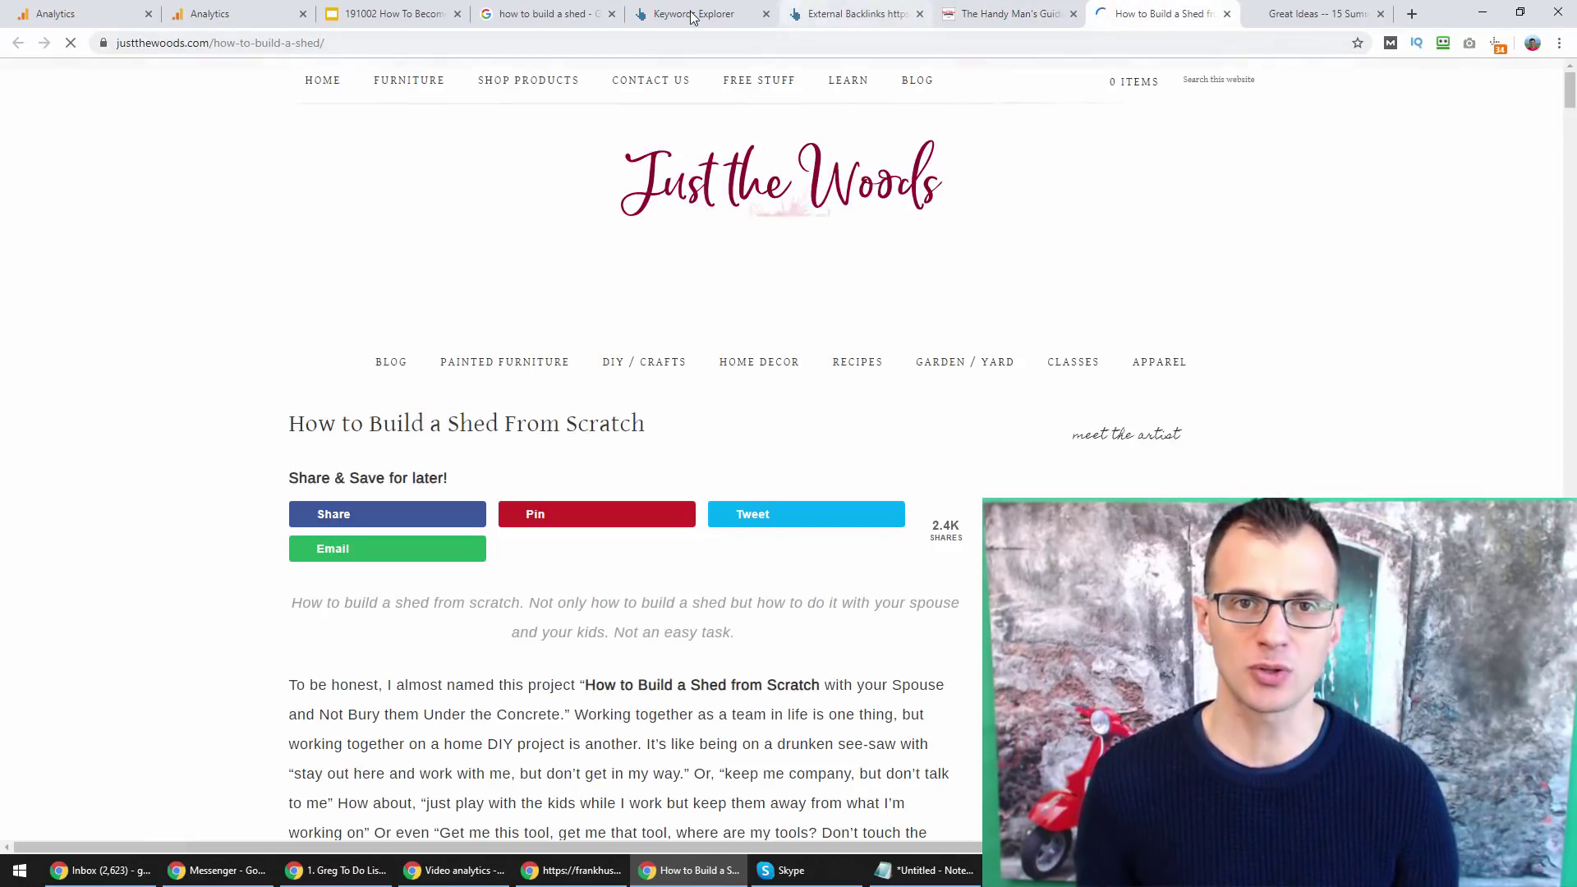
pyautogui.click(694, 14)
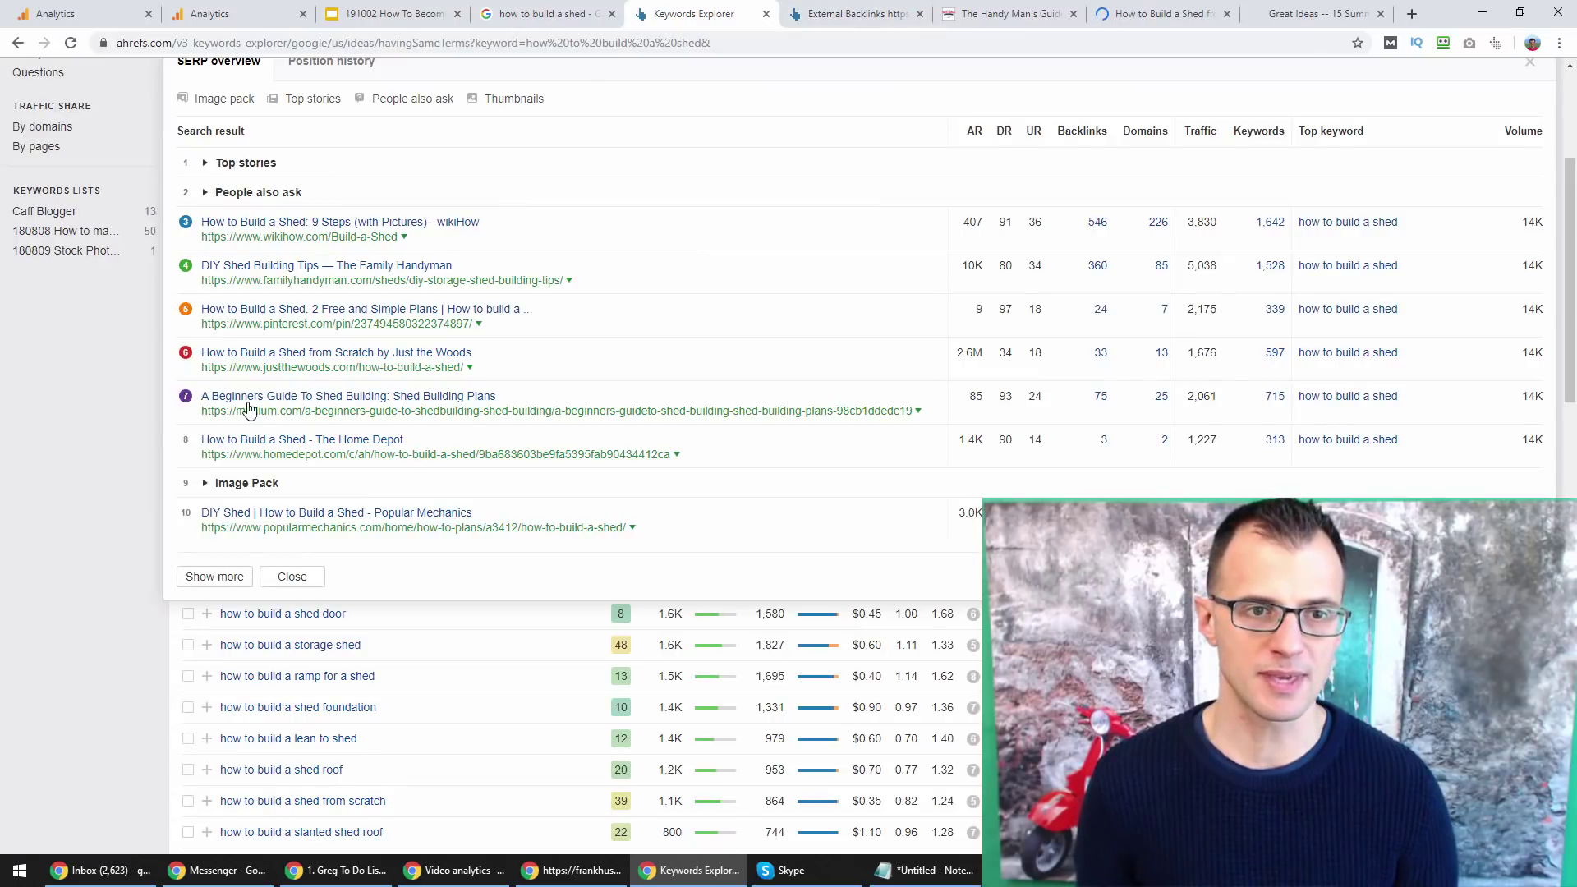
pyautogui.click(386, 356)
pyautogui.scroll(-4, 671, 267)
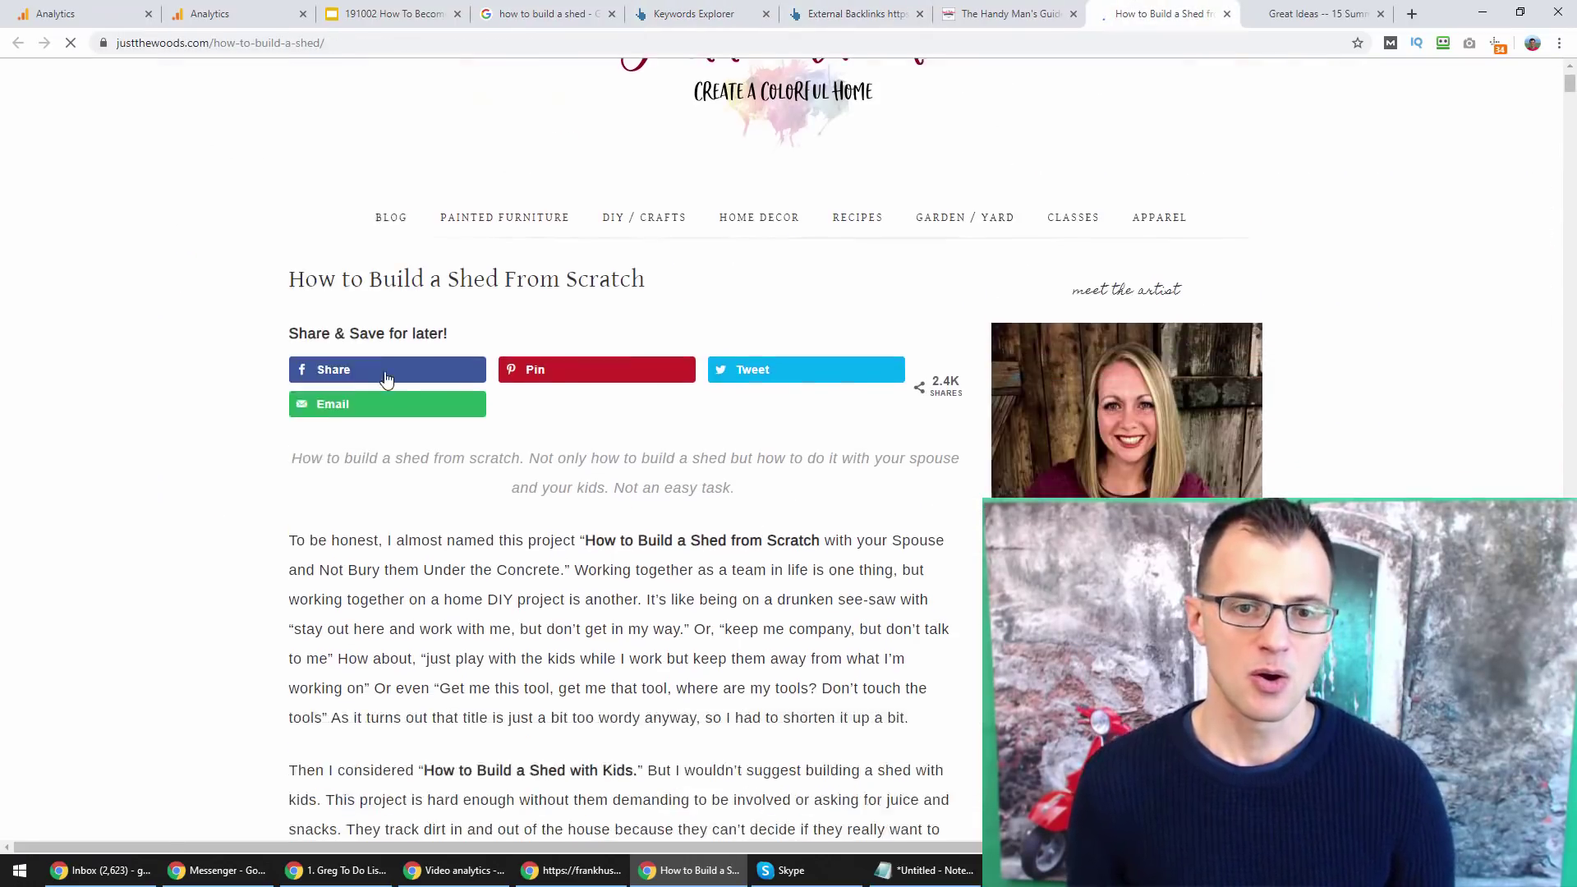
# - Cycle between the Handy Man's Guide, Just the Woods article and Ahrefs tabs
pyautogui.hotkey('ctrl', 'shift', 'Tab')
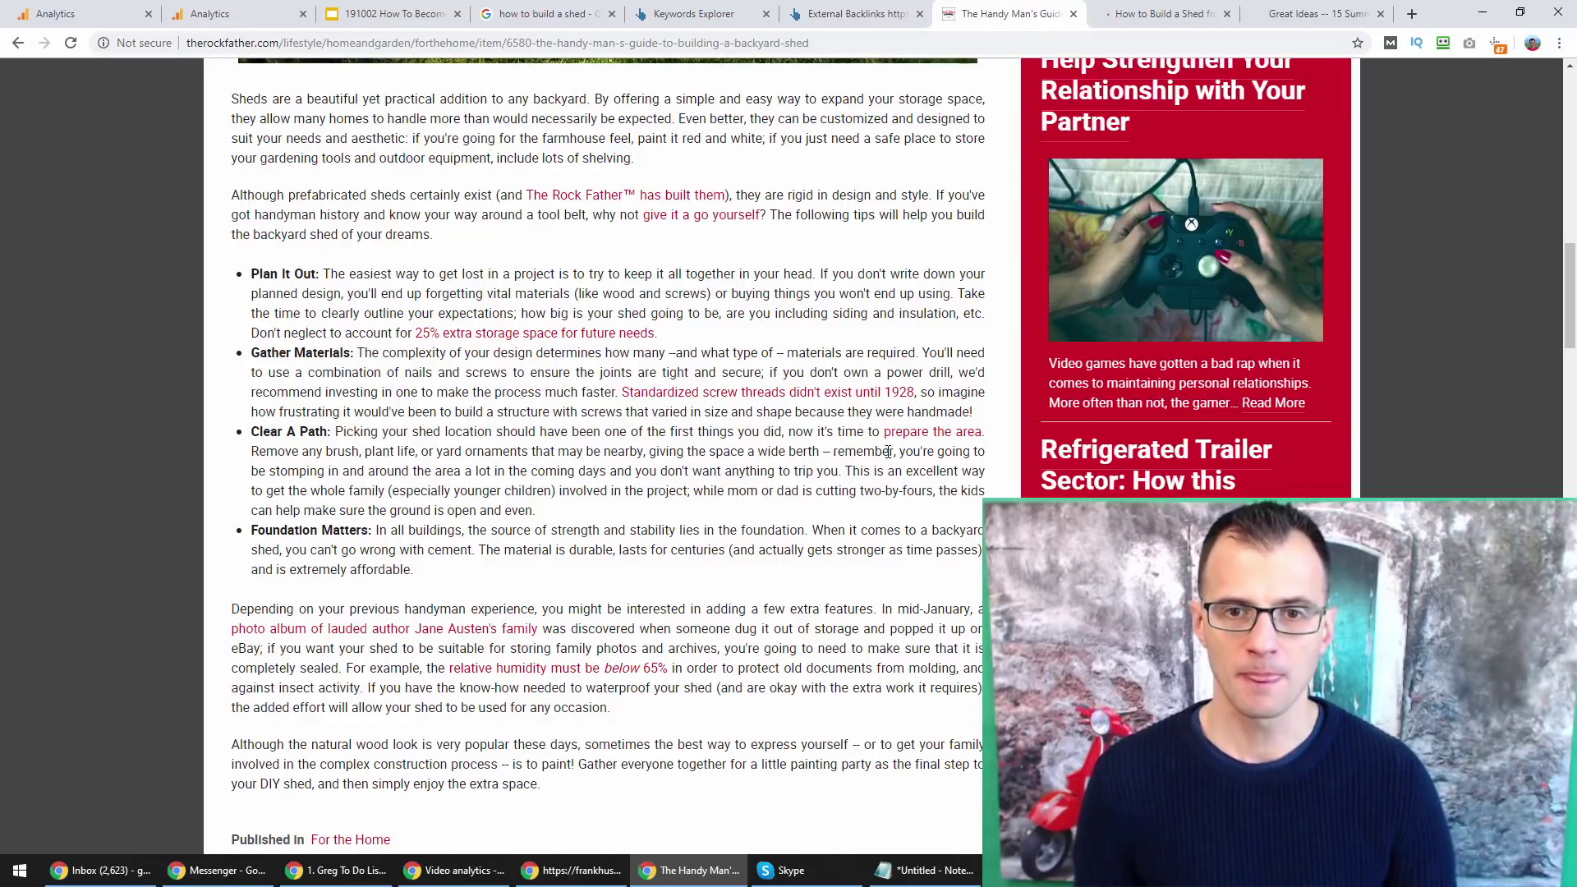
pyautogui.hotkey('ctrl', 'Tab')
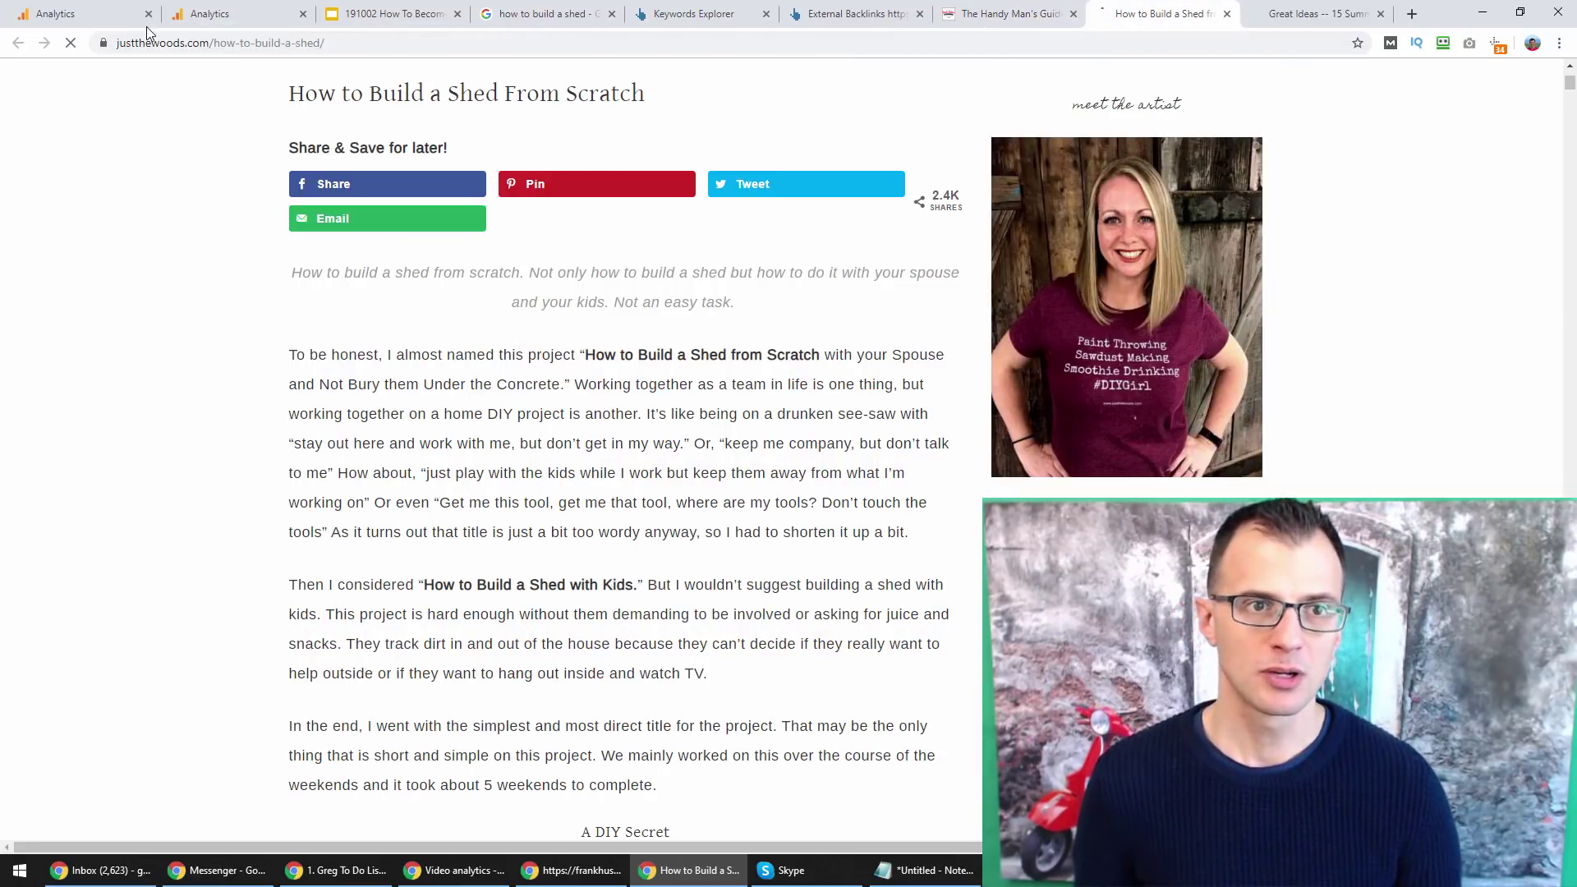
pyautogui.click(1018, 13)
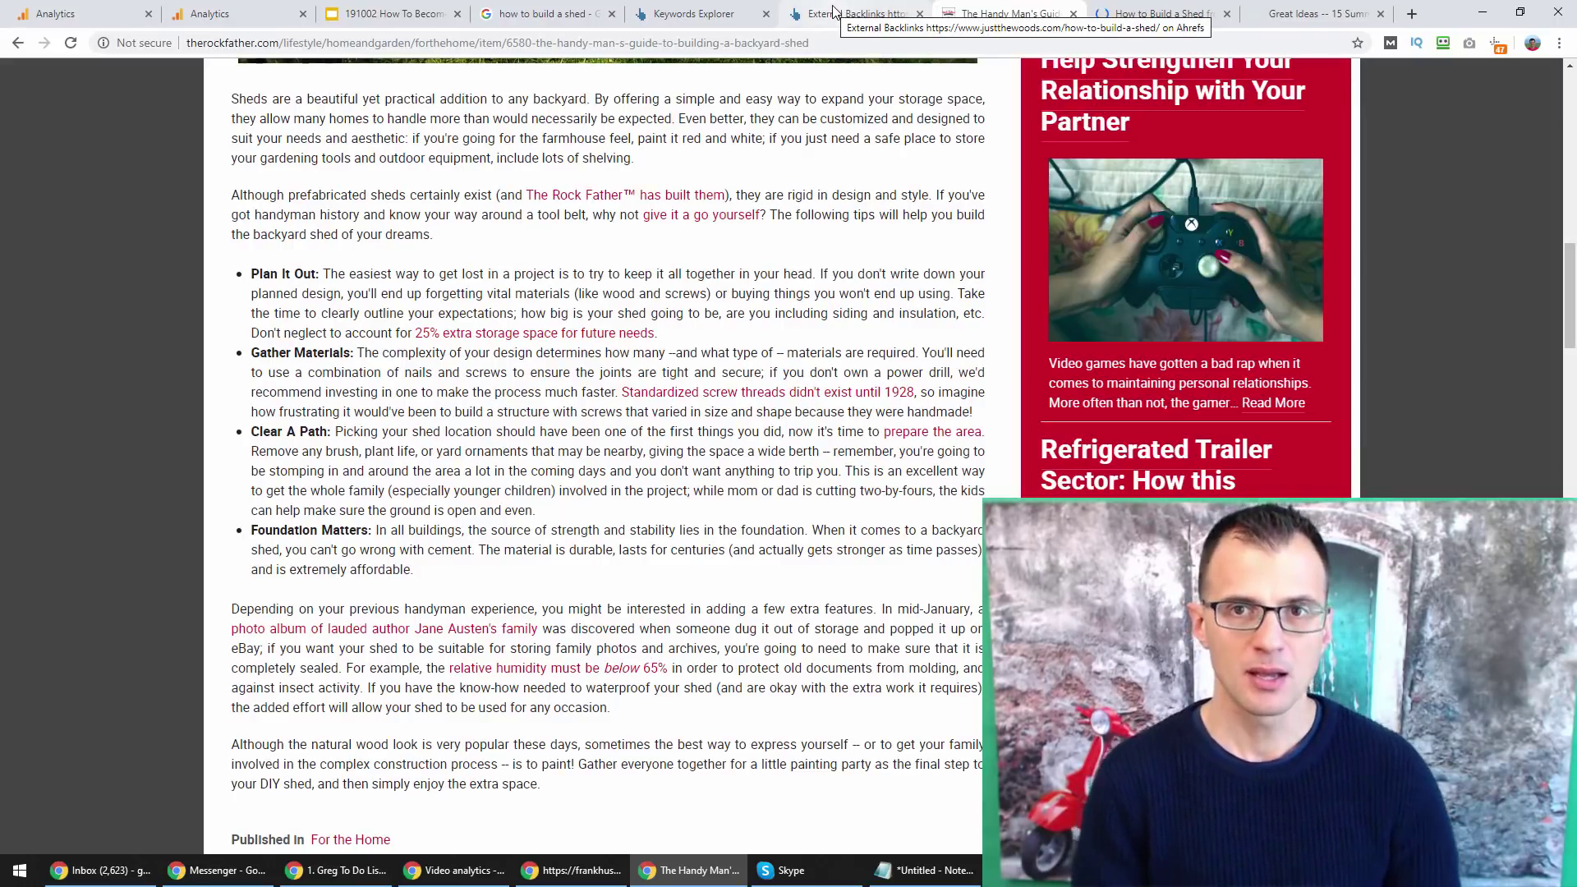
pyautogui.hotkey('ctrl', 'Tab')
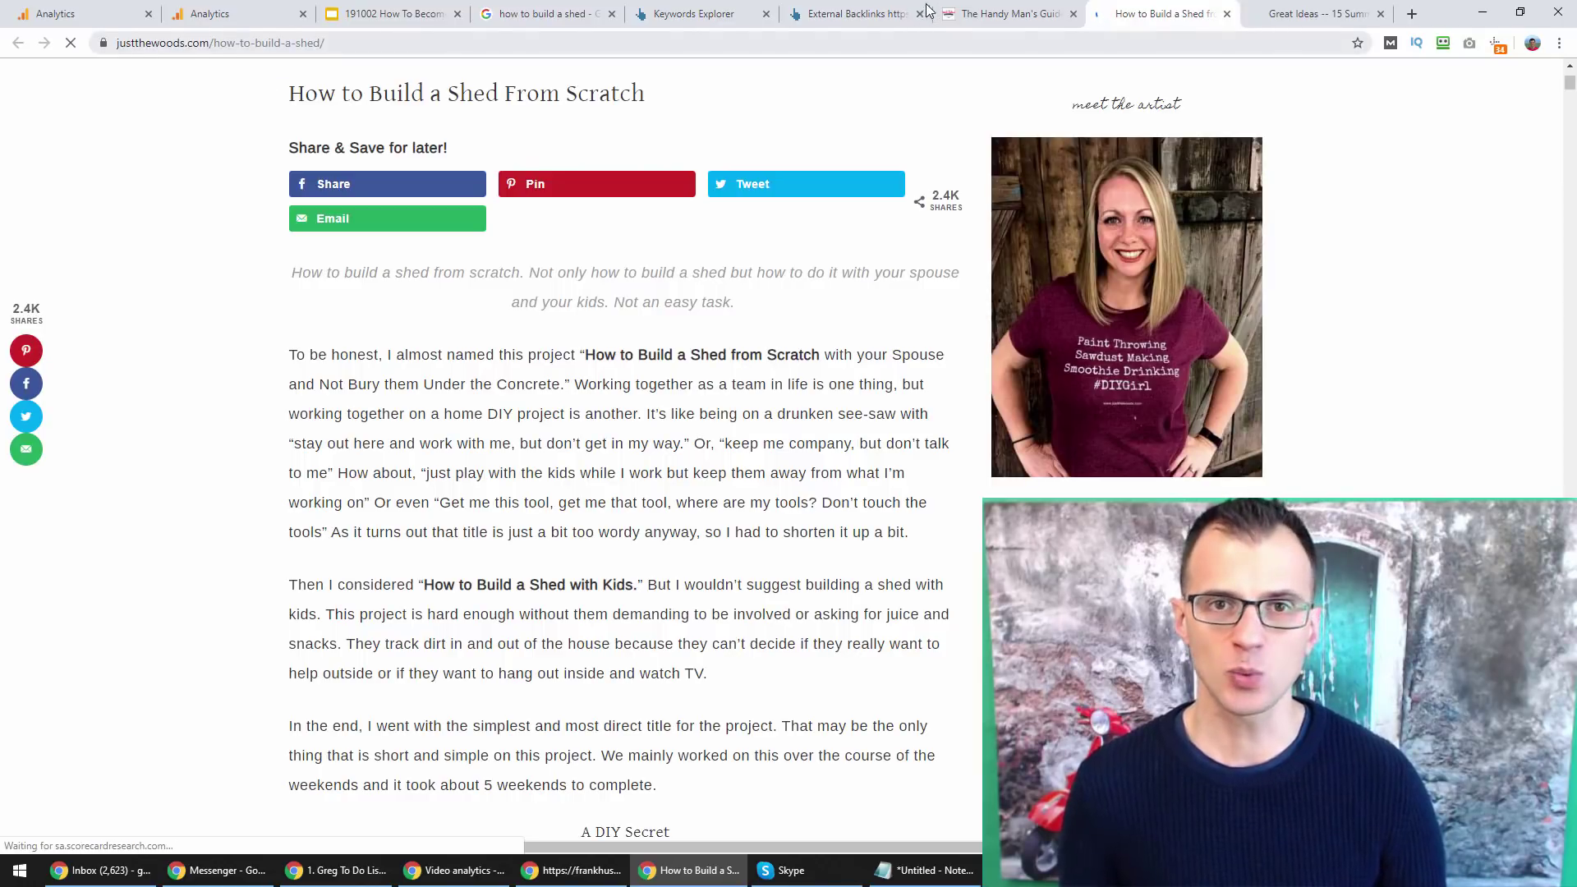
pyautogui.click(698, 14)
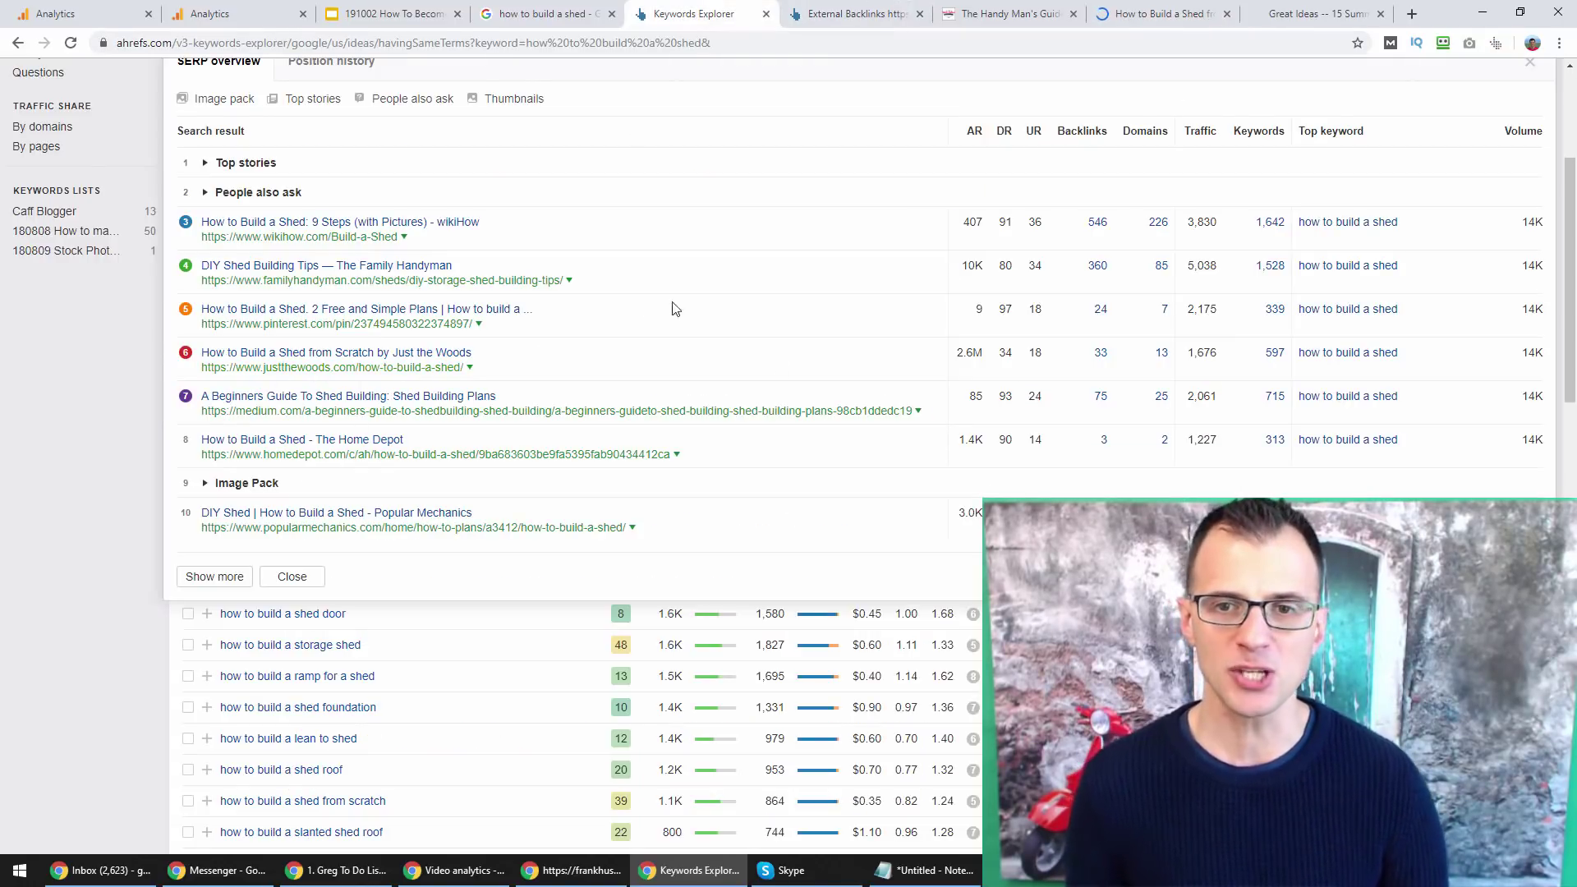
pyautogui.scroll(3, 461, 352)
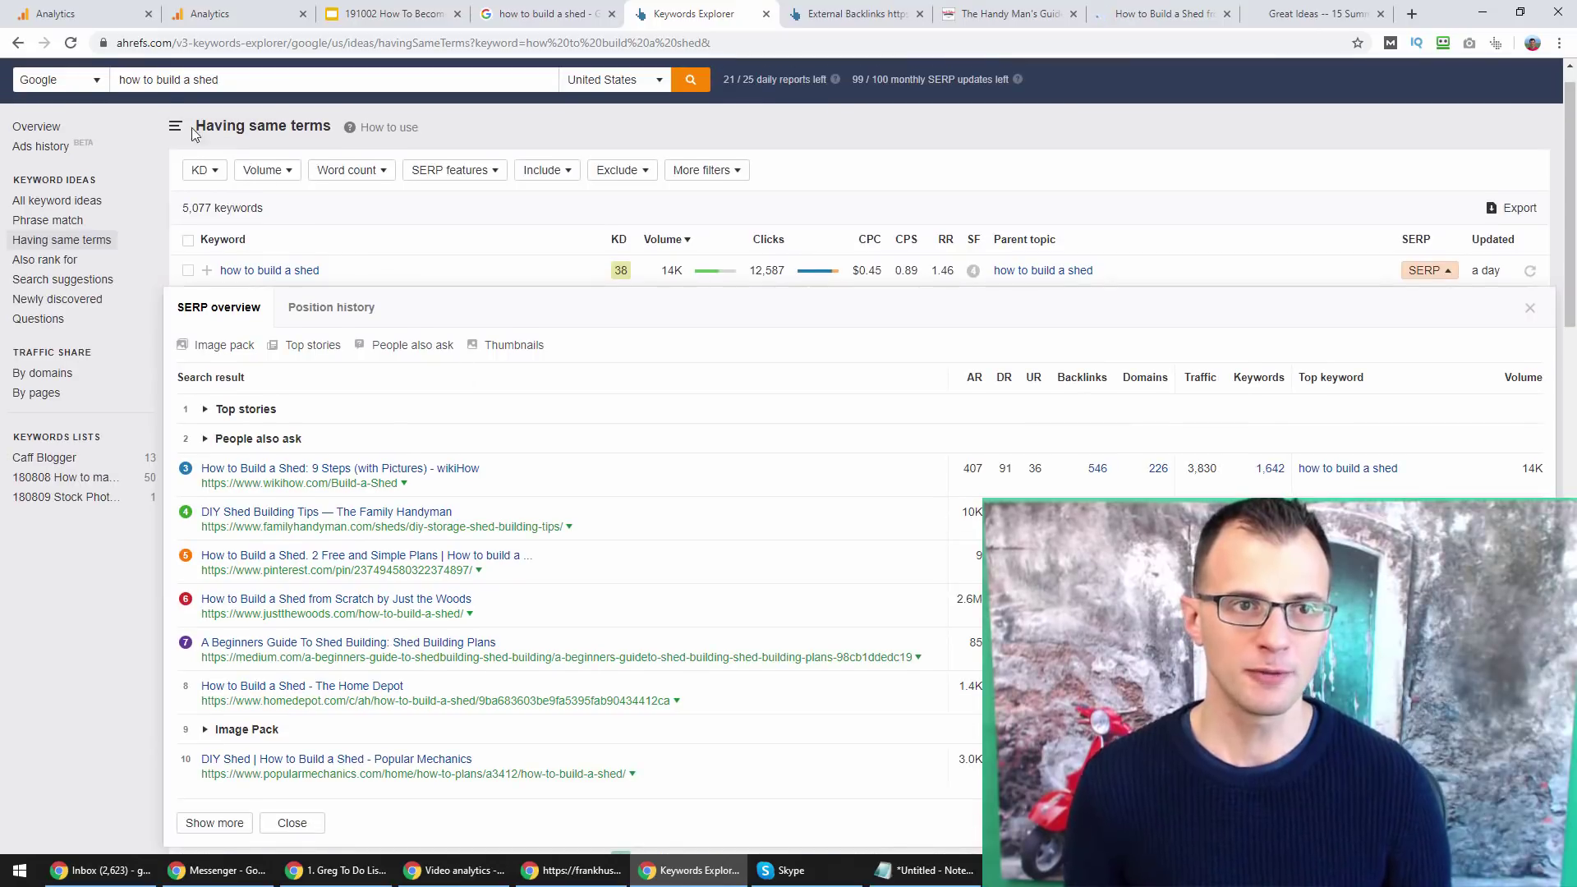
pyautogui.scroll(-1, 927, 459)
pyautogui.hotkey('ctrl', 'Tab')
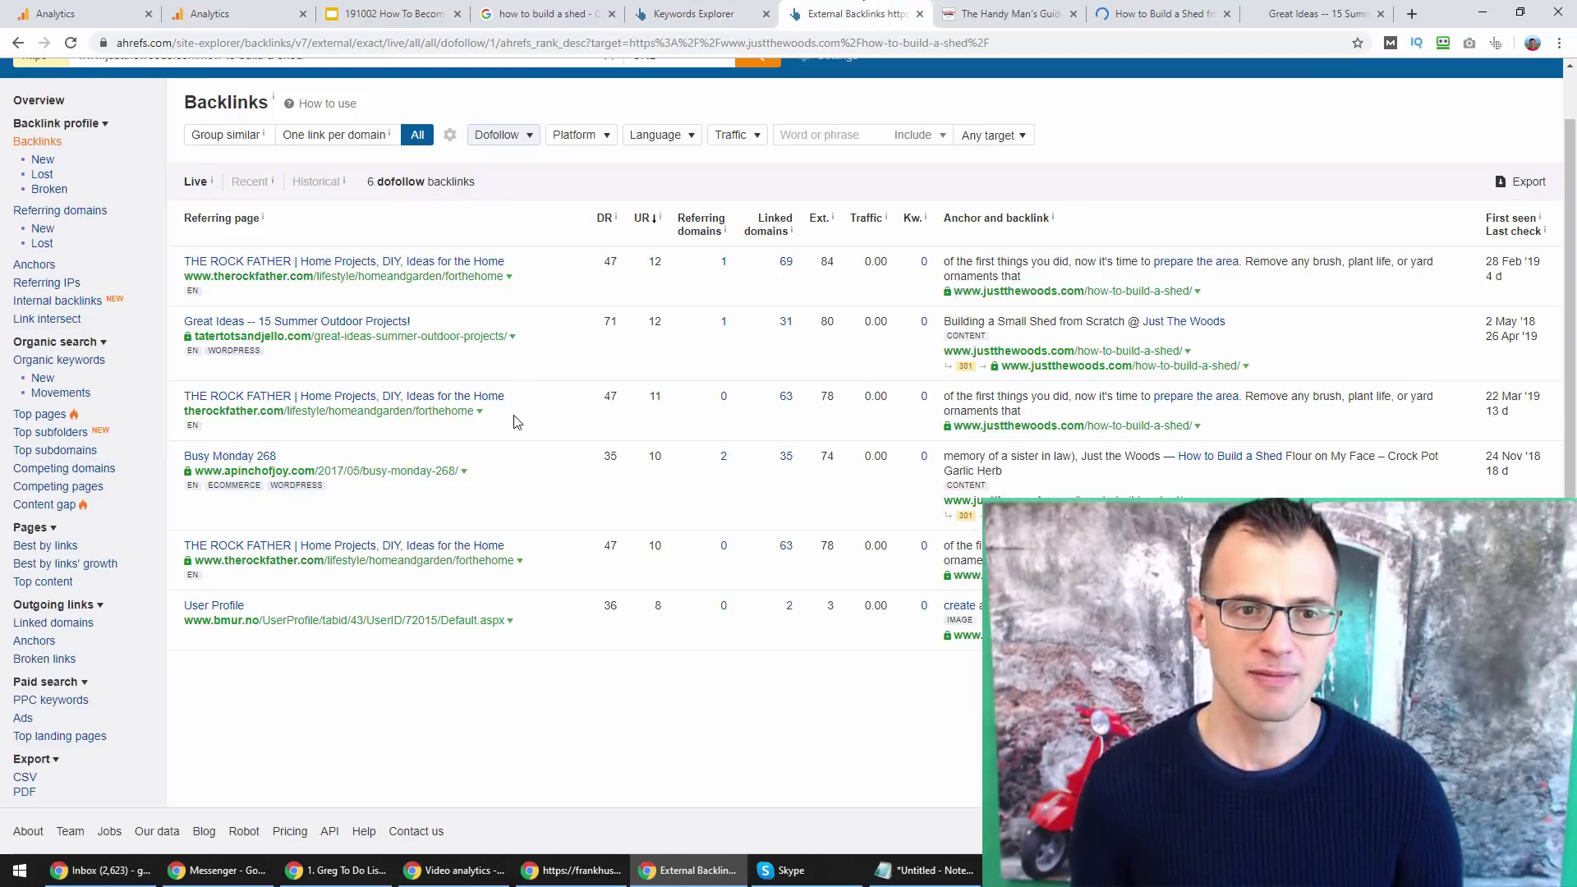
pyautogui.hotkey('ctrl', 'Tab')
pyautogui.hotkey('ctrl', 'Tab')
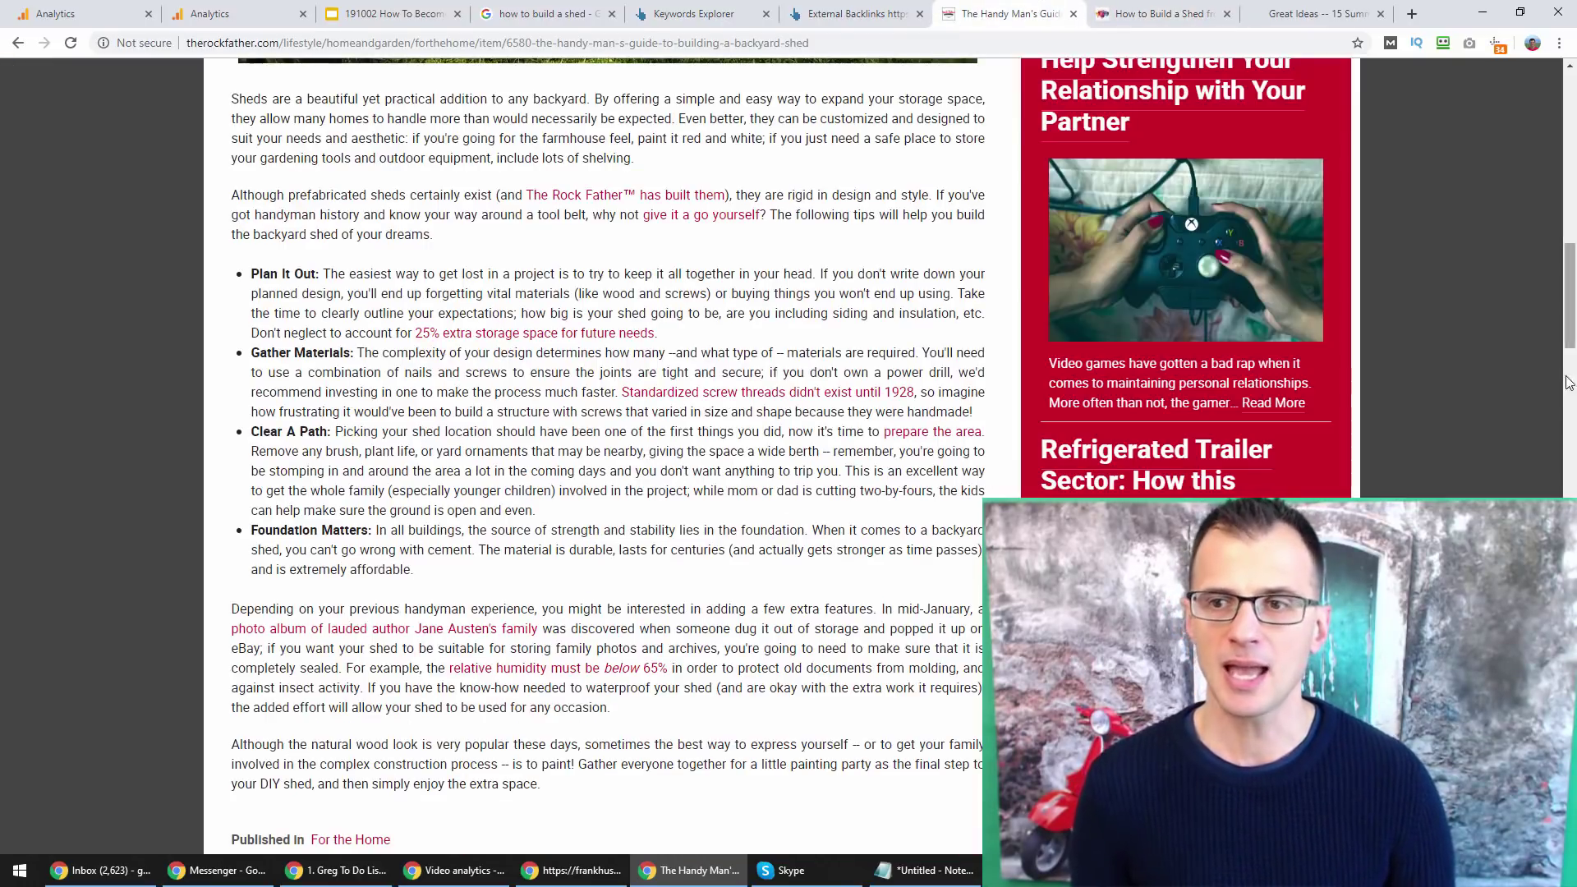
# - Select the Handy Man's Guide article title and scroll the article
pyautogui.moveTo(1565, 314); pyautogui.dragTo(1565, 197)
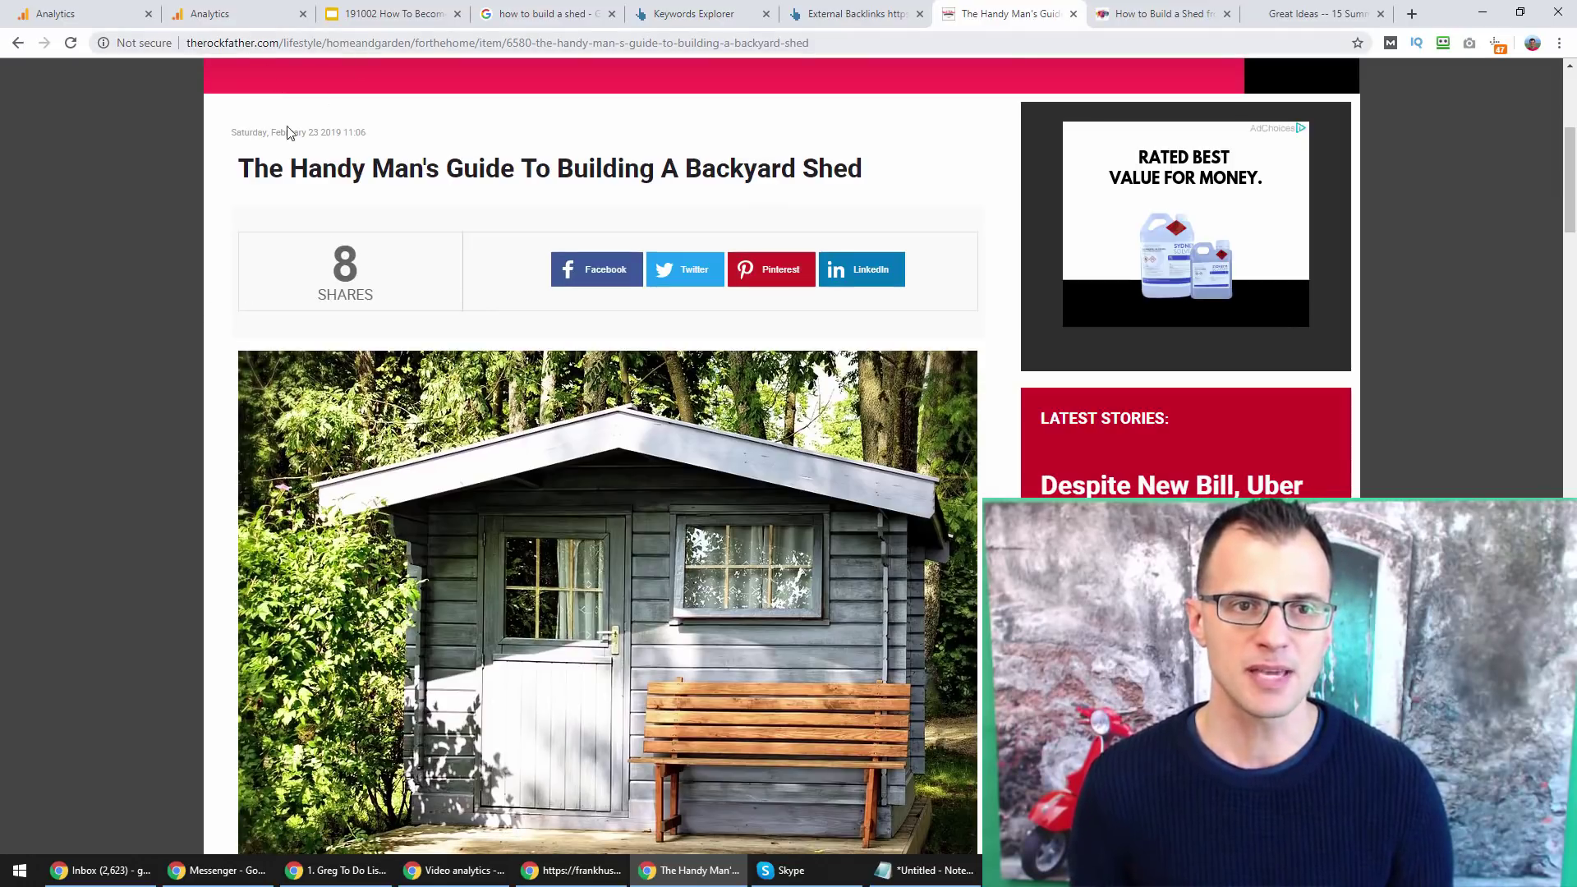
pyautogui.tripleClick(267, 168)
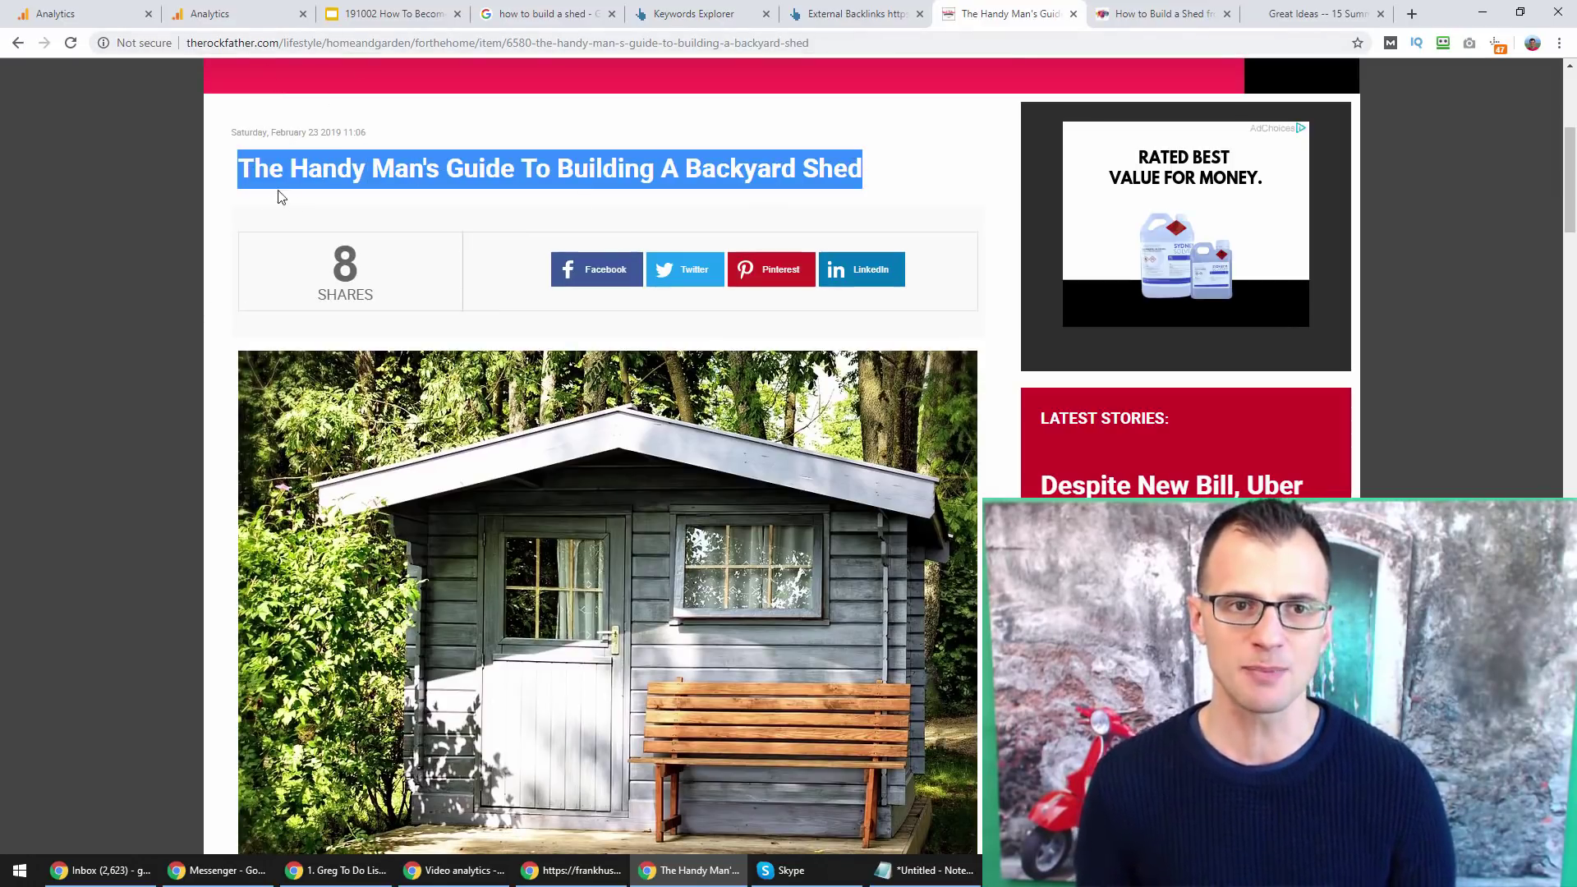
pyautogui.click(5, 251)
pyautogui.scroll(-10, 33, 335)
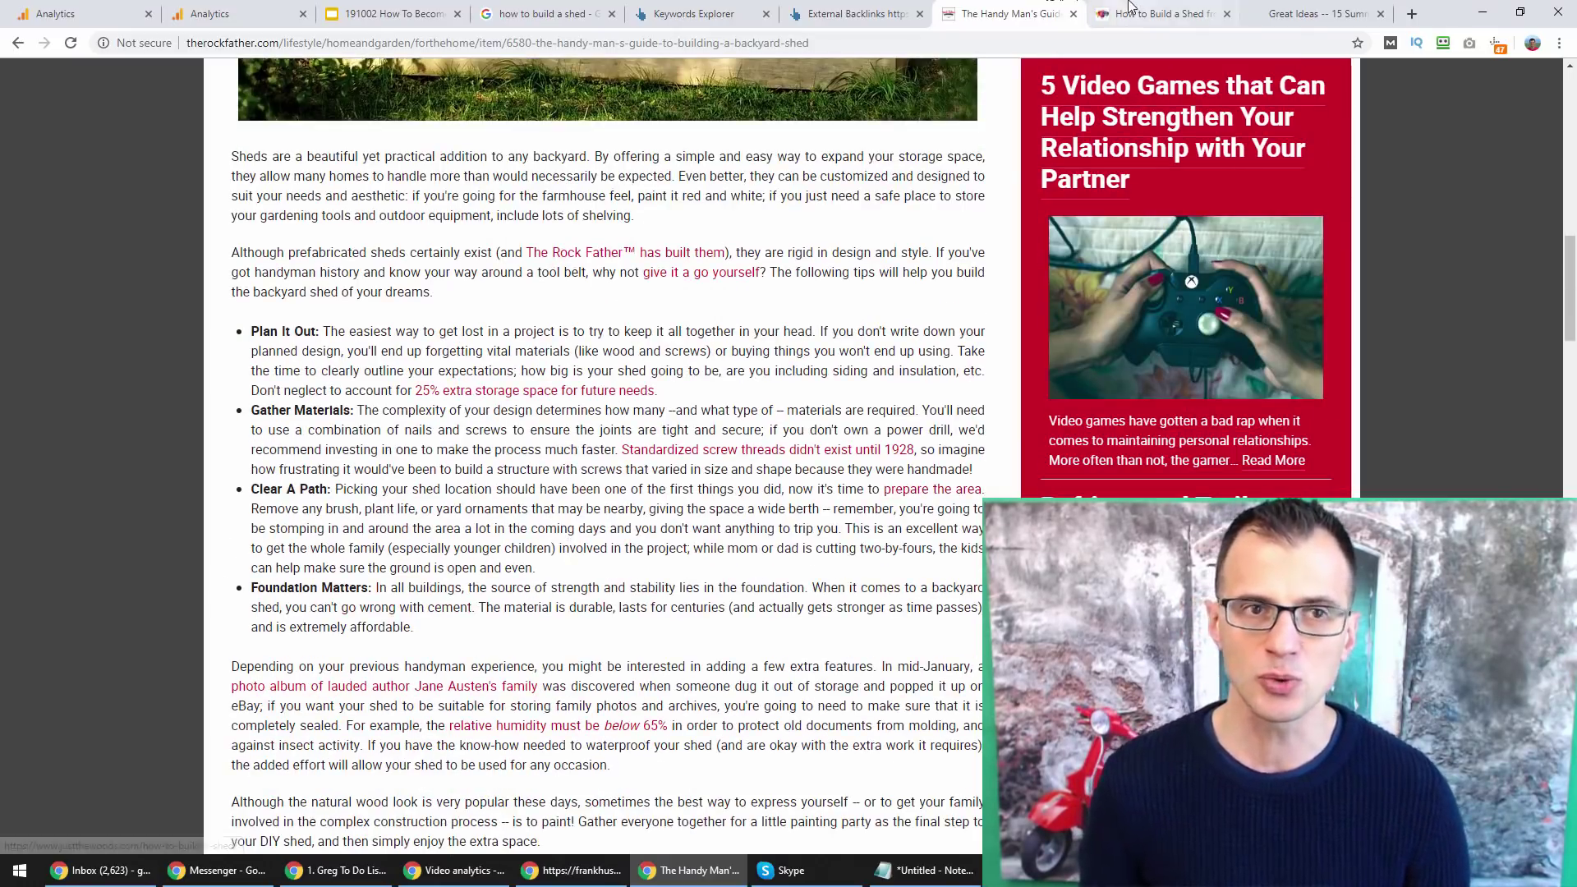
# - Reload the Just the Woods page, then return to the Ahrefs dofollow backlinks list
pyautogui.click(1149, 13)
pyautogui.click(360, 39)
pyautogui.press('Return')
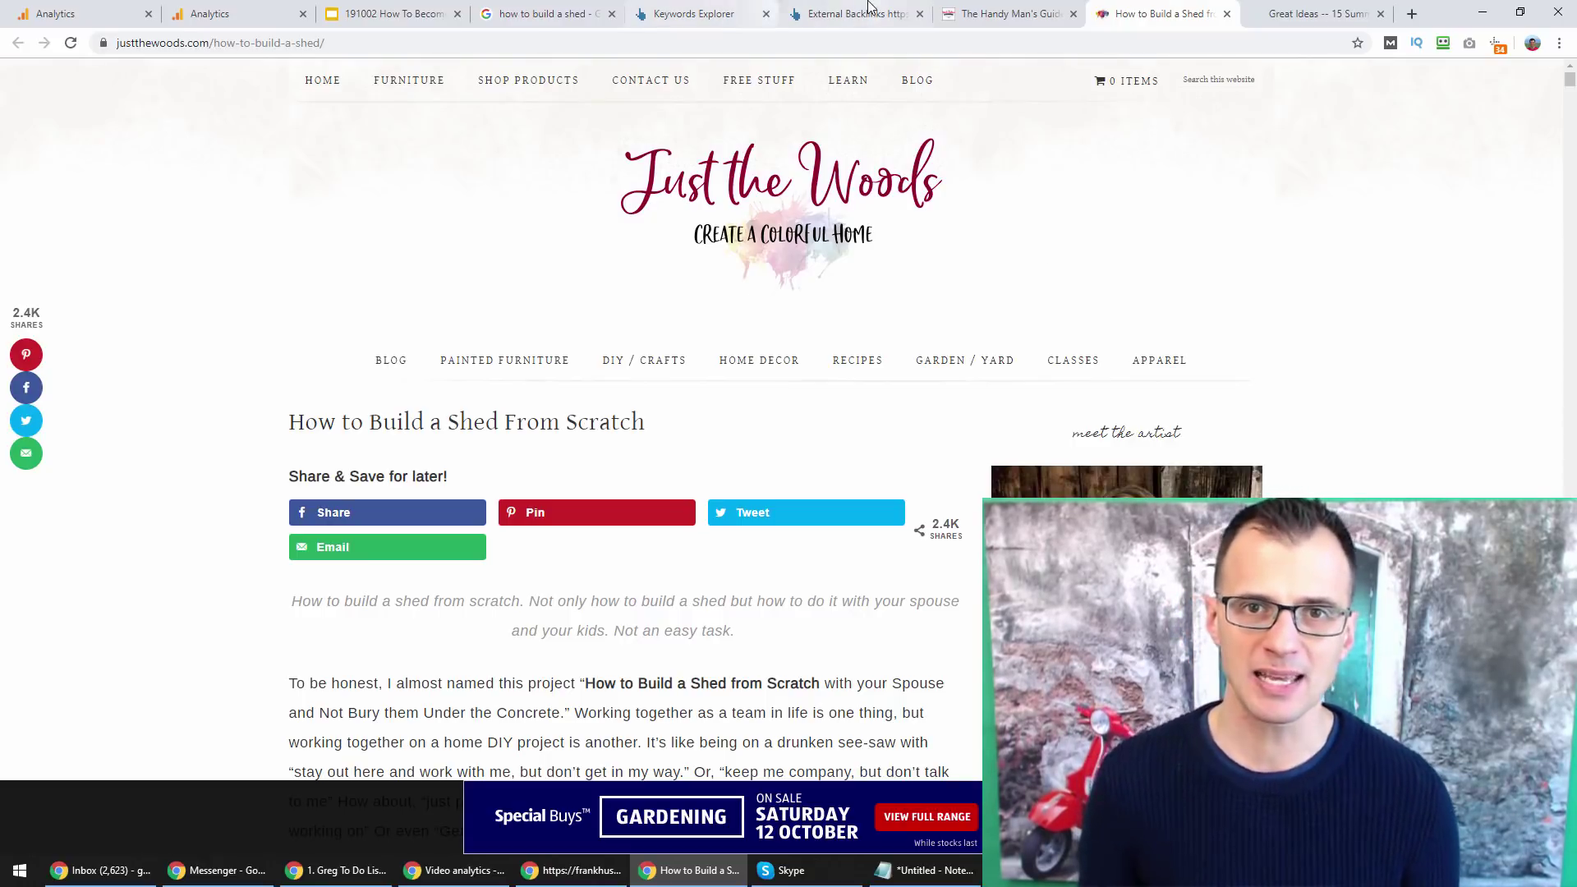
pyautogui.click(821, 13)
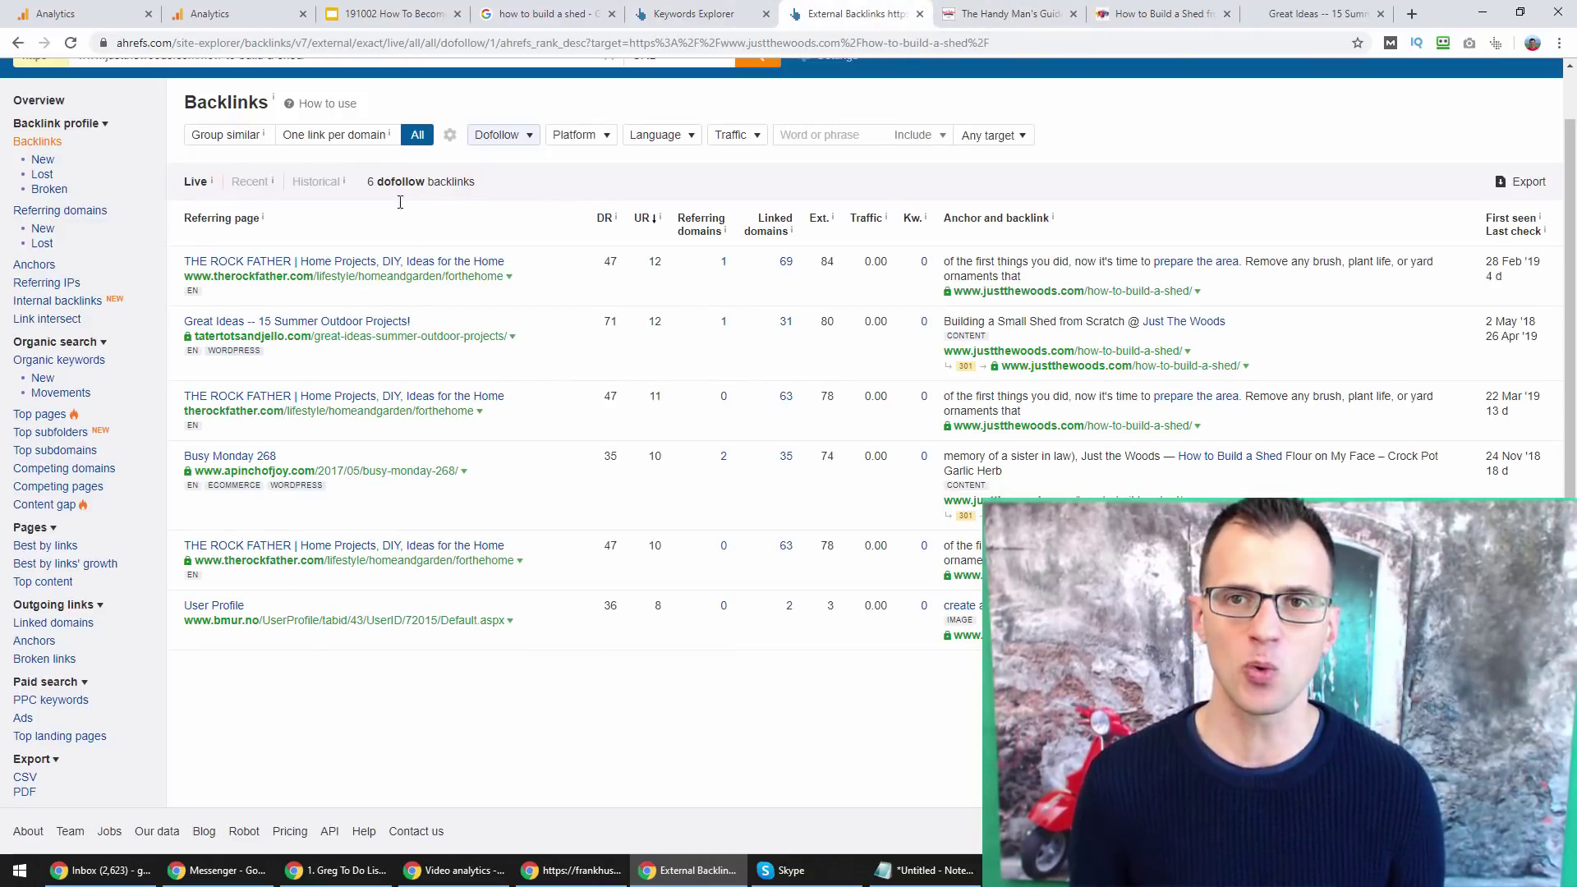
pyautogui.click(943, 12)
pyautogui.scroll(14, 366, 433)
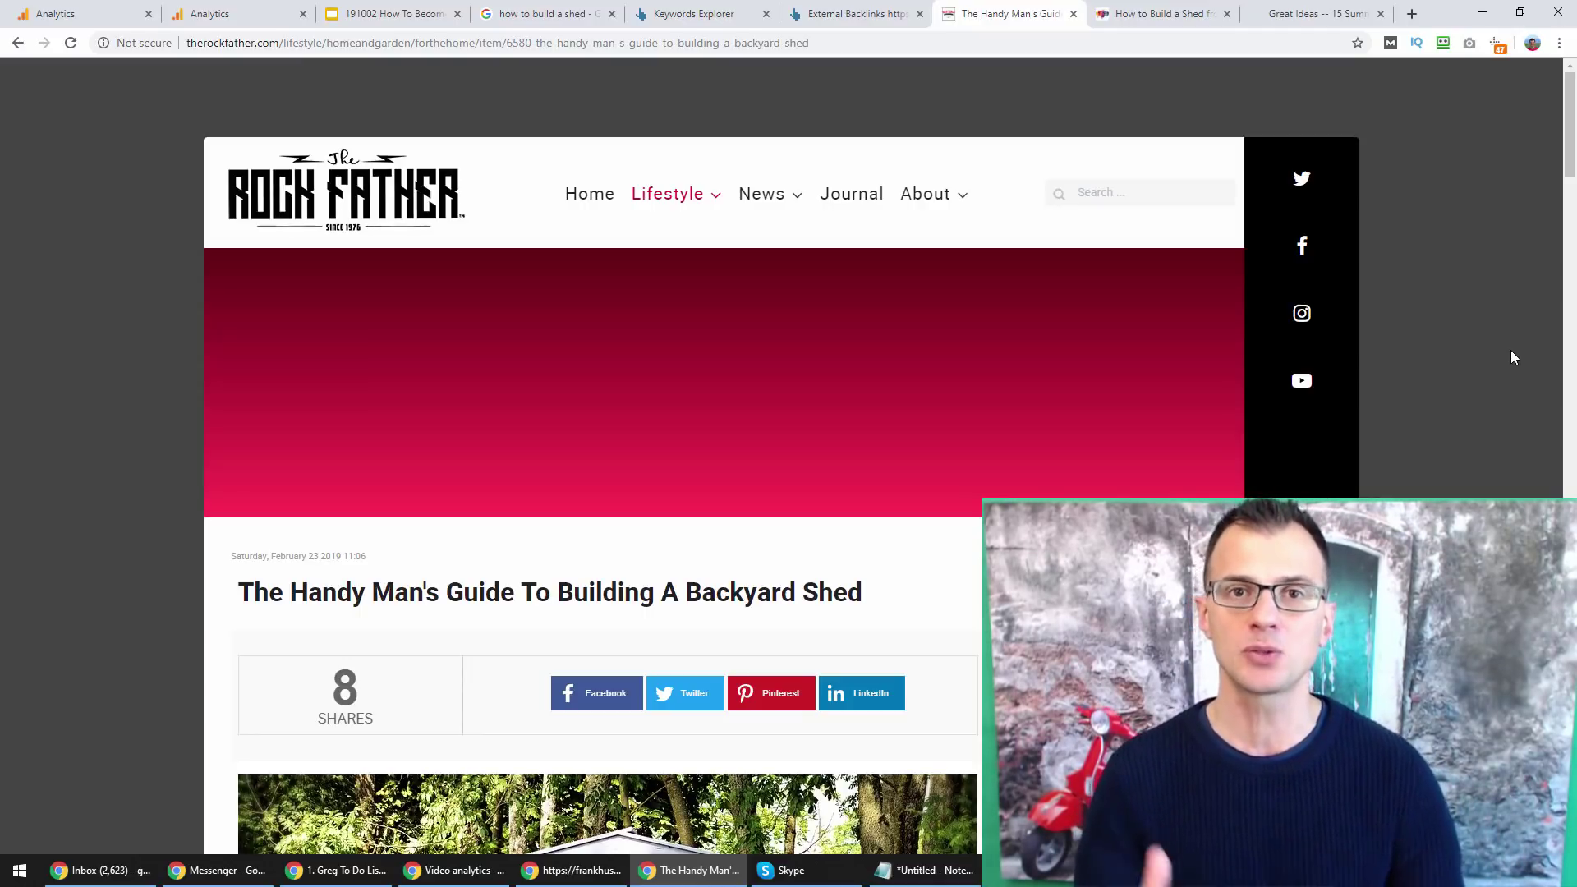
pyautogui.hotkey('ctrl', 'shift', 'Tab')
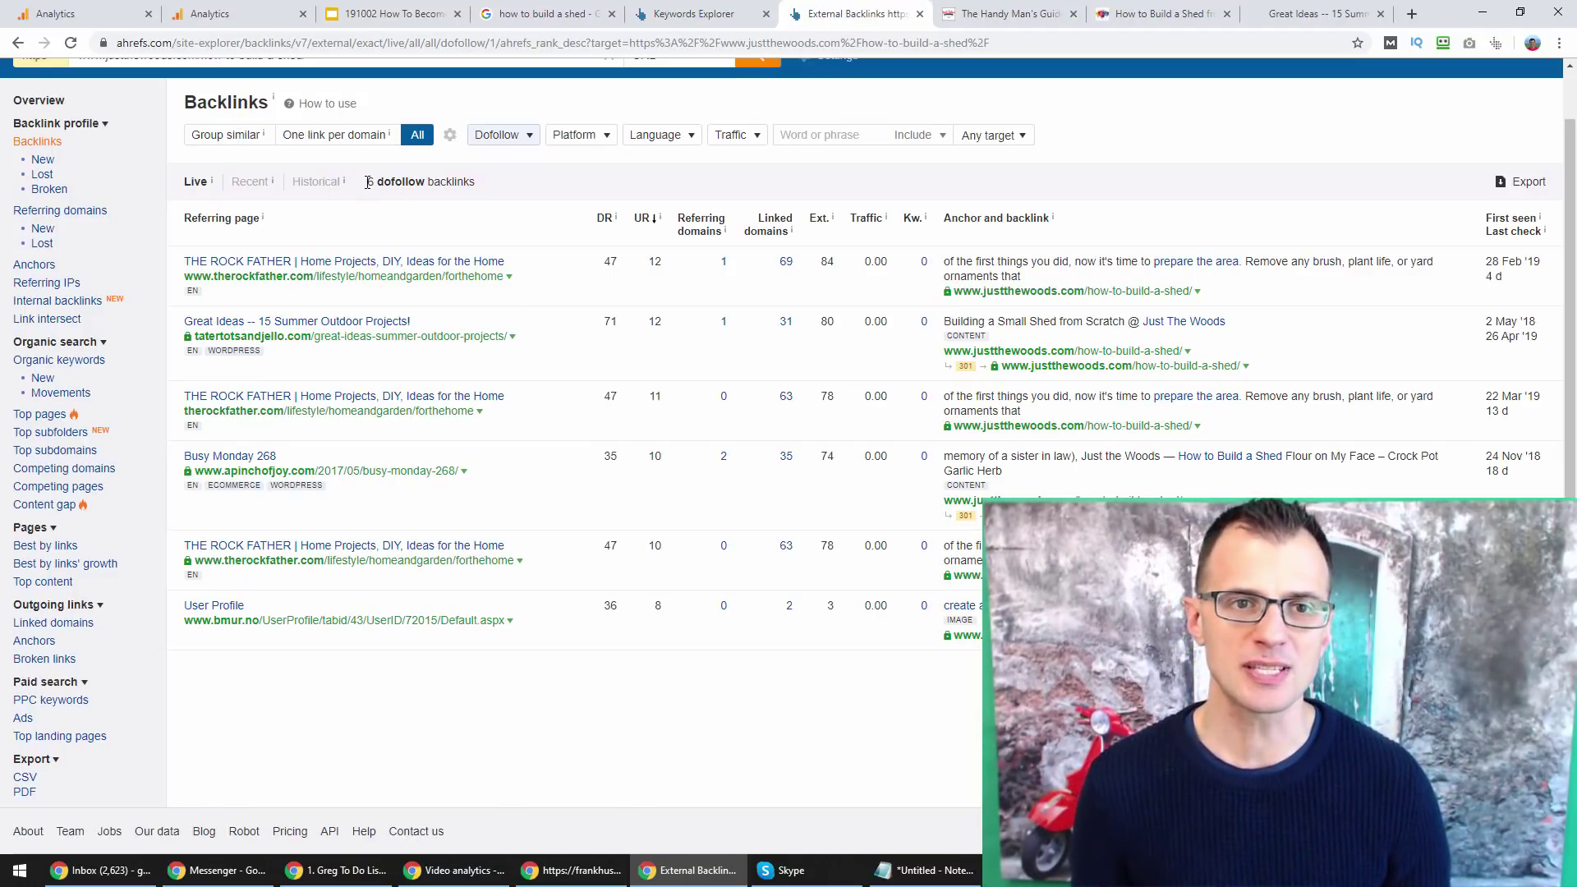
pyautogui.moveTo(368, 181); pyautogui.dragTo(369, 197)
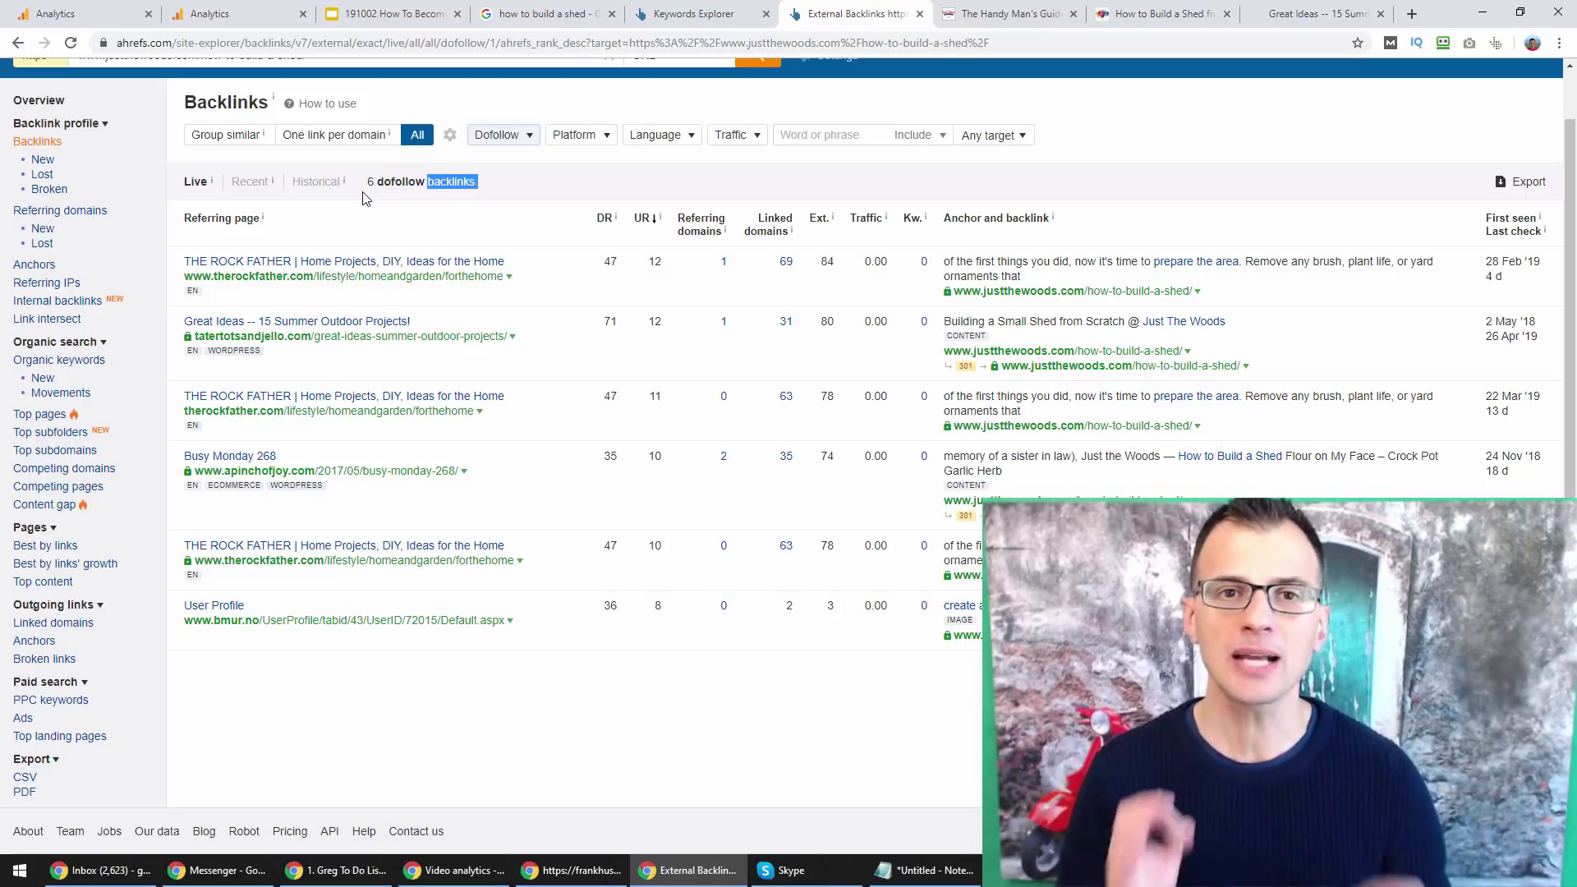
# - Highlight the 14K search volume for 'how to build a shed' in the SERP overview
pyautogui.click(705, 15)
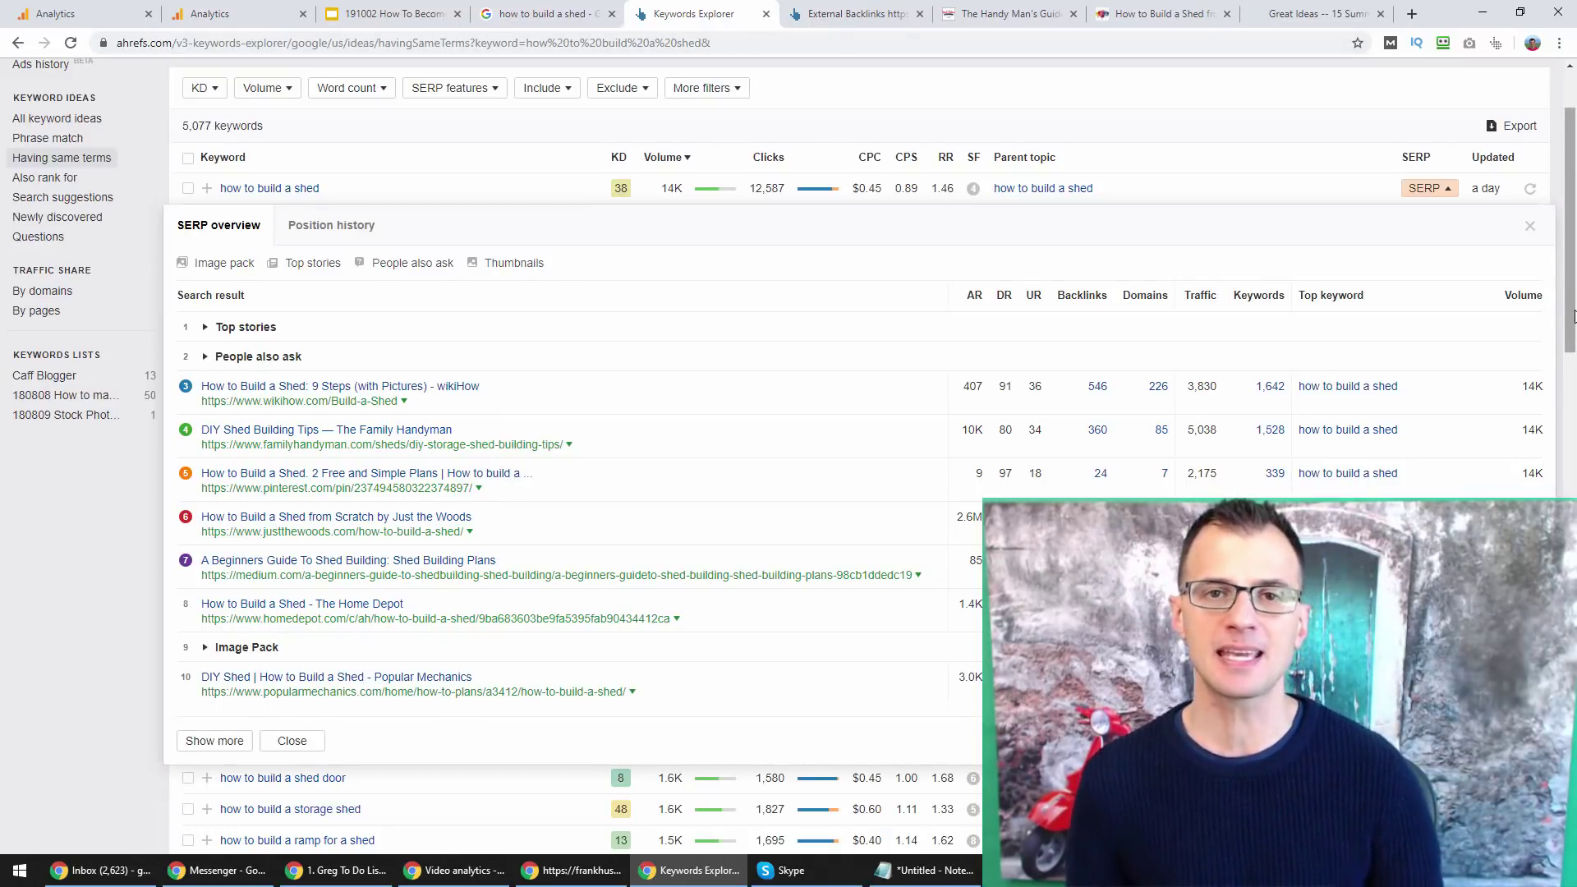
pyautogui.moveTo(1574, 316); pyautogui.dragTo(1573, 284)
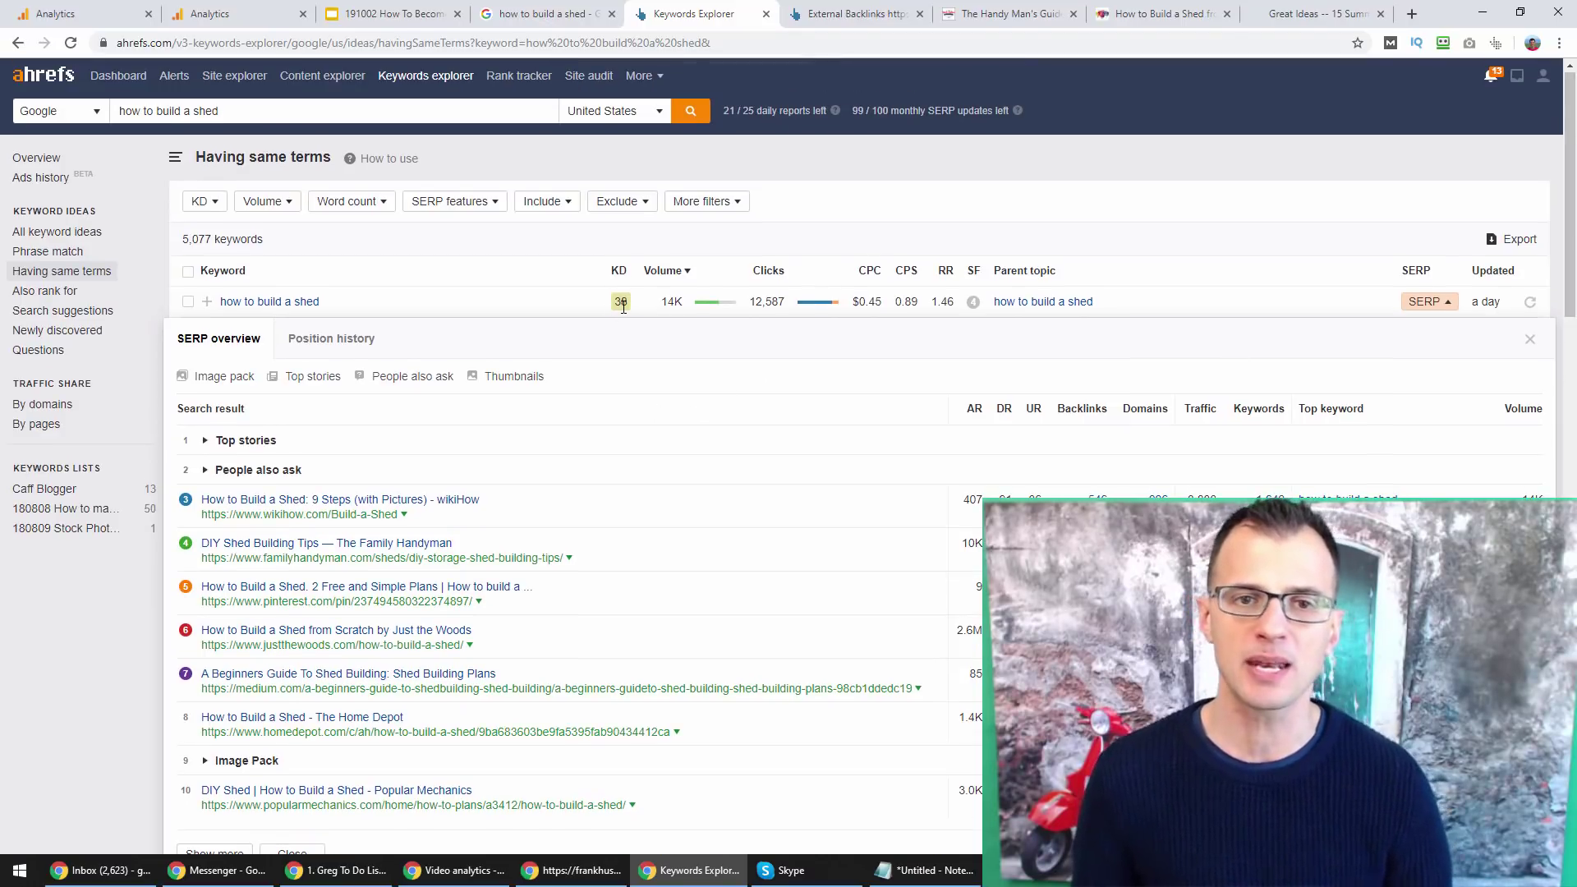
pyautogui.doubleClick(671, 301)
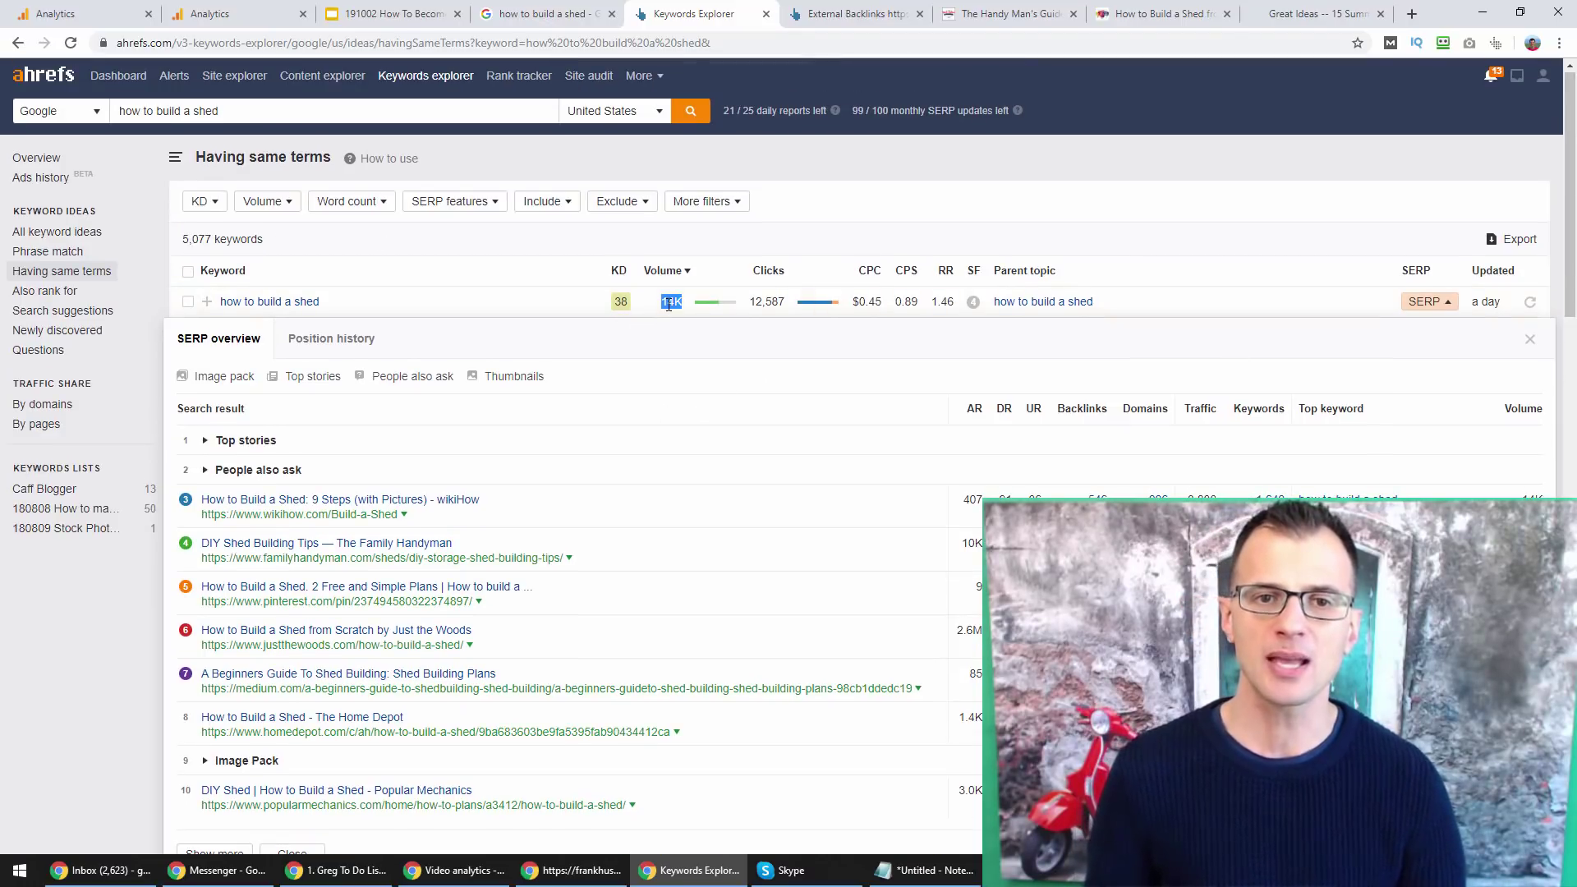
pyautogui.moveTo(703, 312)
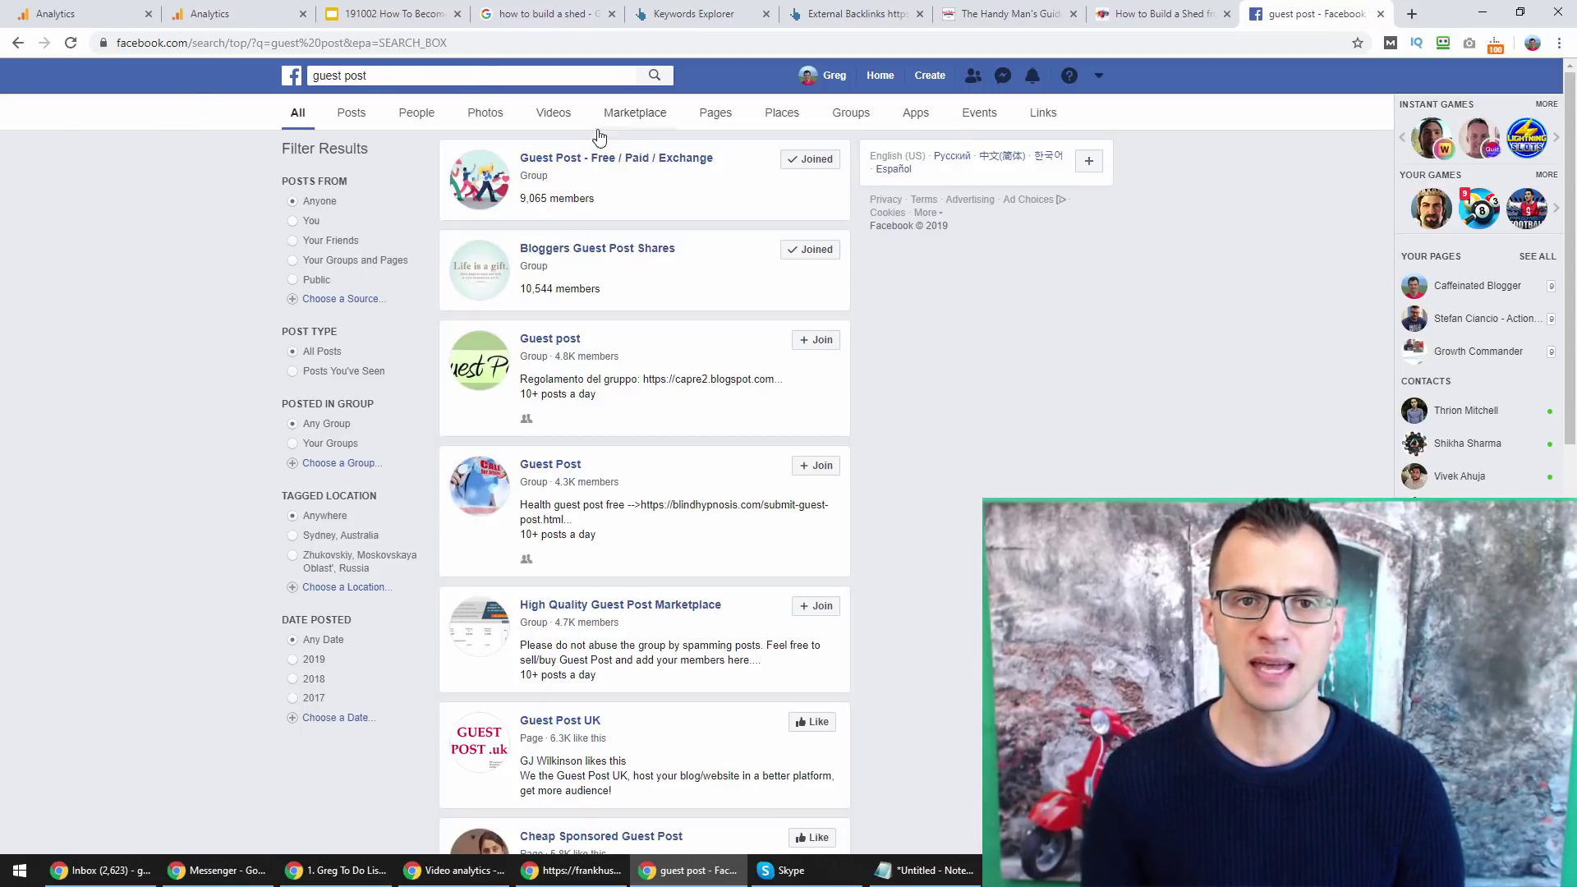
# - Filter the 'guest post' Facebook search results to Groups
pyautogui.click(850, 115)
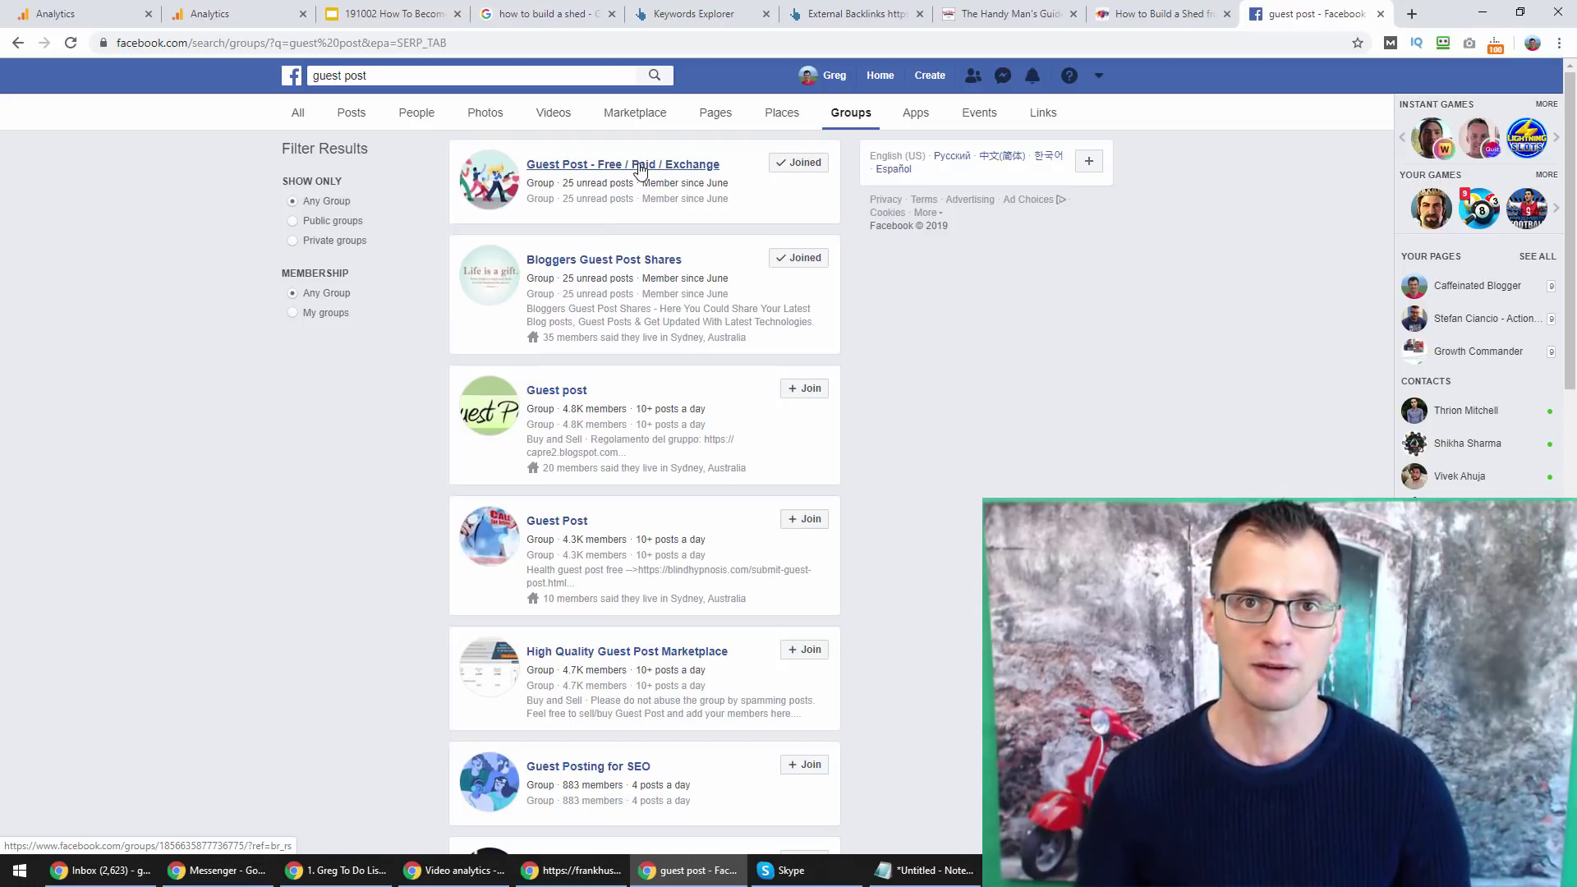
# - Open the Guest Post - Free / Paid / Exchange group and browse its paid guest post offers
pyautogui.click(640, 169)
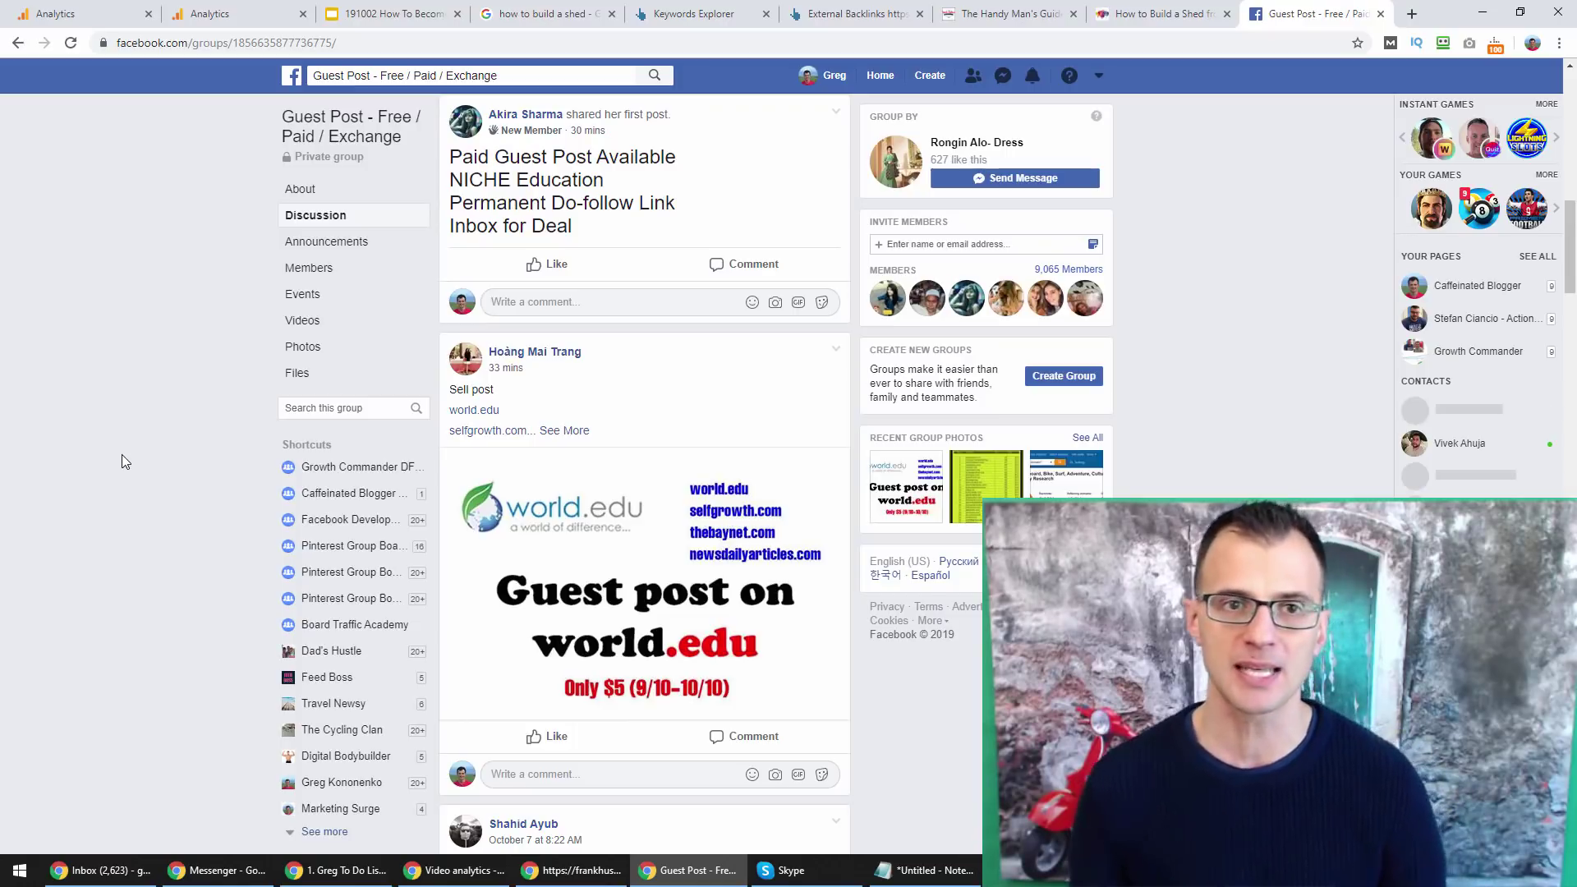
pyautogui.moveTo(450, 157); pyautogui.dragTo(573, 224)
pyautogui.tripleClick(460, 164)
pyautogui.click(572, 224)
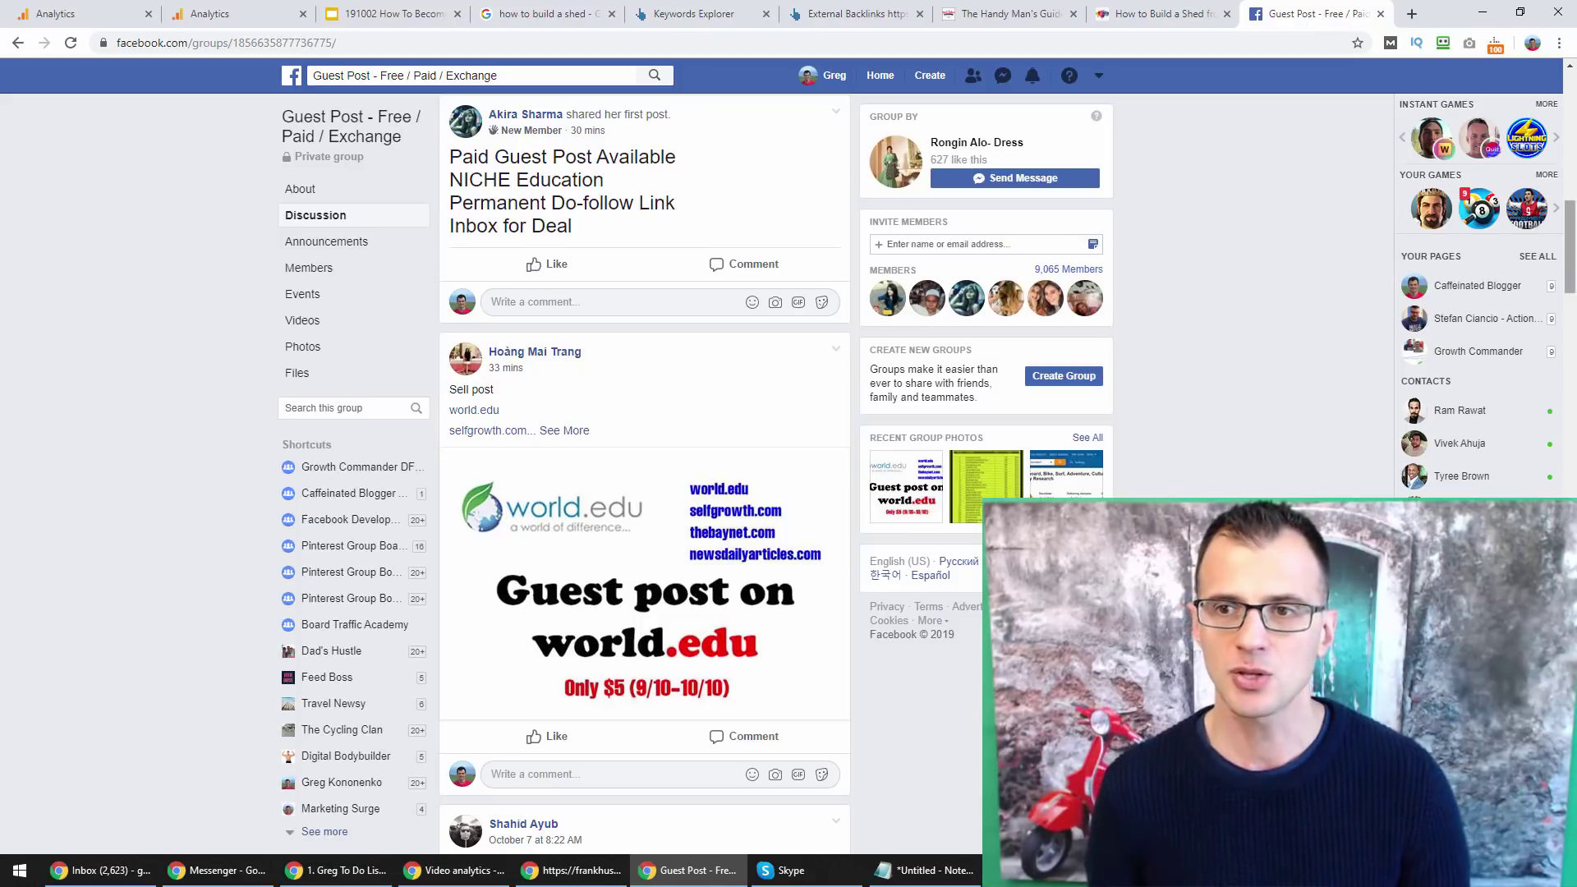
pyautogui.moveTo(1574, 271); pyautogui.dragTo(1574, 417)
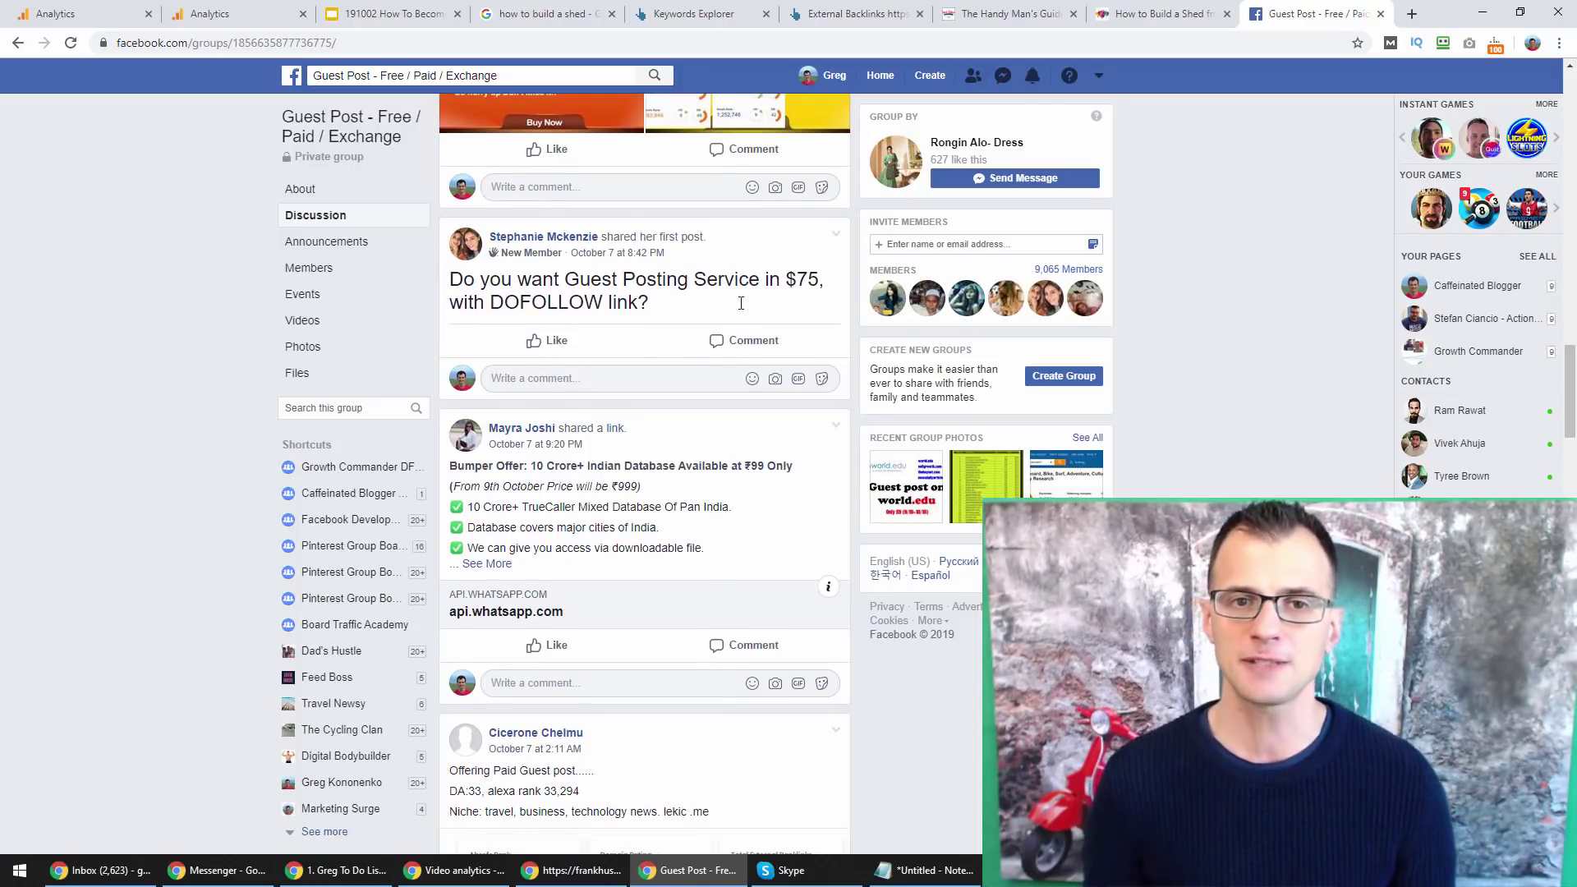
# - Scroll to and highlight the post offering free dofollow guest posts
pyautogui.moveTo(1570, 373); pyautogui.dragTo(1573, 491)
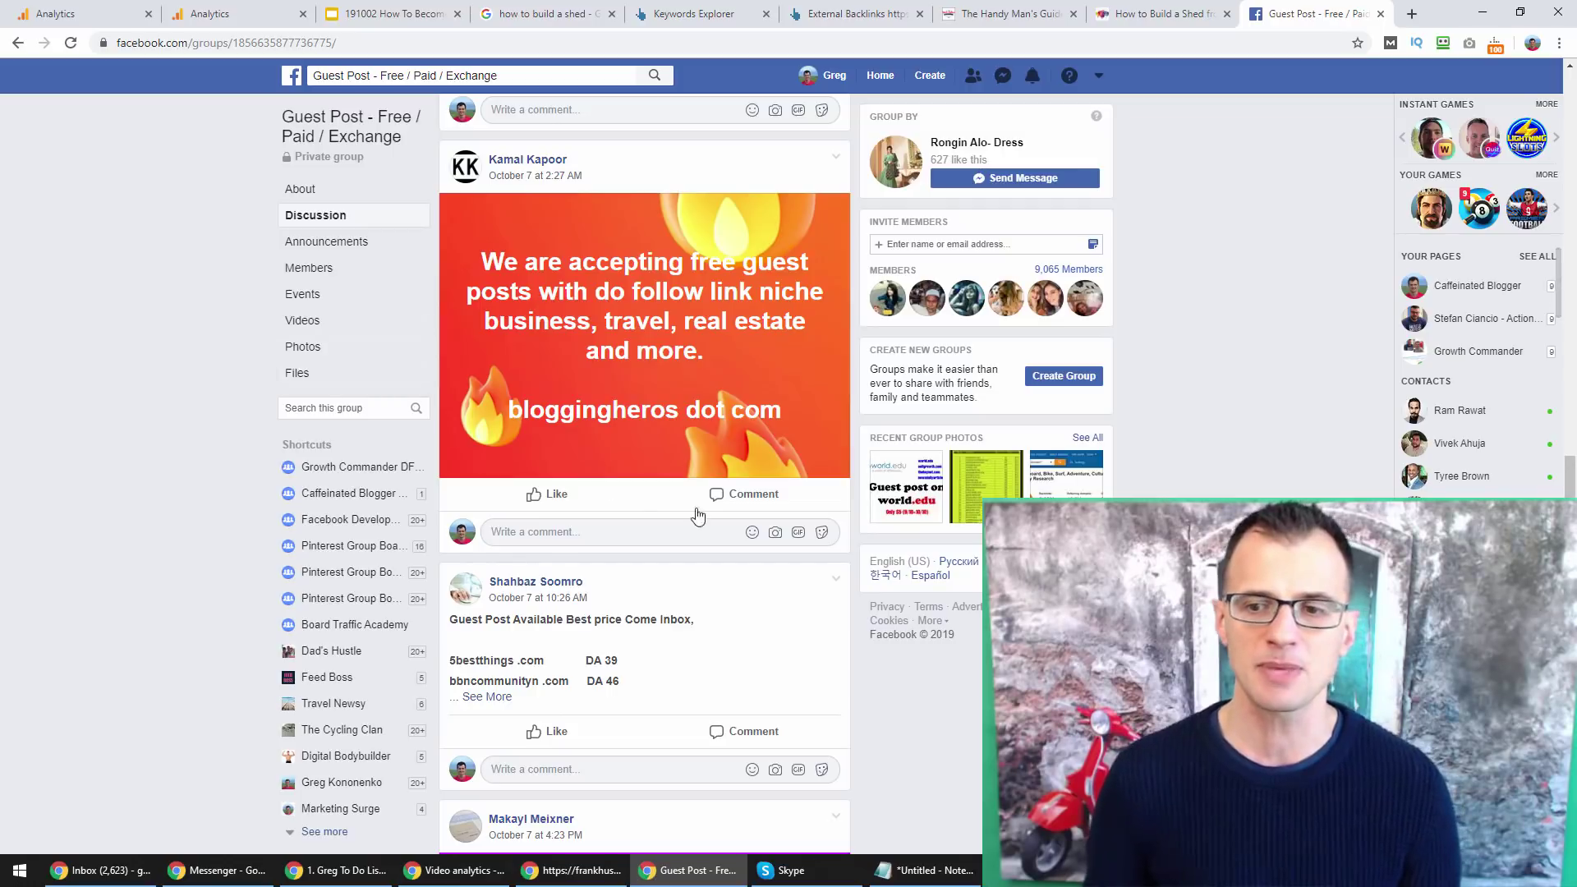
pyautogui.moveTo(491, 261); pyautogui.dragTo(699, 350)
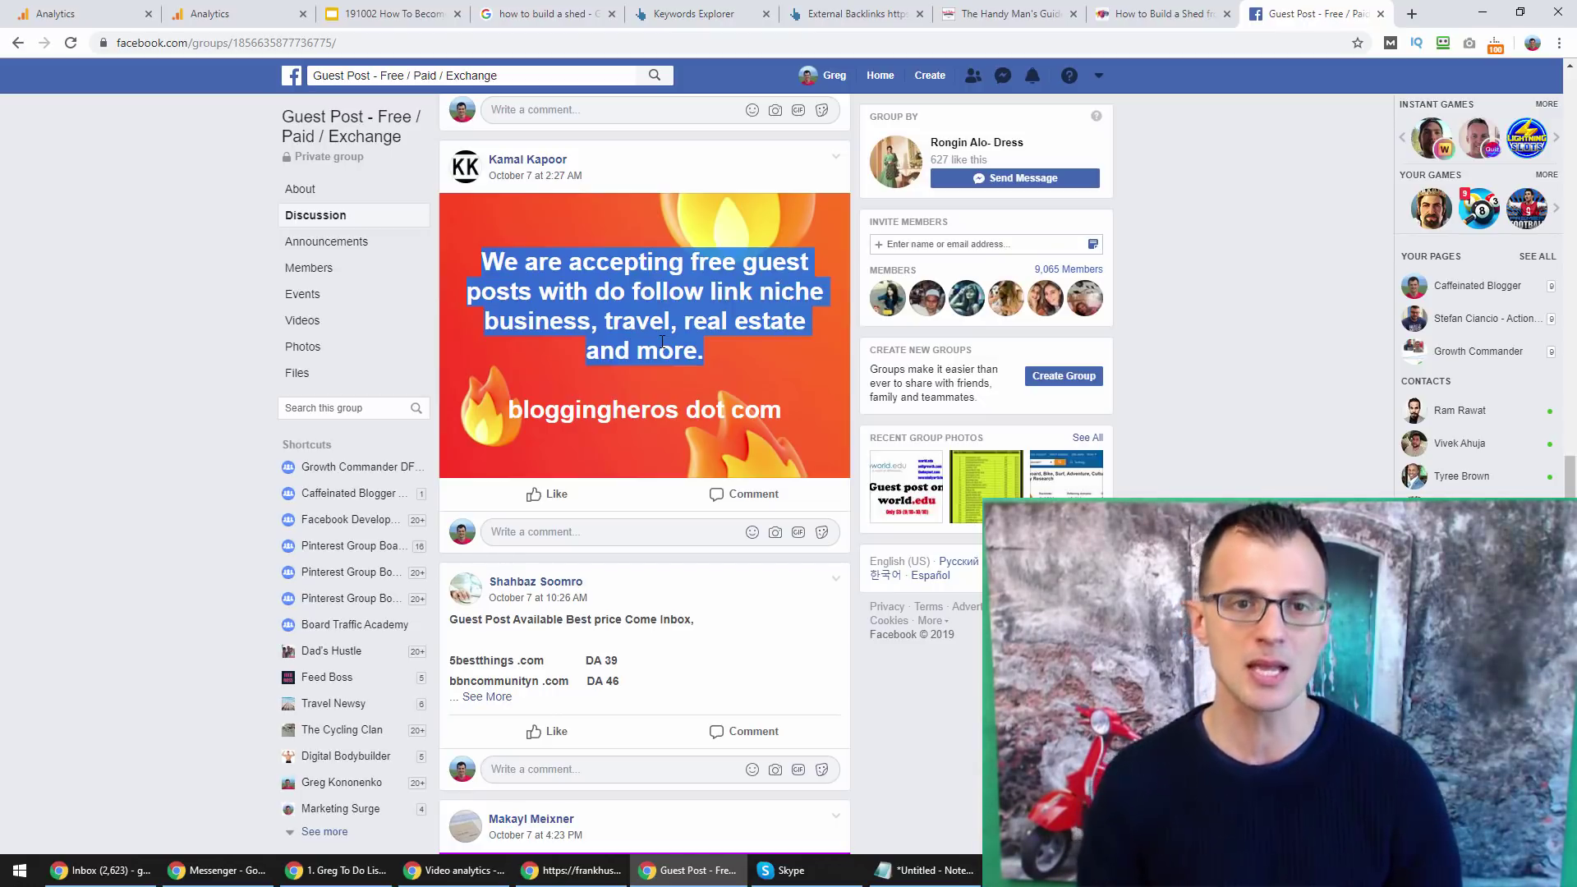
pyautogui.click(688, 337)
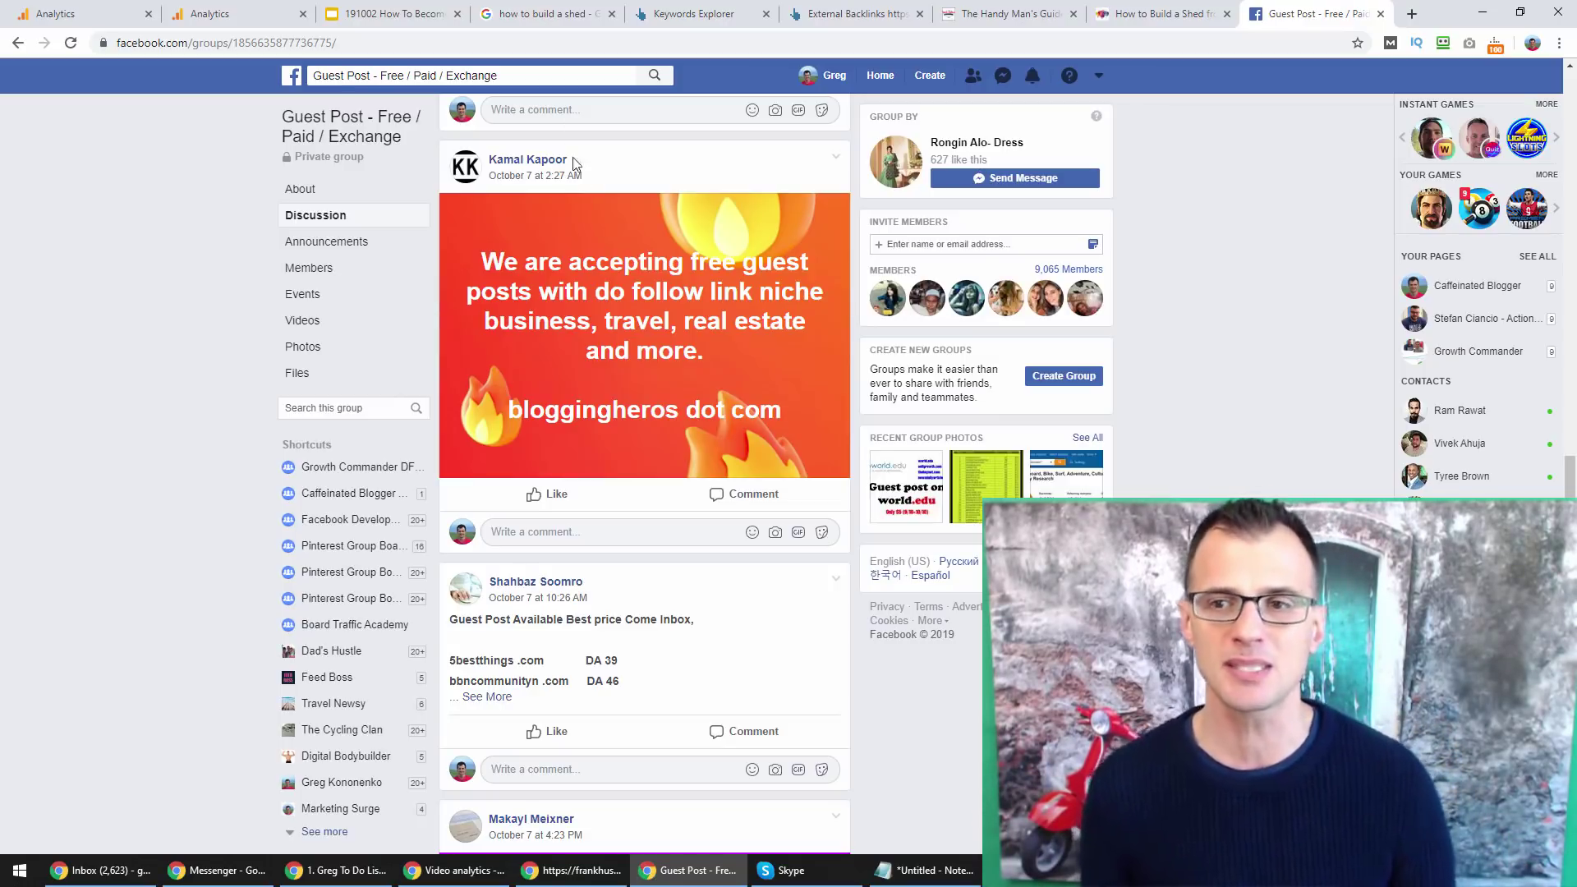
# - Glance at the Ahrefs external backlinks list, then return to the Facebook guest-post group feed
pyautogui.scroll(-1, 553, 207)
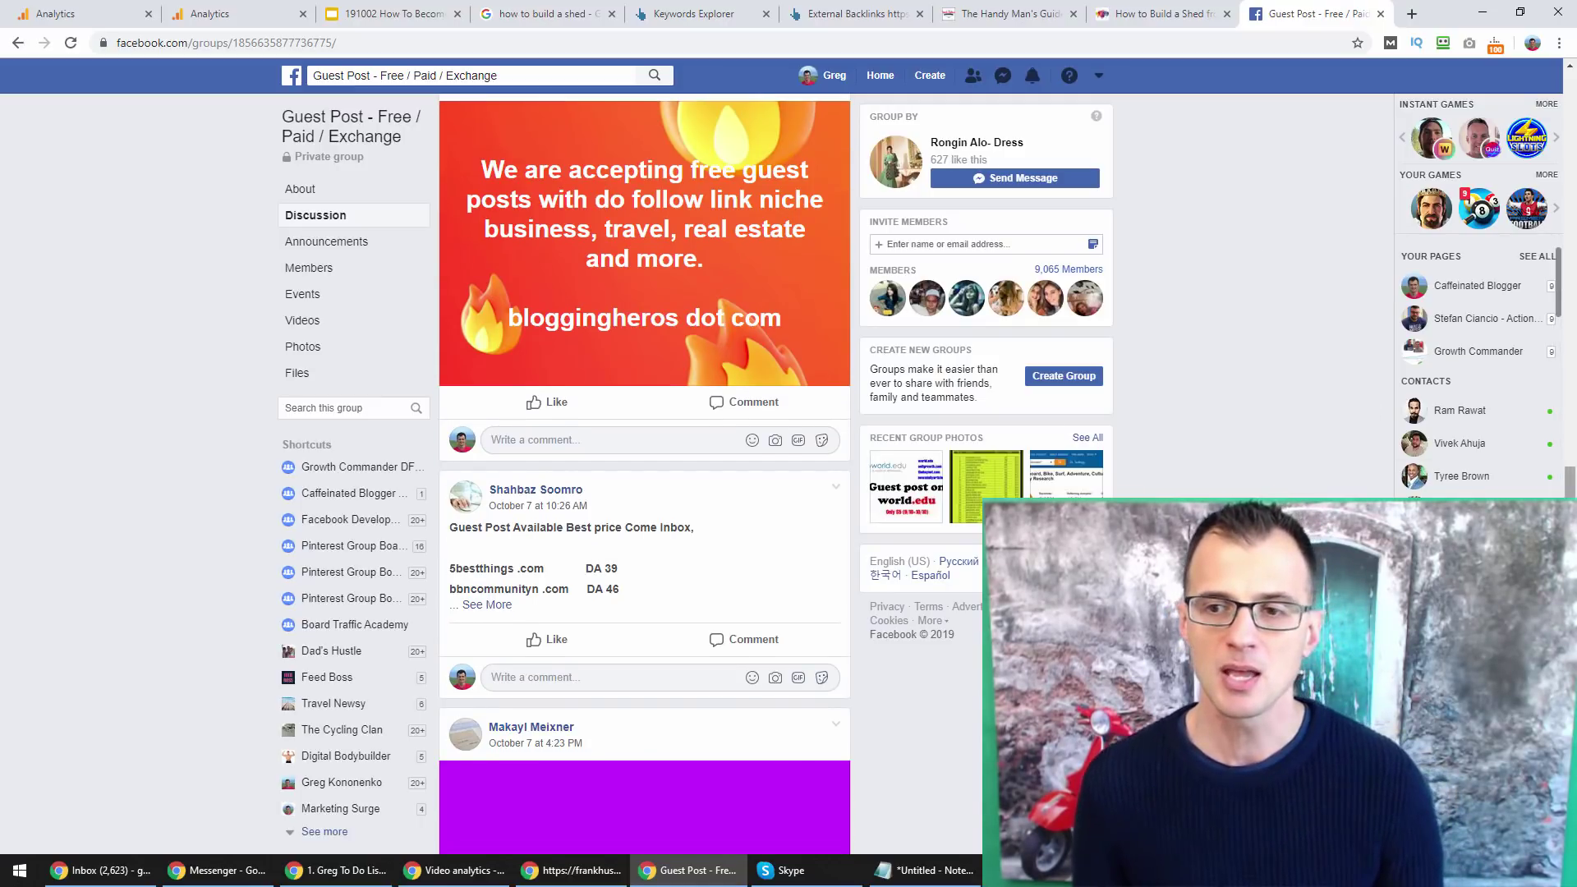
pyautogui.scroll(1, 619, 367)
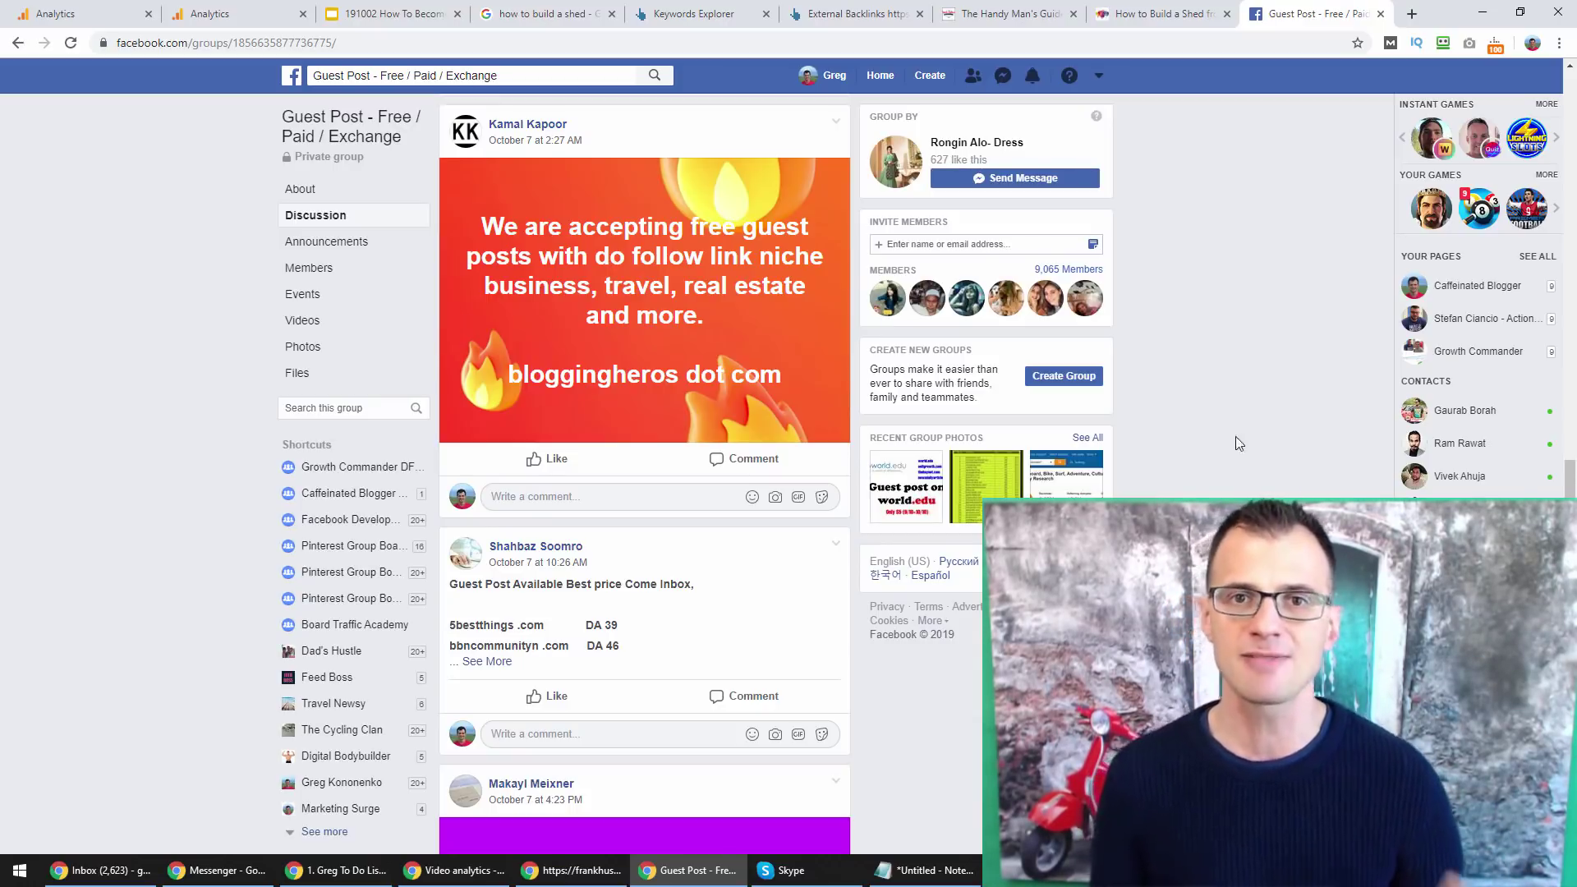
pyautogui.click(856, 8)
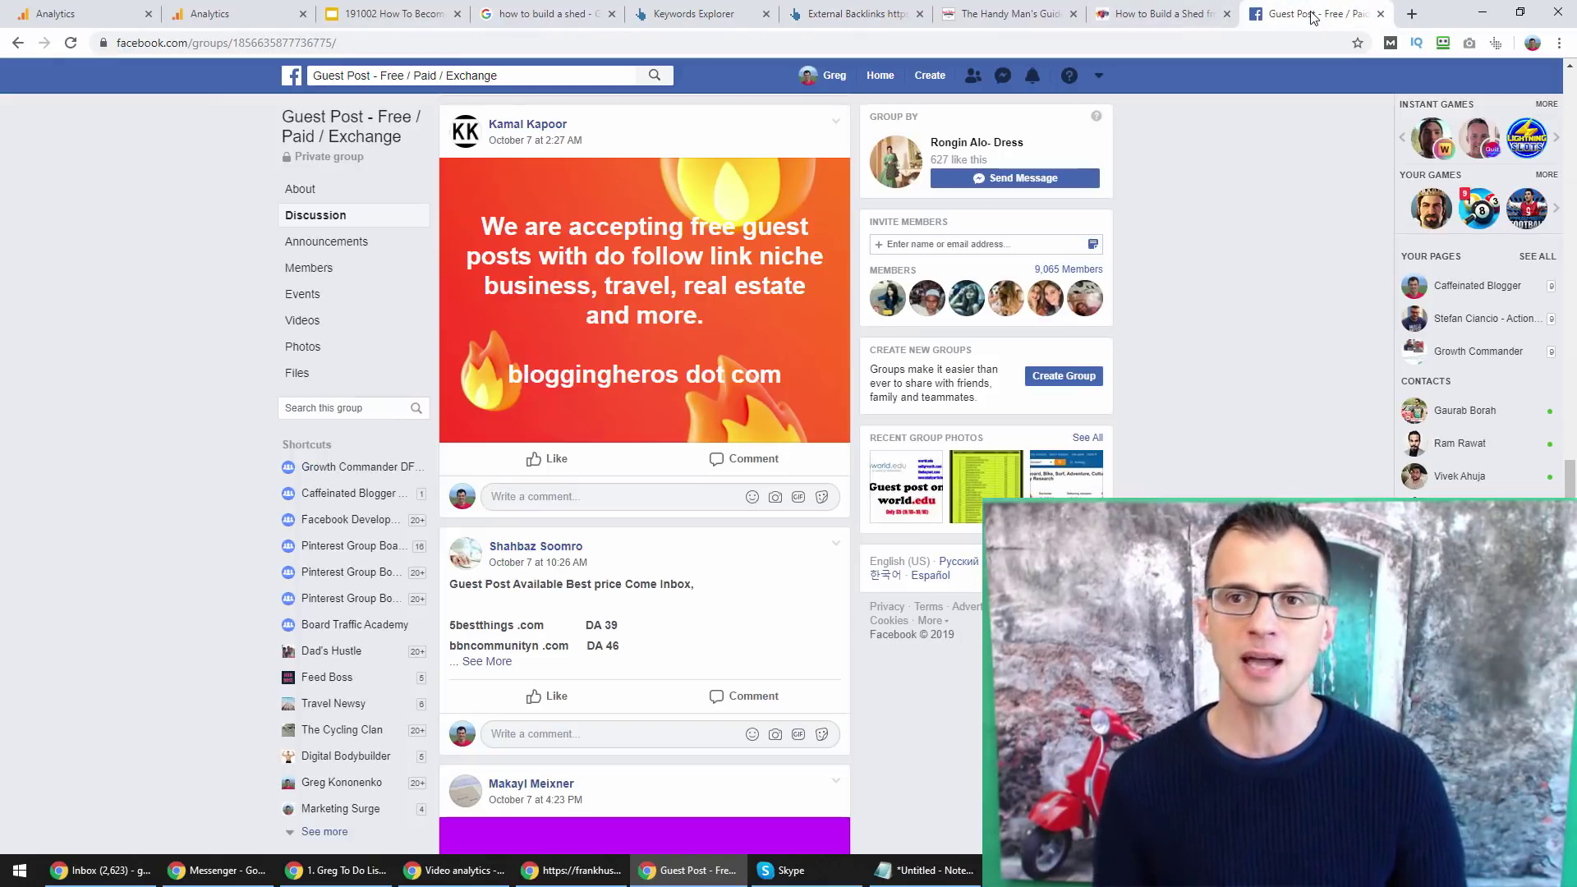
pyautogui.click(1326, 16)
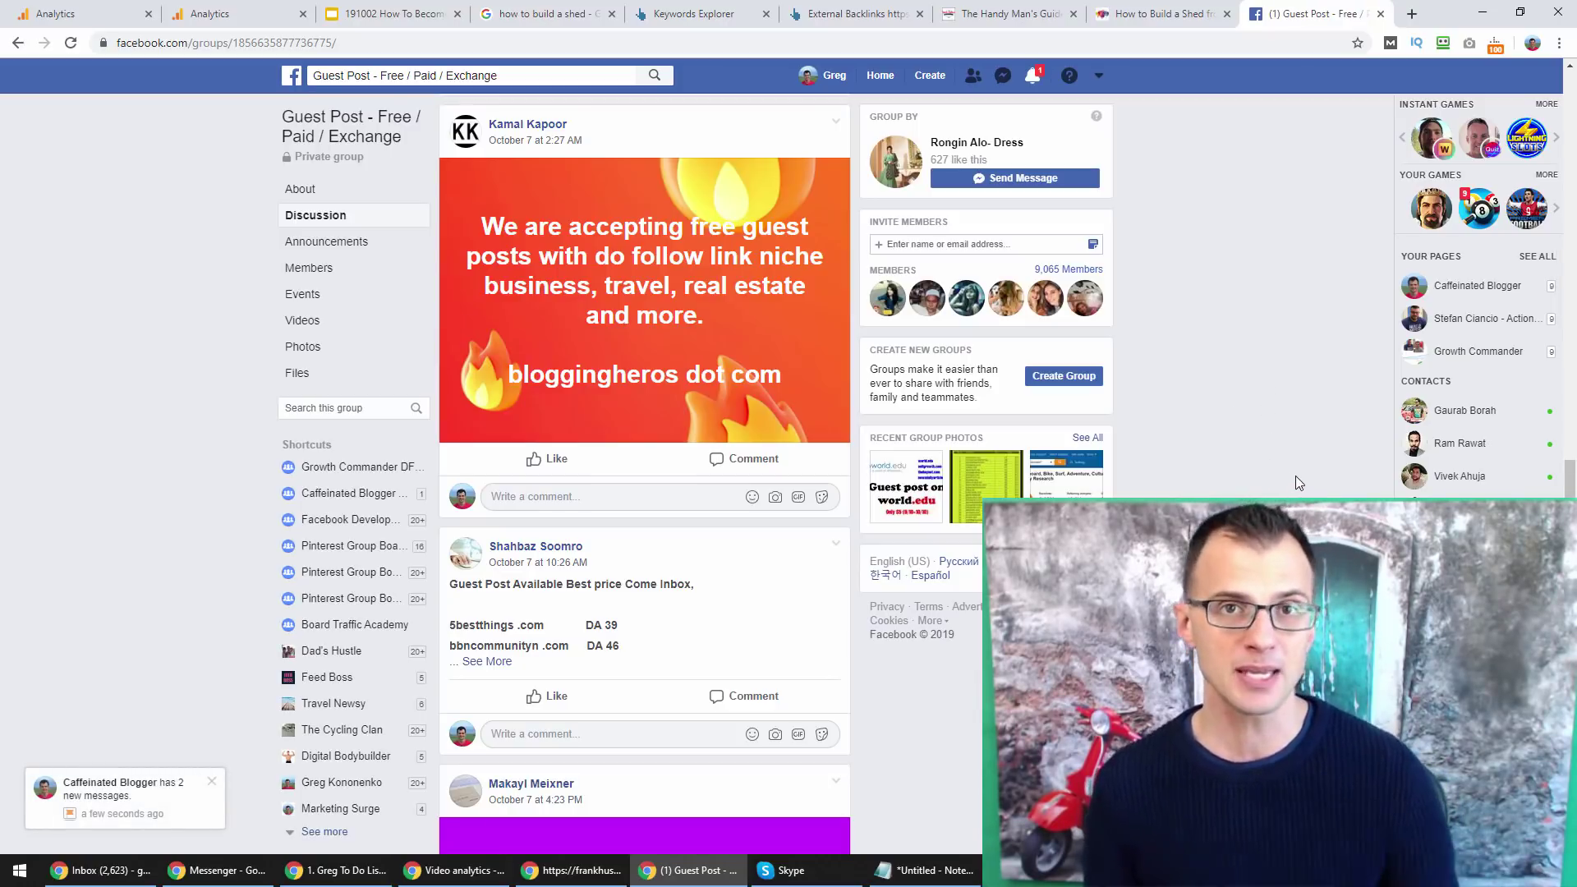
# - Highlight the post's request for a free 20+ DA guest posting site, then deselect it
pyautogui.scroll(-10, 657, 298)
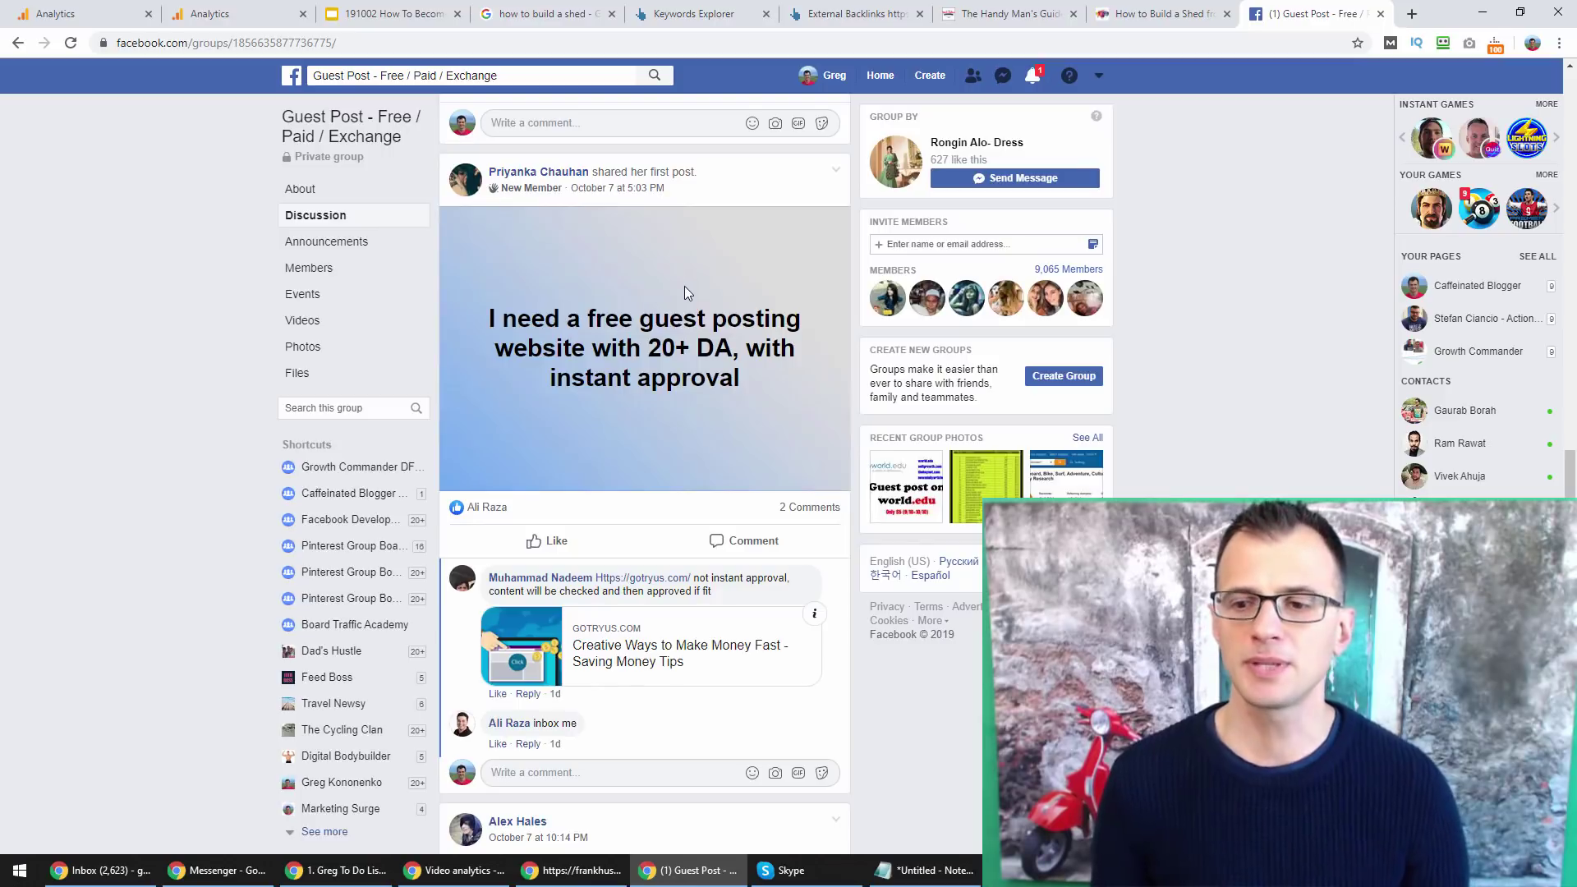
pyautogui.moveTo(503, 320); pyautogui.dragTo(739, 379)
pyautogui.click(739, 380)
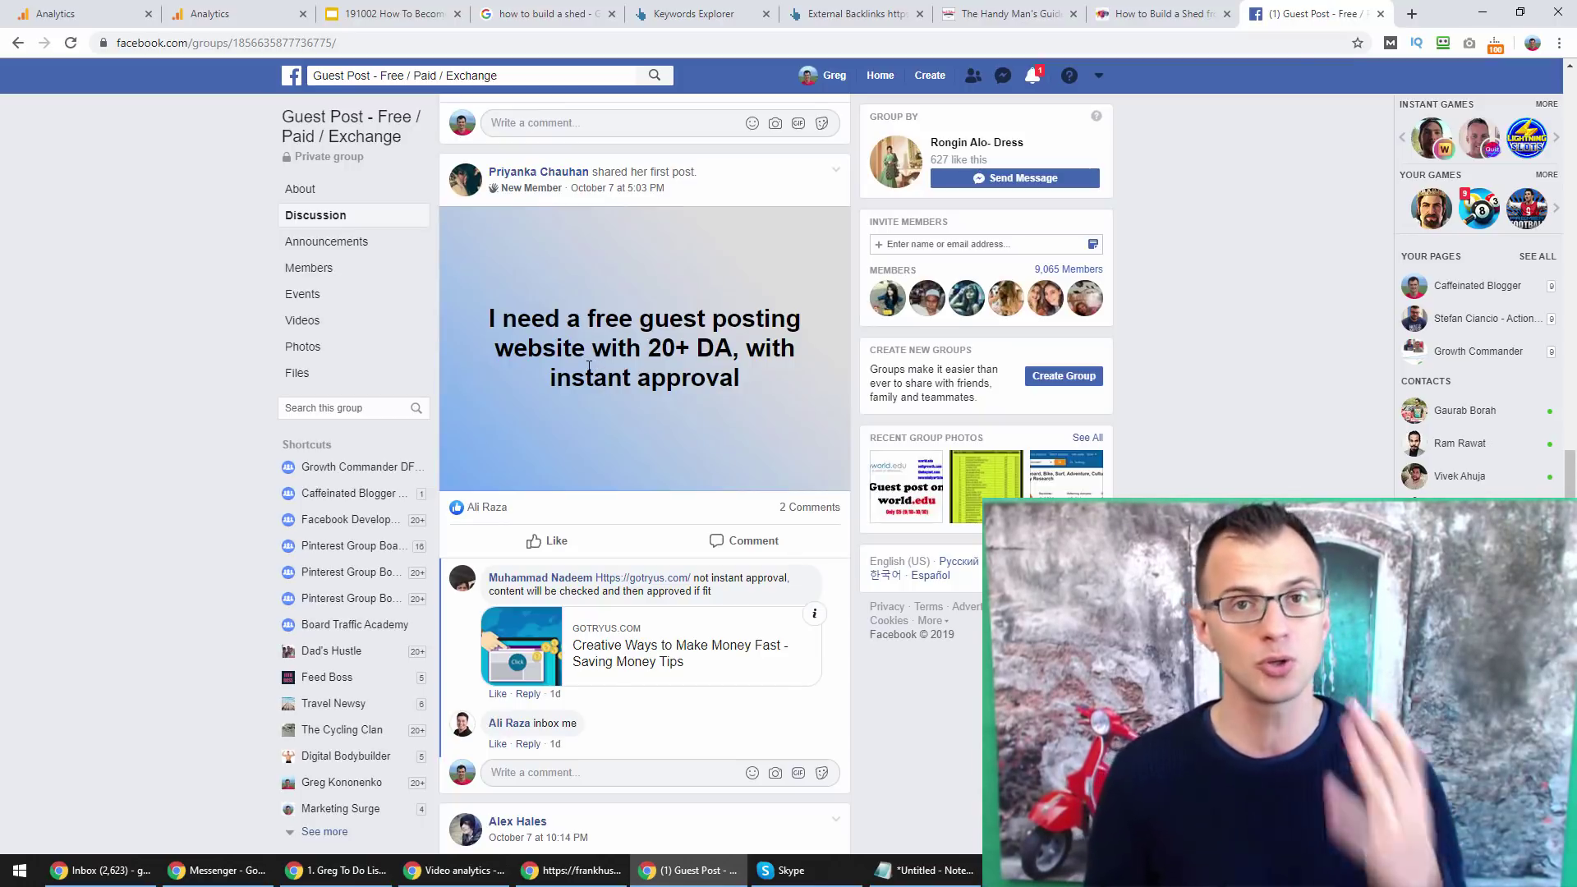
# - Move back up the group feed and bring up the Ahrefs list of 6 dofollow backlinks
pyautogui.scroll(15, 517, 391)
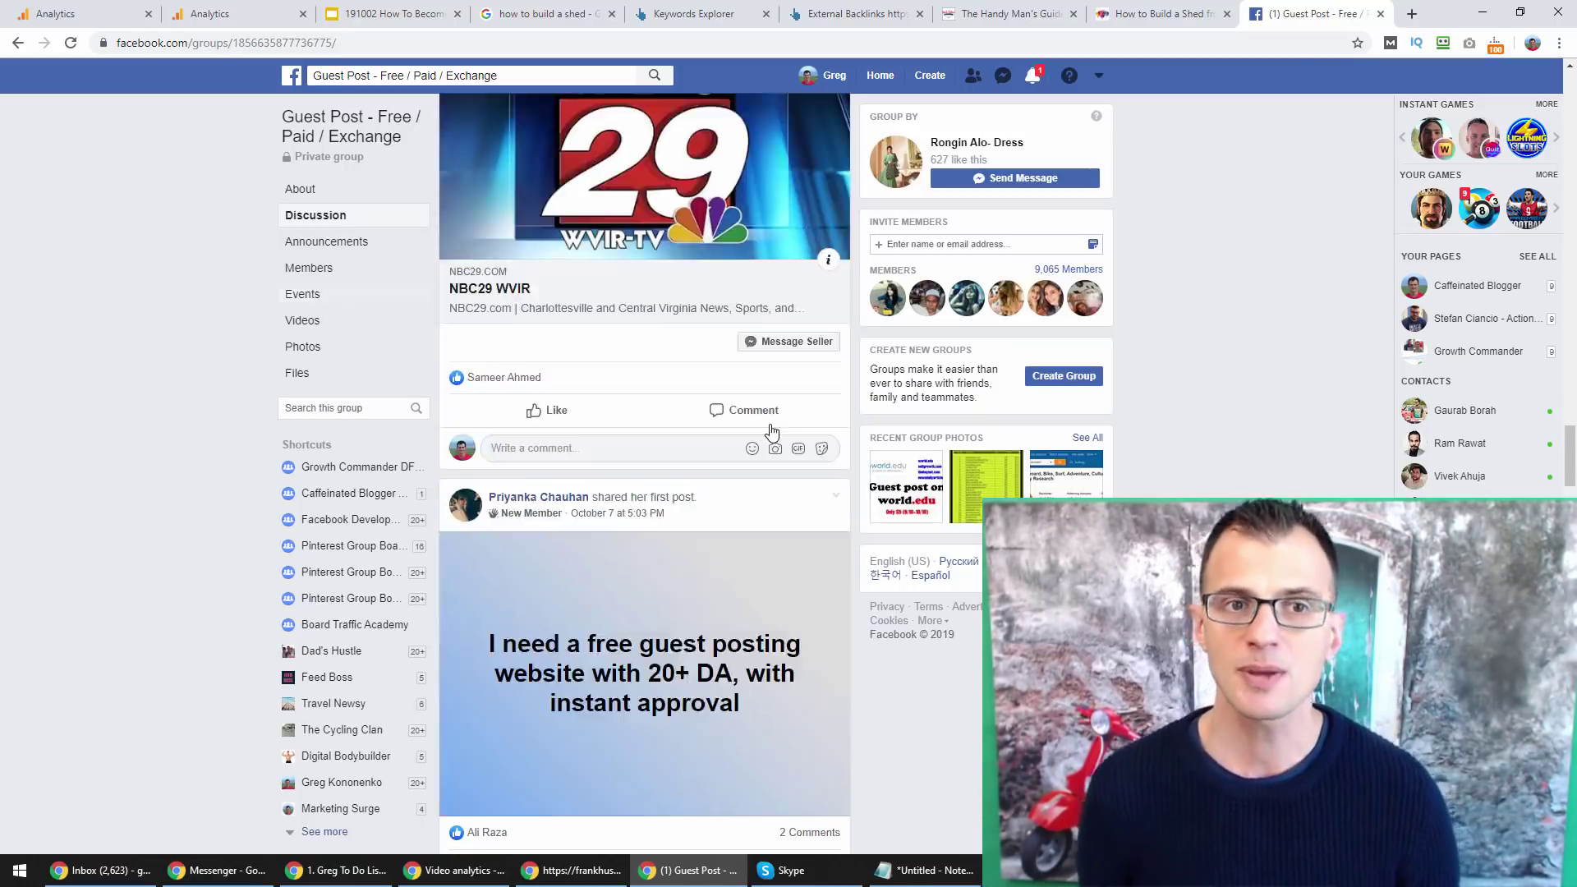
pyautogui.scroll(10, 744, 416)
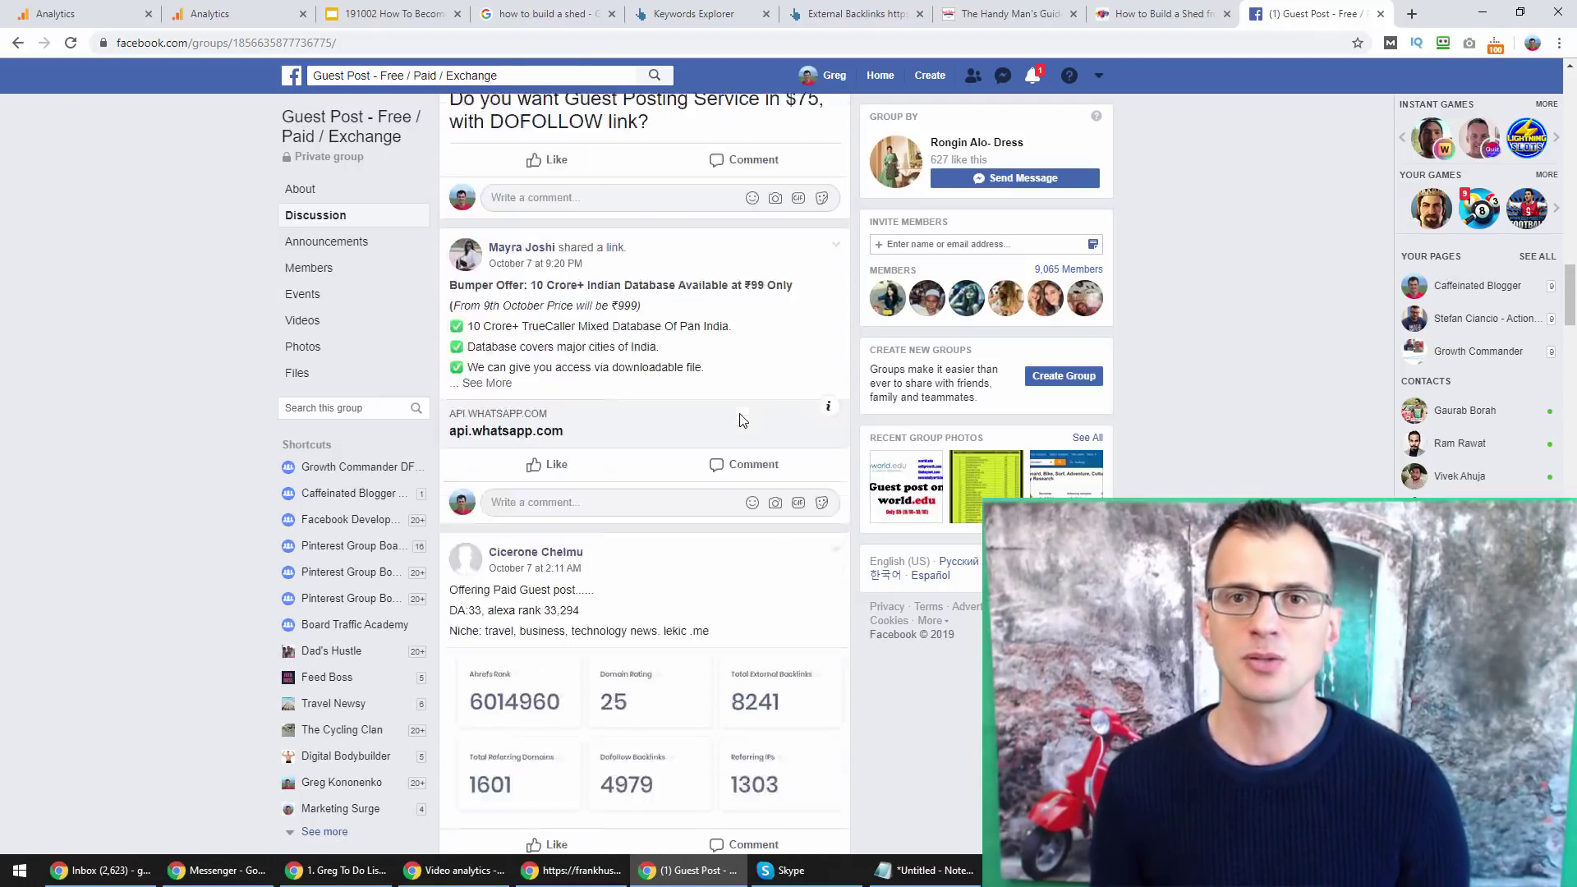
pyautogui.click(846, 12)
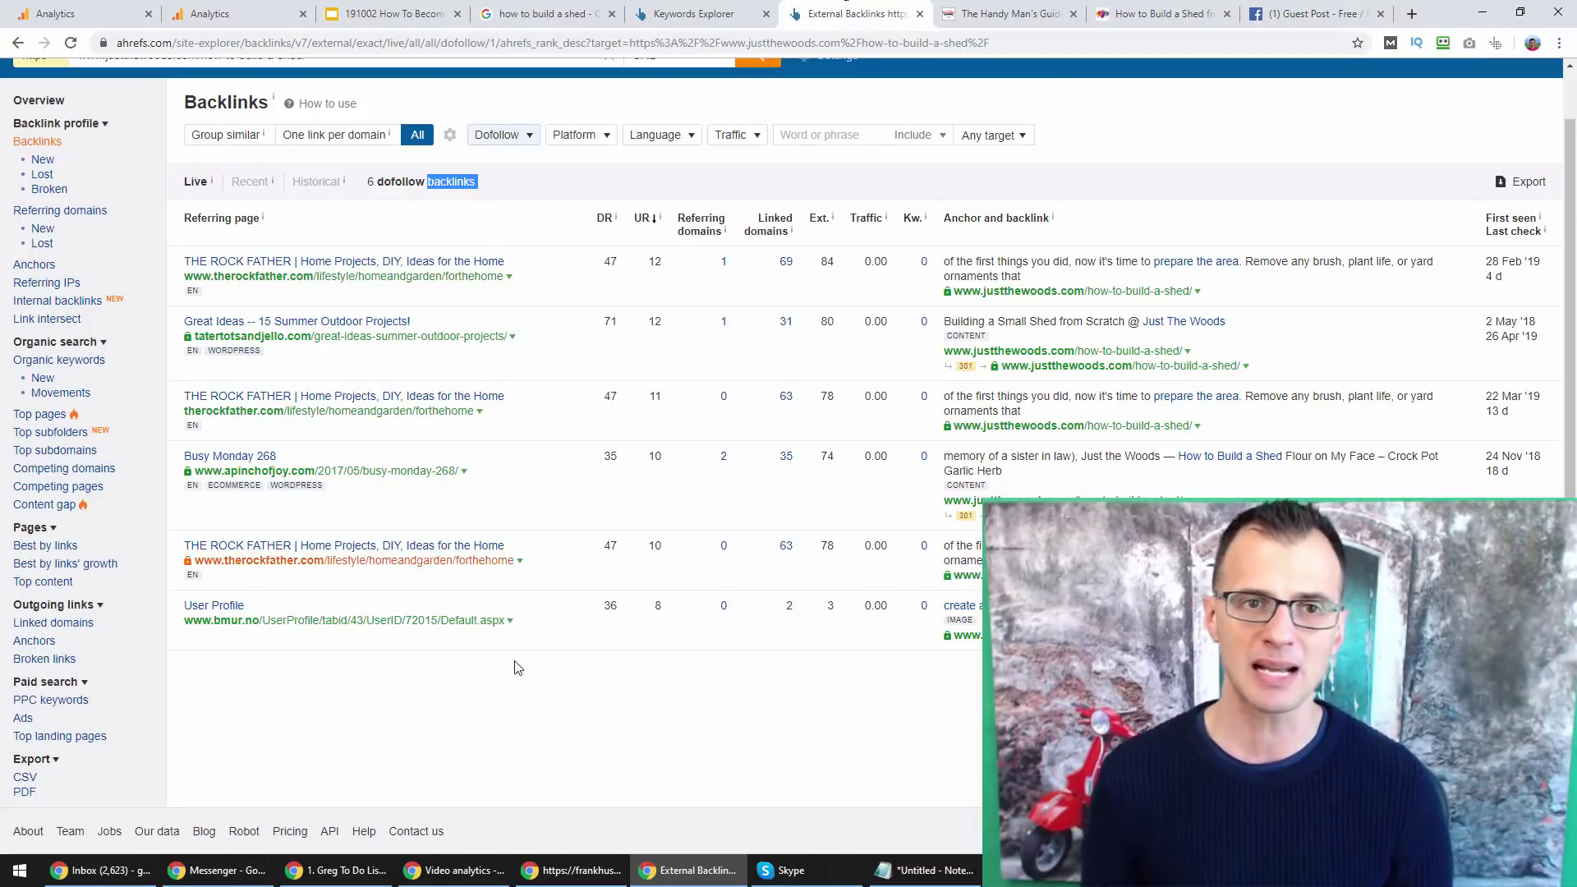
# - Highlight the '6 dofollow backlinks' count, then return to the 'how to build a shed' Keywords Explorer overview
pyautogui.moveTo(397, 187); pyautogui.dragTo(379, 192)
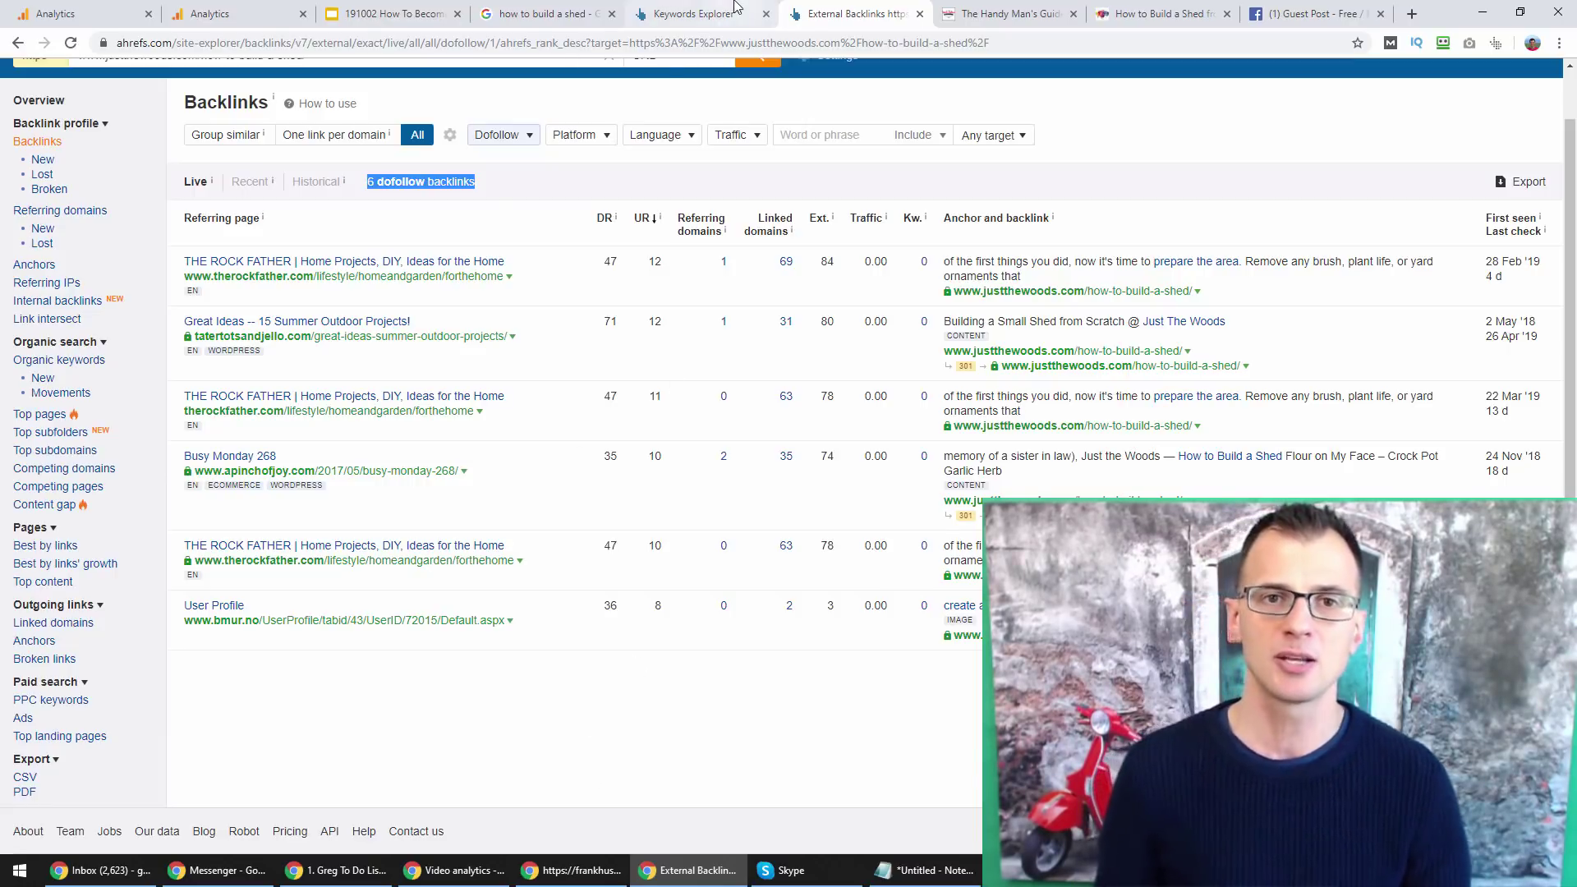
pyautogui.click(694, 14)
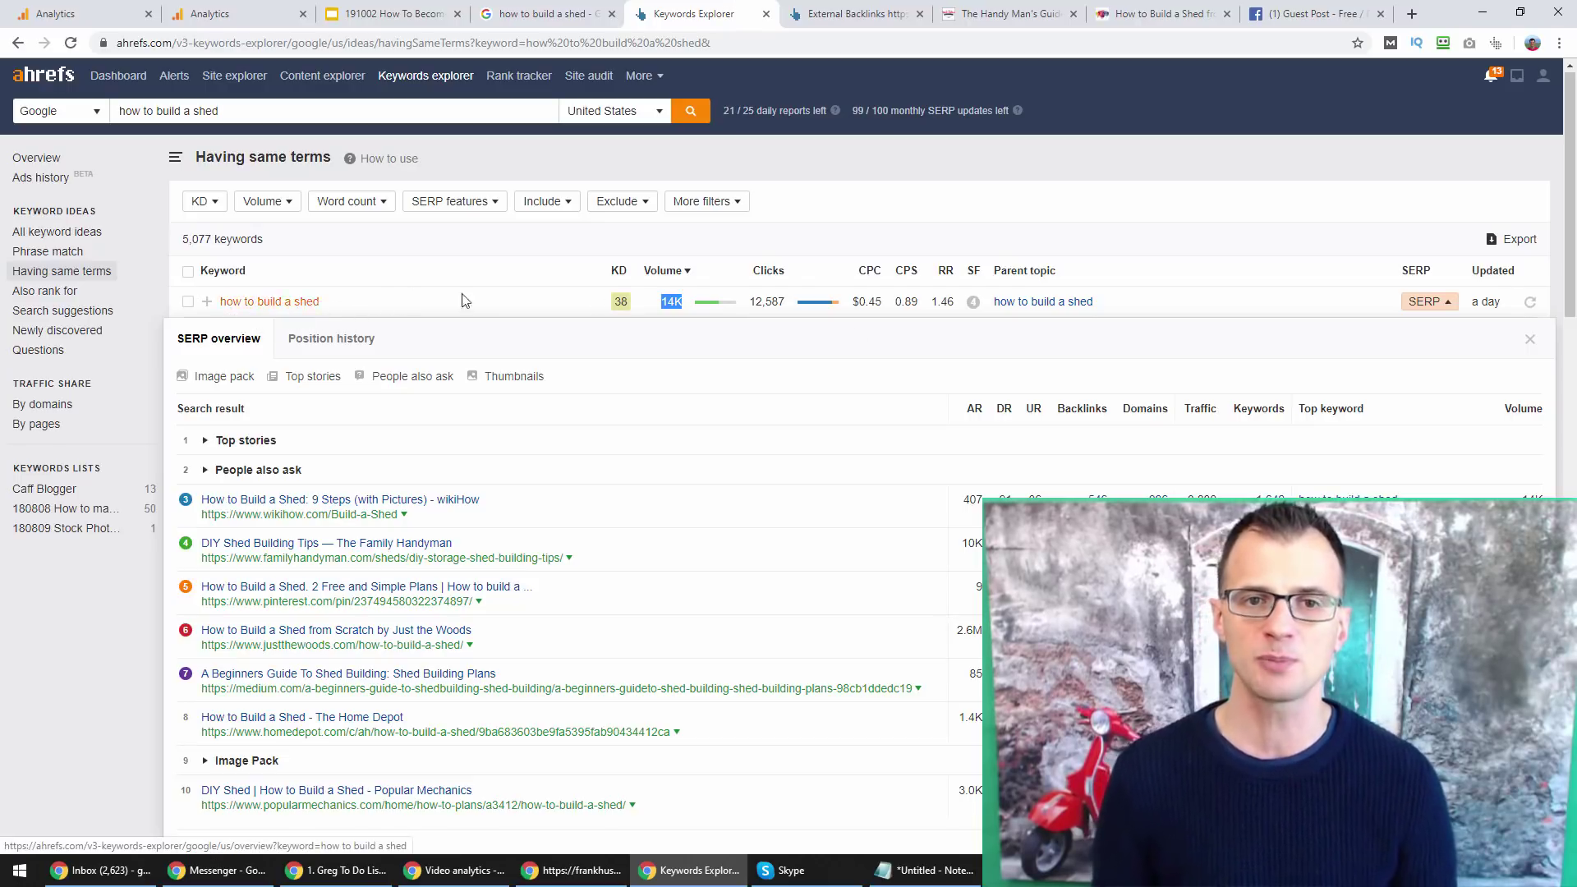
pyautogui.doubleClick(621, 302)
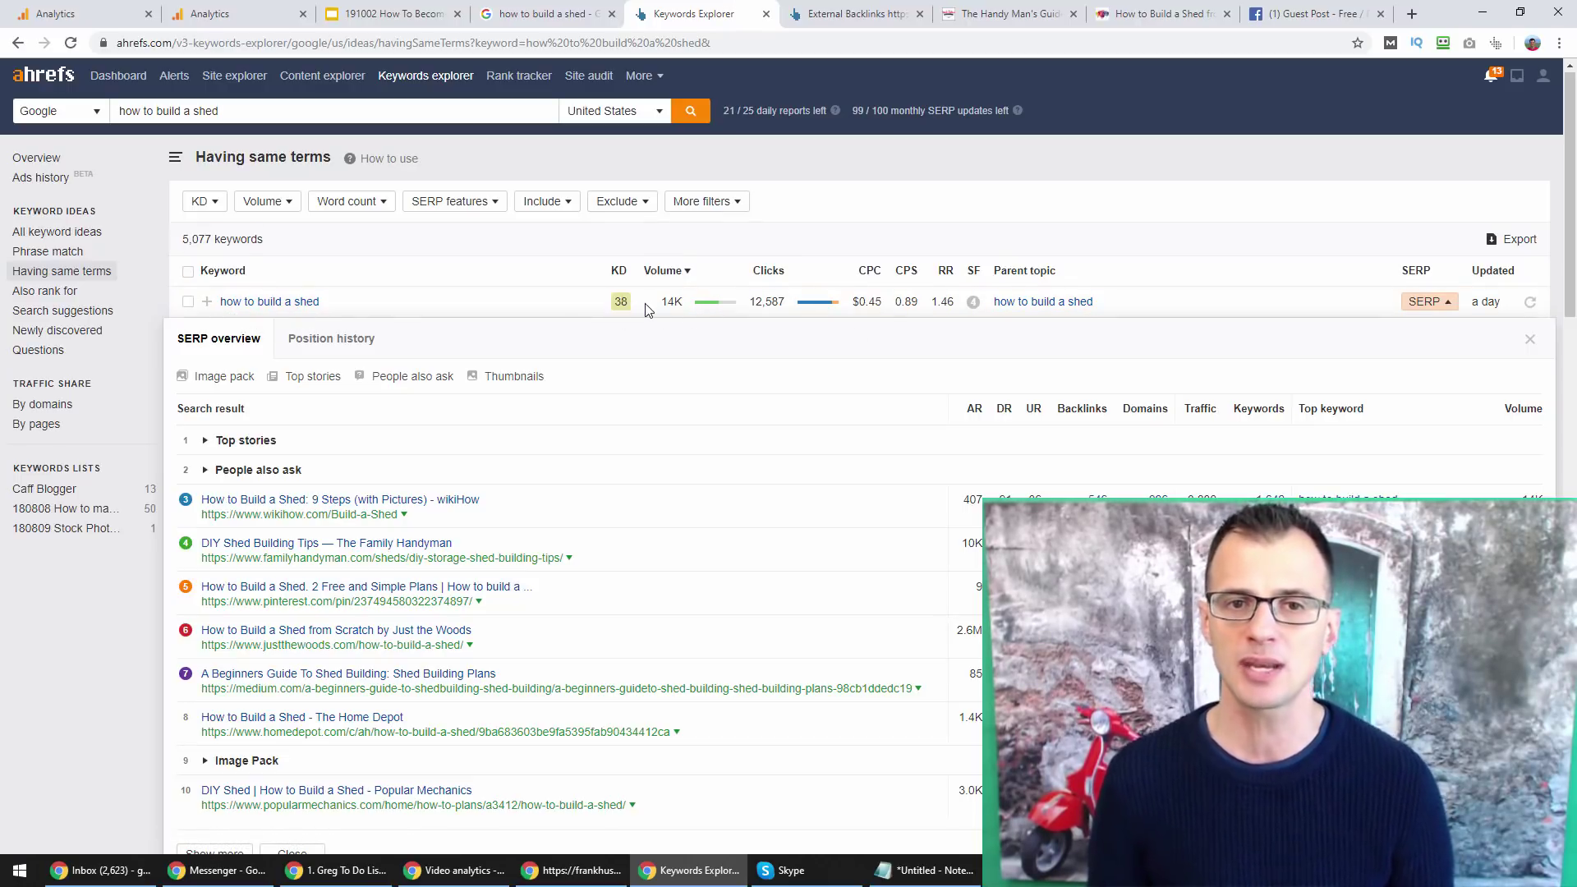
pyautogui.doubleClick(661, 303)
pyautogui.click(648, 307)
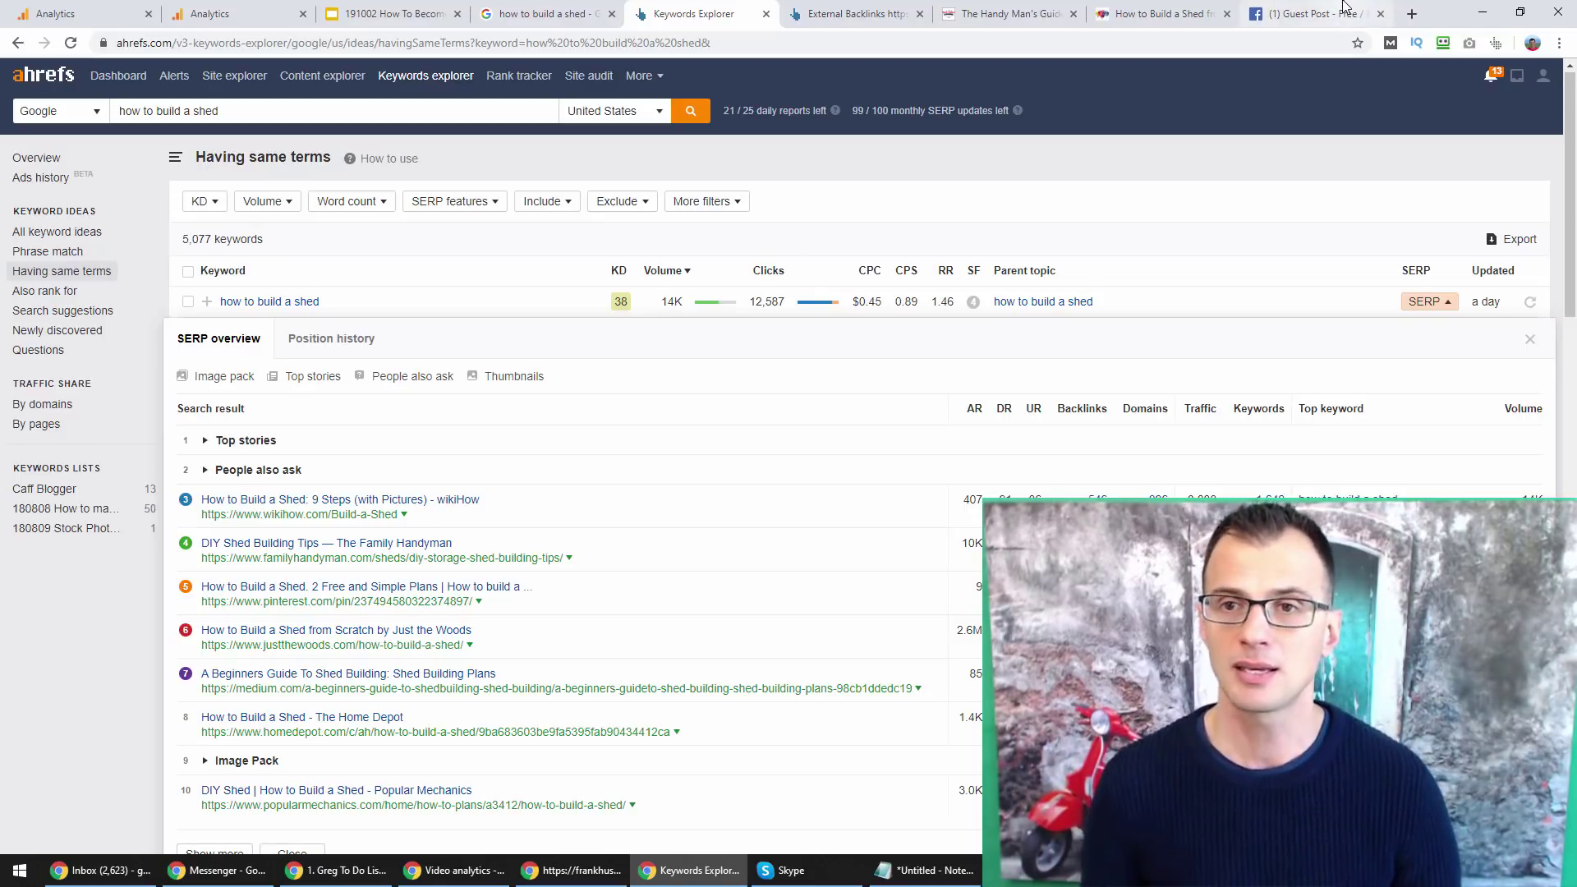
# - Switch back to the Guest Post - Free / Paid / Exchange Facebook group tab
pyautogui.click(1313, 13)
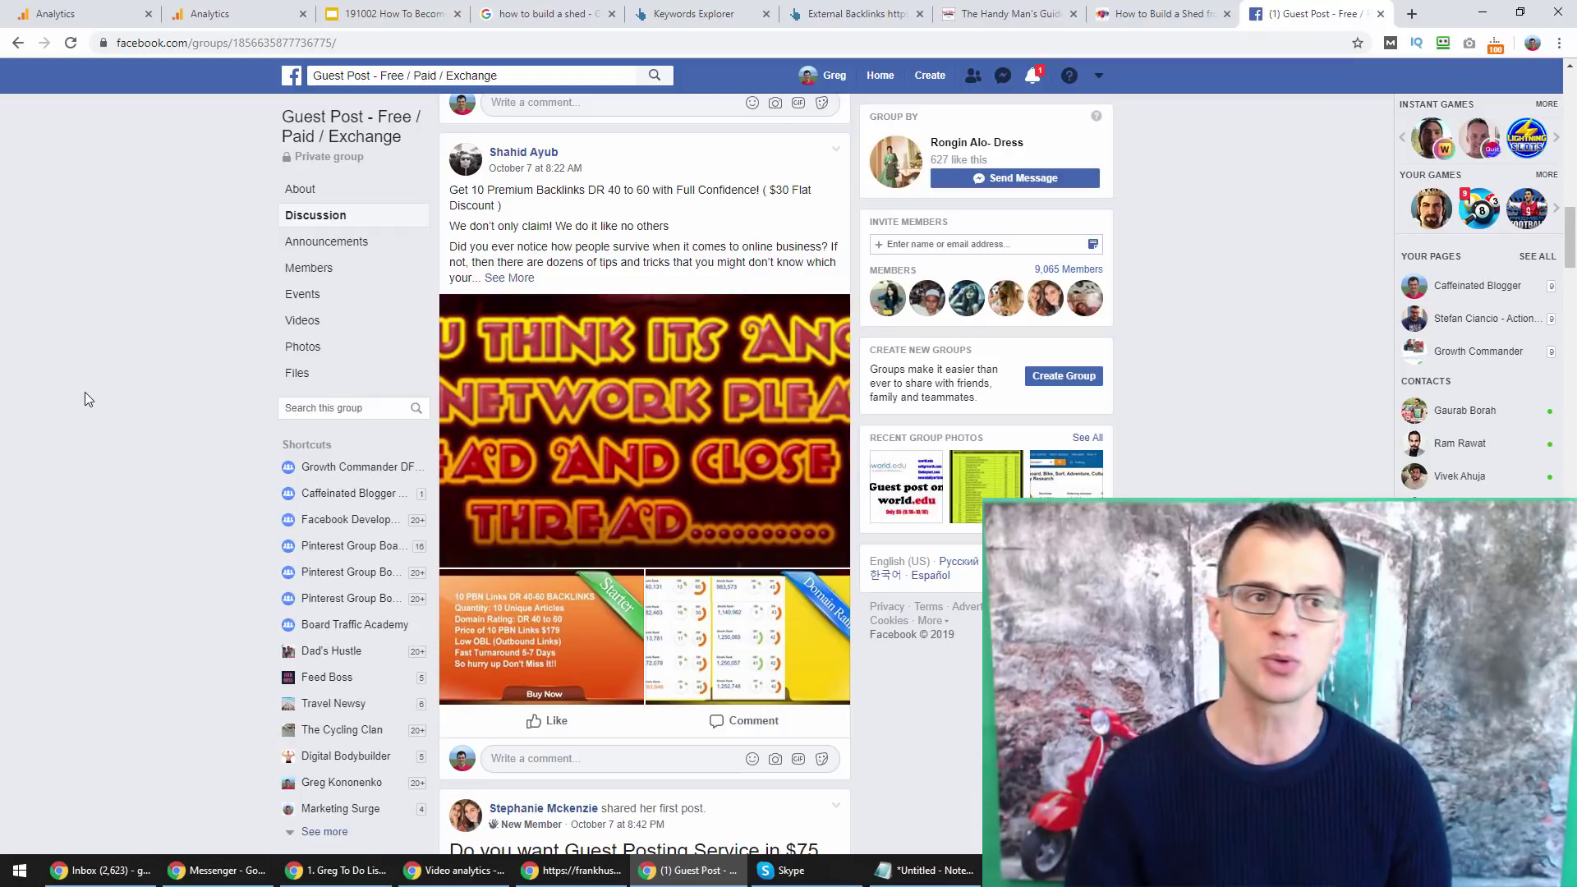
# - Go back to the 'guest post' group search results and browse groups like Guest Posting PRO
pyautogui.hotkey('alt', 'Left')
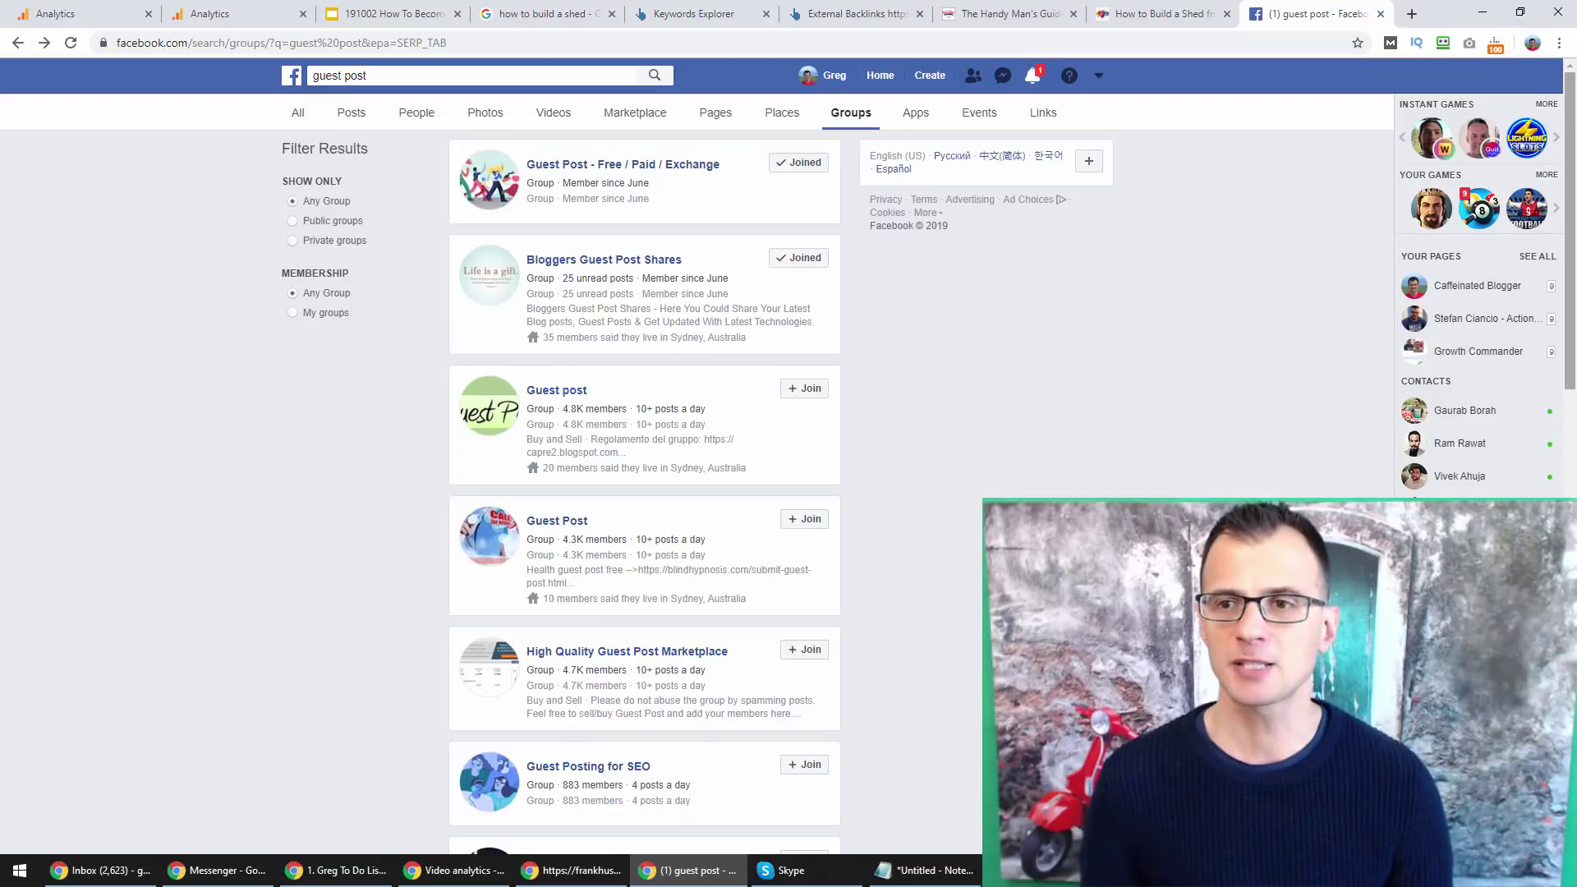
pyautogui.scroll(-5, 1574, 353)
pyautogui.scroll(-4, 1574, 353)
pyautogui.scroll(9, 1523, 333)
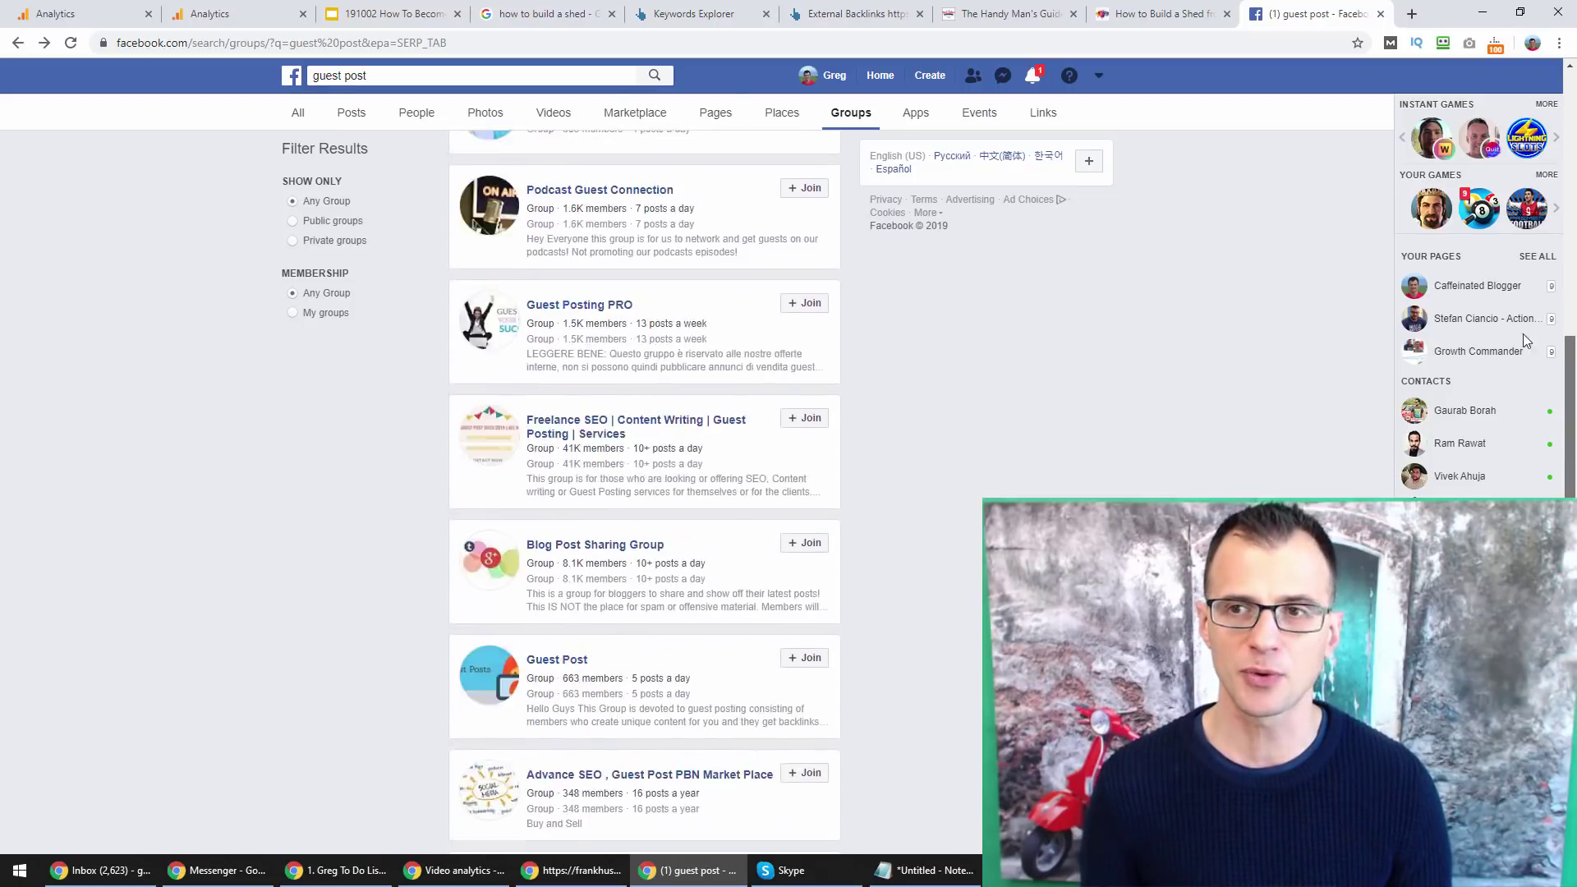